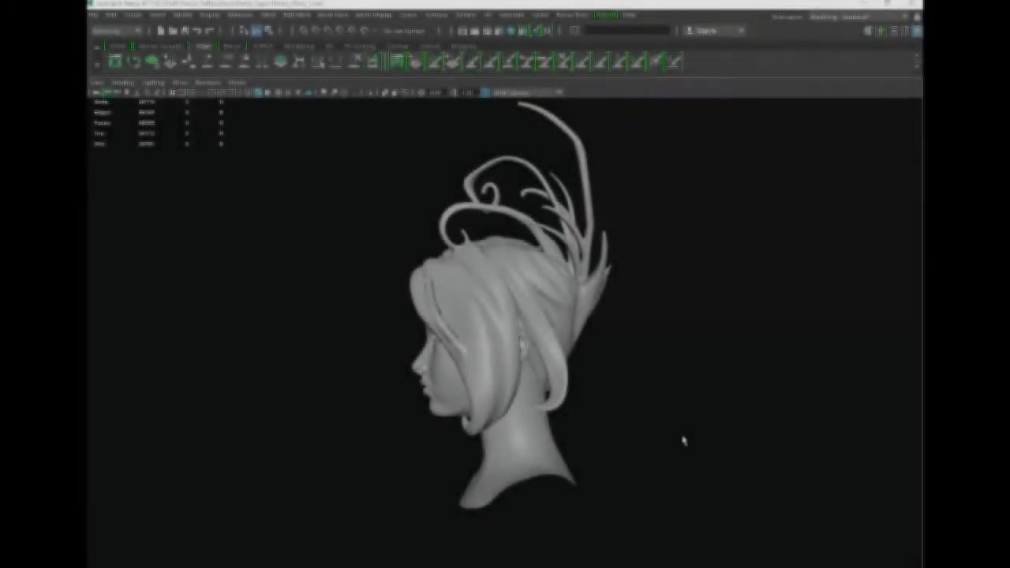
# Examine the head model and its sculpted hair from the side, back and front
pyautogui.keyDown('alt'); pyautogui.moveTo(655, 387); pyautogui.dragTo(631, 384); pyautogui.keyUp('alt')
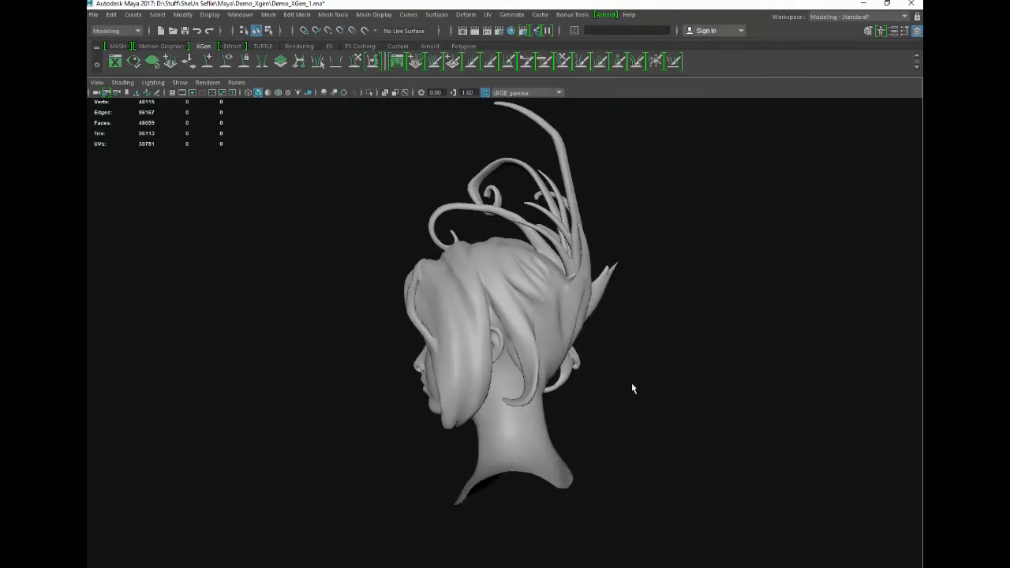
pyautogui.click(500, 253)
pyautogui.click(224, 259)
pyautogui.keyDown('alt'); pyautogui.moveTo(223, 259); pyautogui.dragTo(418, 263); pyautogui.keyUp('alt')
pyautogui.keyDown('alt'); pyautogui.moveTo(327, 266); pyautogui.dragTo(213, 263); pyautogui.keyUp('alt')
pyautogui.scroll(1, 264, 266)
pyautogui.scroll(-2, 263, 267)
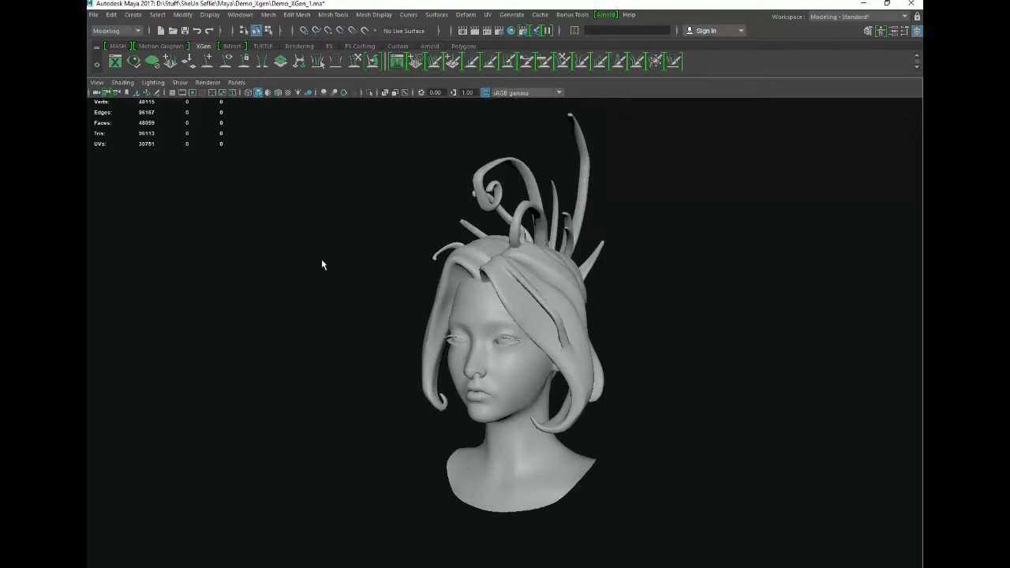
pyautogui.keyDown('alt'); pyautogui.moveTo(321, 260); pyautogui.dragTo(552, 268); pyautogui.keyUp('alt')
pyautogui.moveTo(288, 262)
pyautogui.keyDown('alt'); pyautogui.mouseDown()
pyautogui.moveTo(354, 255)
pyautogui.moveTo(413, 266)
pyautogui.moveTo(216, 261)
pyautogui.moveTo(297, 260)
pyautogui.moveTo(276, 262)
pyautogui.mouseUp(); pyautogui.keyUp('alt')
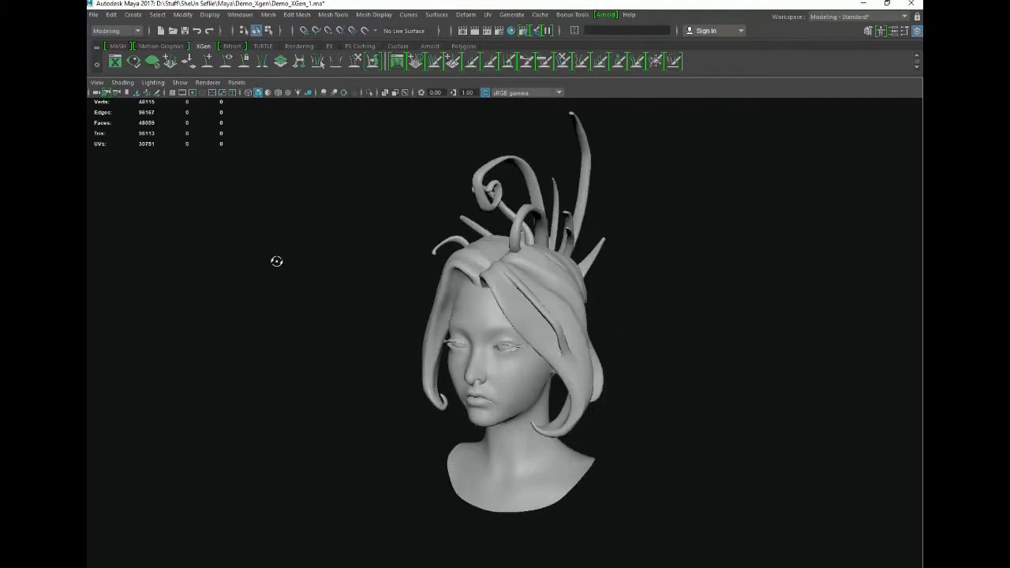
pyautogui.moveTo(637, 261)
pyautogui.keyDown('alt'); pyautogui.mouseDown()
pyautogui.moveTo(455, 259)
pyautogui.moveTo(655, 255)
pyautogui.moveTo(641, 267)
pyautogui.mouseUp(); pyautogui.keyUp('alt')
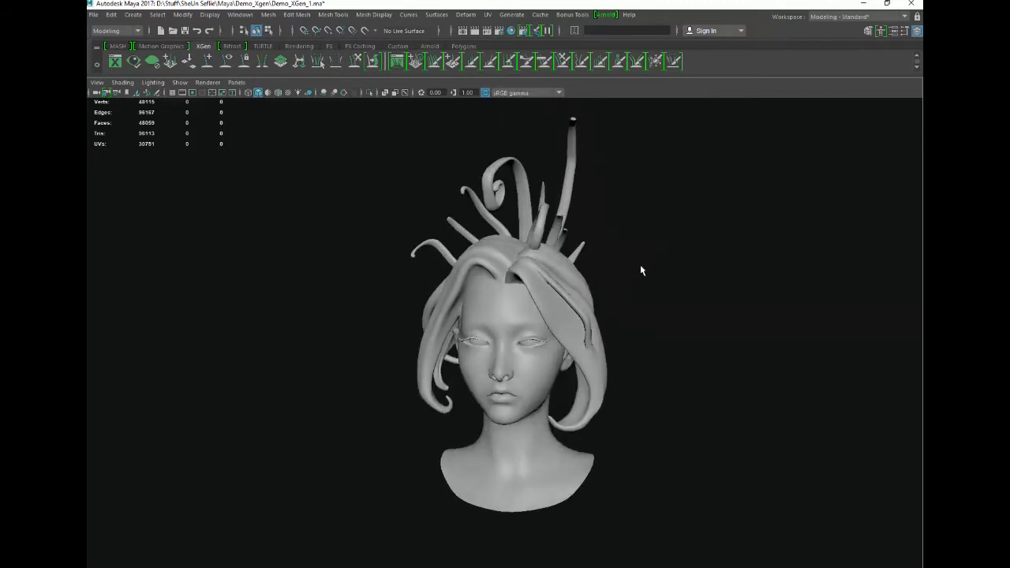
pyautogui.moveTo(401, 279)
pyautogui.keyDown('alt'); pyautogui.mouseDown()
pyautogui.moveTo(321, 276)
pyautogui.moveTo(710, 280)
pyautogui.moveTo(492, 285)
pyautogui.moveTo(406, 273)
pyautogui.mouseUp(); pyautogui.keyUp('alt')
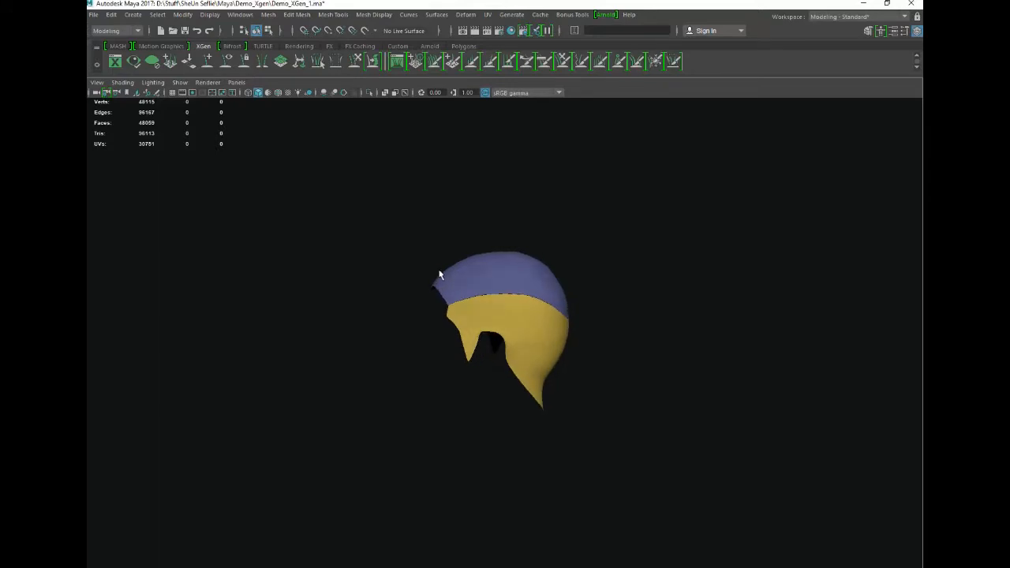
# Examine the purple upper and yellow lower hair shells, comparing the areas each one covers on the scalp
pyautogui.scroll(3, 439, 275)
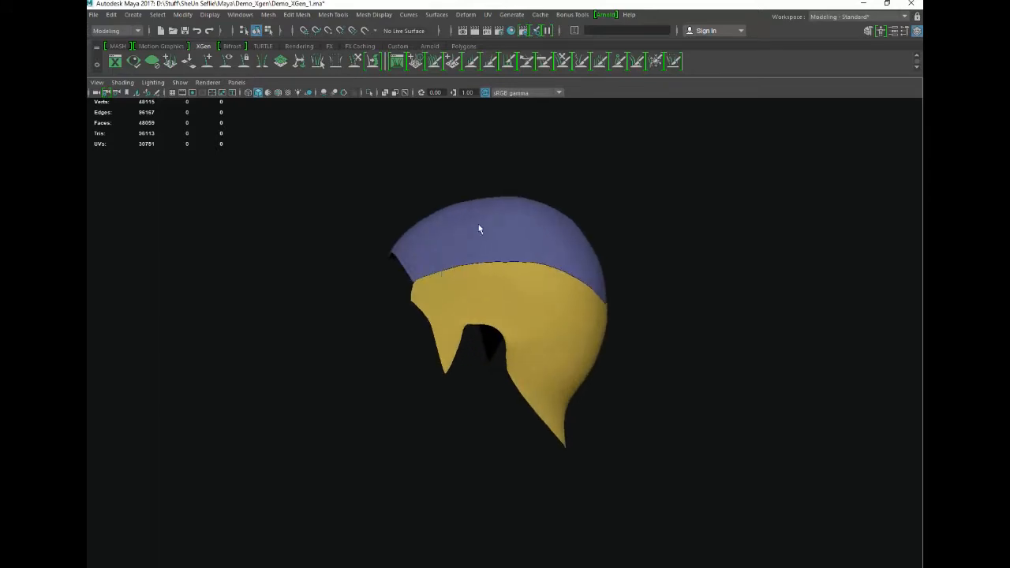
pyautogui.keyDown('alt'); pyautogui.moveTo(479, 226); pyautogui.dragTo(463, 290); pyautogui.keyUp('alt')
pyautogui.click(463, 289)
pyautogui.click(460, 242)
pyautogui.keyDown('alt'); pyautogui.moveTo(460, 242); pyautogui.dragTo(495, 294); pyautogui.keyUp('alt')
pyautogui.click(495, 297)
pyautogui.click(452, 242)
pyautogui.click(365, 317)
pyautogui.click(509, 309)
pyautogui.click(509, 231)
pyautogui.click(502, 294)
pyautogui.click(495, 245)
pyautogui.click(328, 283)
pyautogui.keyDown('alt'); pyautogui.moveTo(356, 304); pyautogui.dragTo(324, 297); pyautogui.keyUp('alt')
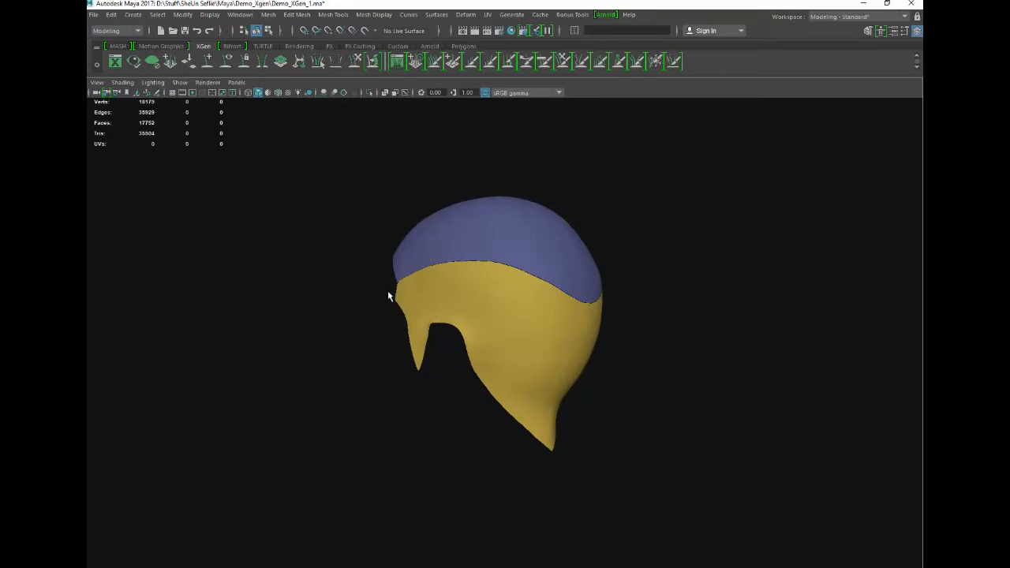
pyautogui.keyDown('alt'); pyautogui.moveTo(388, 292); pyautogui.dragTo(464, 291); pyautogui.keyUp('alt')
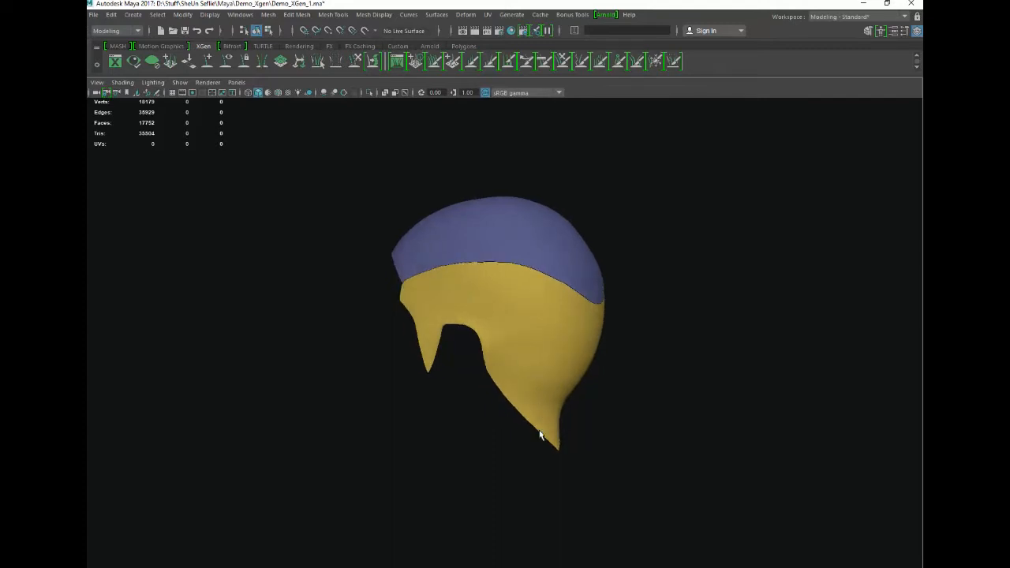
# Select the yellow lower hair shell and inspect its extent against the purple upper shell
pyautogui.click(539, 333)
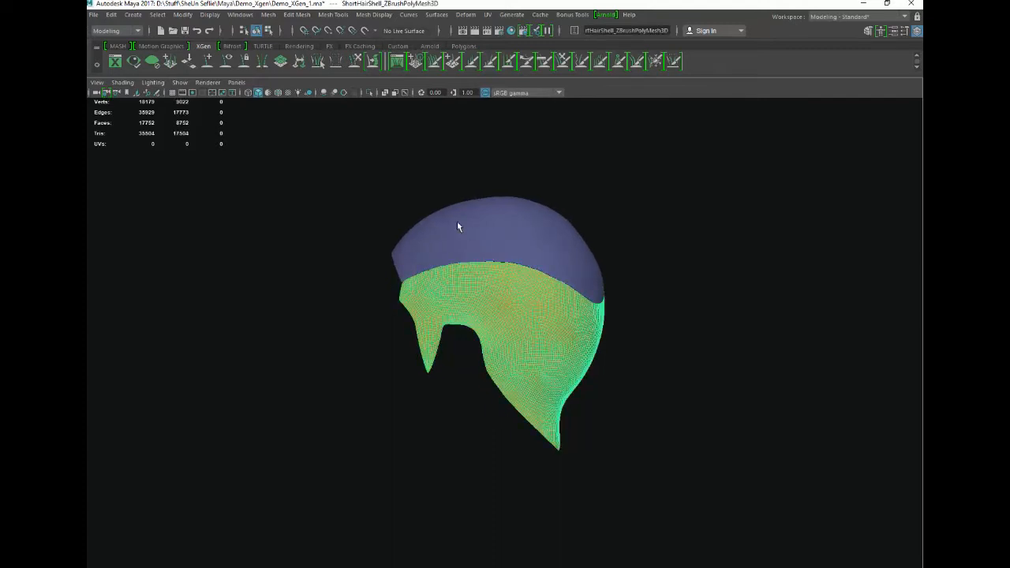
pyautogui.click(457, 224)
pyautogui.keyDown('alt'); pyautogui.moveTo(354, 173); pyautogui.dragTo(371, 240); pyautogui.keyUp('alt')
pyautogui.click(355, 219)
pyautogui.keyDown('alt'); pyautogui.moveTo(401, 312); pyautogui.dragTo(351, 253); pyautogui.keyUp('alt')
pyautogui.click(483, 319)
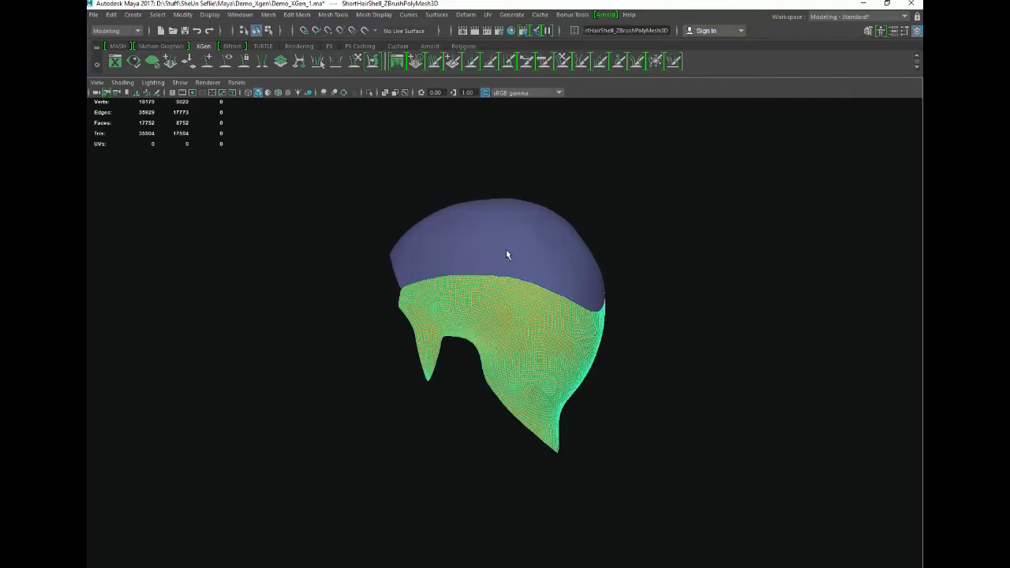
pyautogui.keyDown('alt'); pyautogui.moveTo(653, 346); pyautogui.dragTo(869, 372); pyautogui.keyUp('alt')
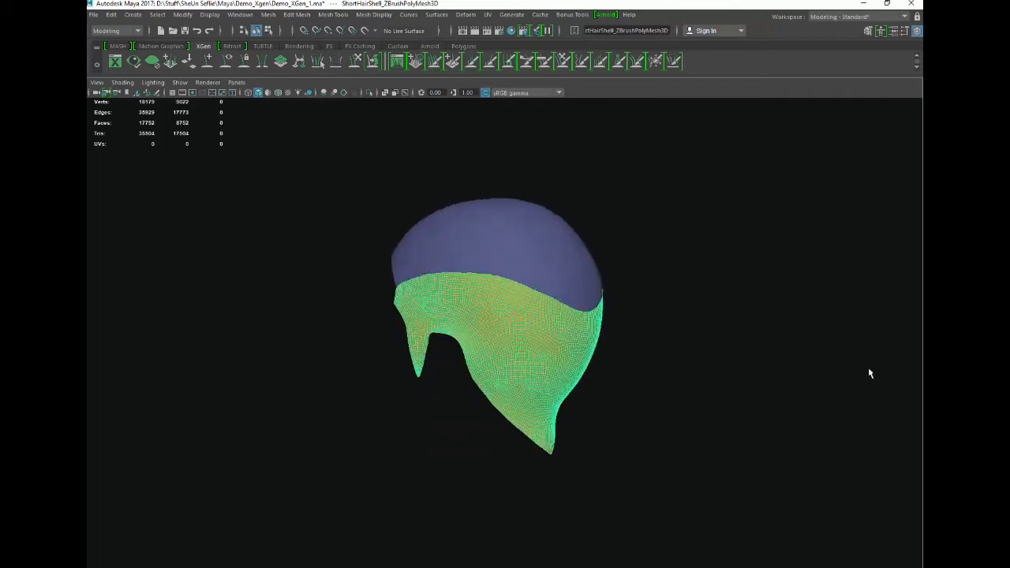
# Examine how the shells sit beneath the sculpted hair at the front hairline, sides and nape of the head
pyautogui.keyDown('alt'); pyautogui.moveTo(559, 434); pyautogui.dragTo(727, 425); pyautogui.keyUp('alt')
pyautogui.keyDown('alt'); pyautogui.moveTo(402, 393); pyautogui.dragTo(381, 392, button='right'); pyautogui.keyUp('alt')
pyautogui.moveTo(382, 392)
pyautogui.keyDown('alt'); pyautogui.mouseDown()
pyautogui.moveTo(421, 380)
pyautogui.moveTo(375, 381)
pyautogui.mouseUp(); pyautogui.keyUp('alt')
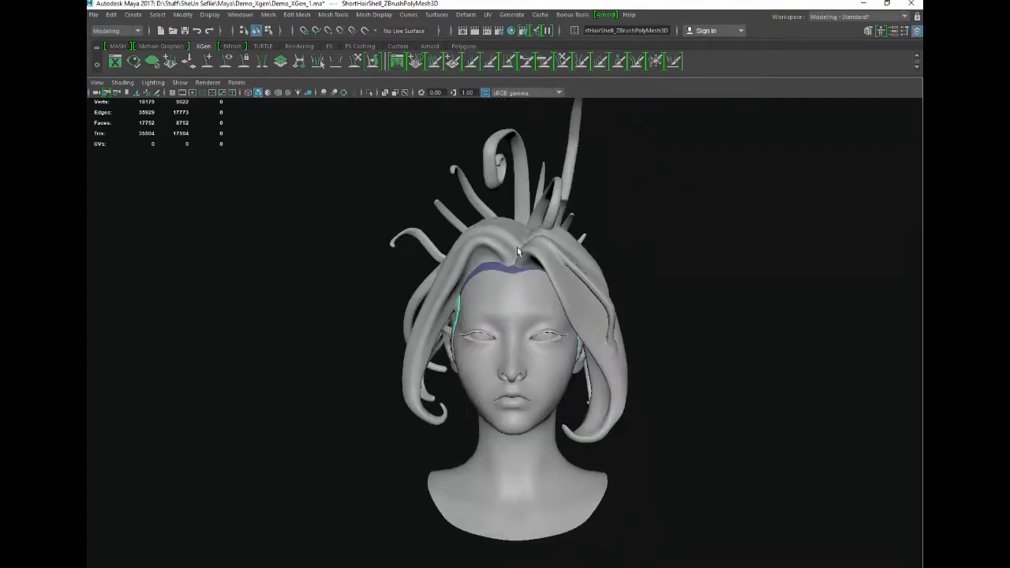
pyautogui.keyDown('alt'); pyautogui.moveTo(713, 324); pyautogui.dragTo(448, 323); pyautogui.keyUp('alt')
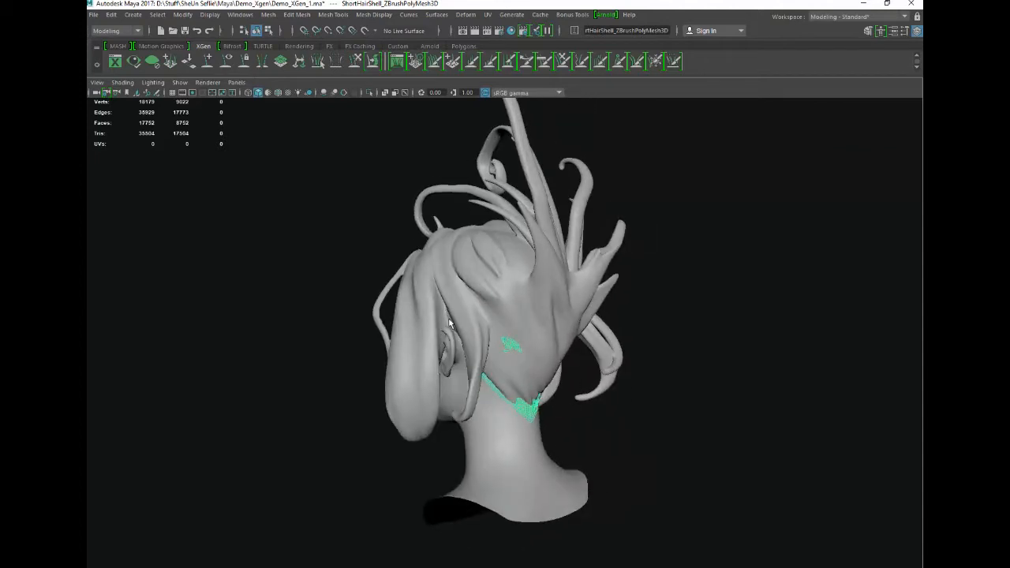
pyautogui.keyDown('alt'); pyautogui.moveTo(479, 205); pyautogui.dragTo(299, 190); pyautogui.keyUp('alt')
pyautogui.scroll(2, 328, 176)
pyautogui.scroll(-4, 325, 181)
pyautogui.scroll(4, 308, 199)
pyautogui.keyDown('alt'); pyautogui.moveTo(509, 225); pyautogui.dragTo(455, 232); pyautogui.keyUp('alt')
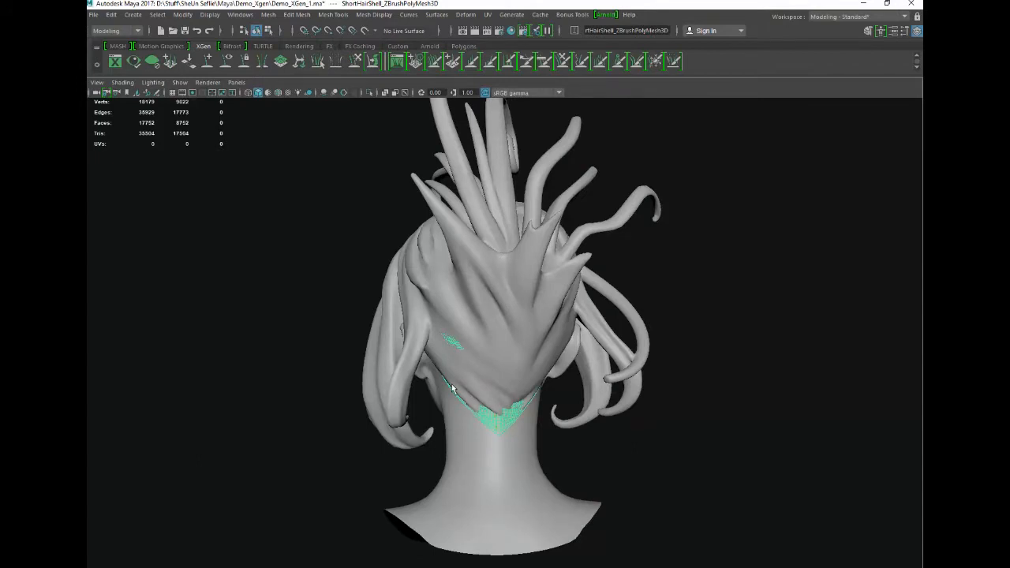
pyautogui.keyDown('alt'); pyautogui.moveTo(300, 331); pyautogui.dragTo(402, 326); pyautogui.keyUp('alt')
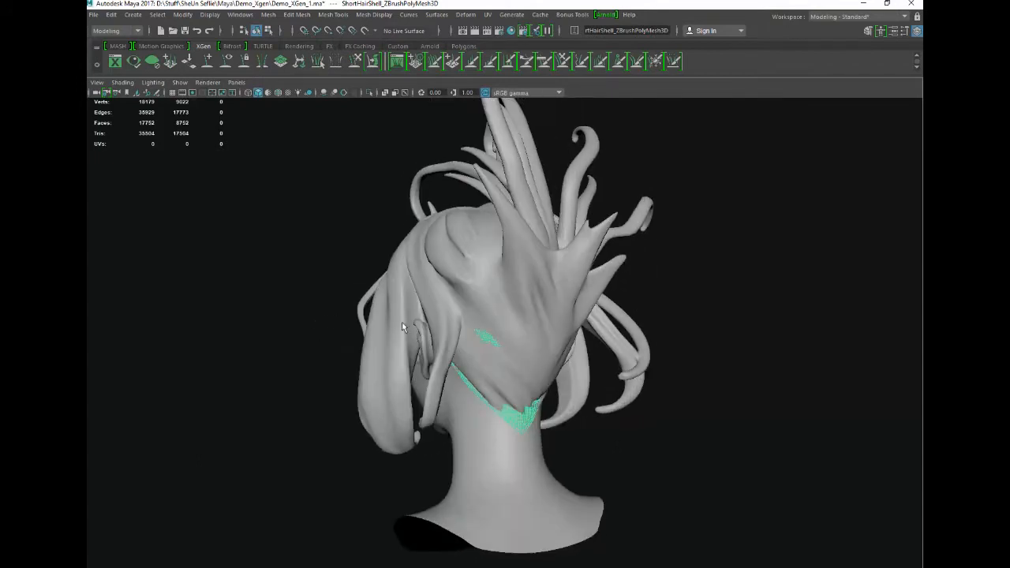
pyautogui.moveTo(446, 300)
pyautogui.keyDown('alt'); pyautogui.mouseDown()
pyautogui.moveTo(351, 306)
pyautogui.moveTo(430, 310)
pyautogui.mouseUp(); pyautogui.keyUp('alt')
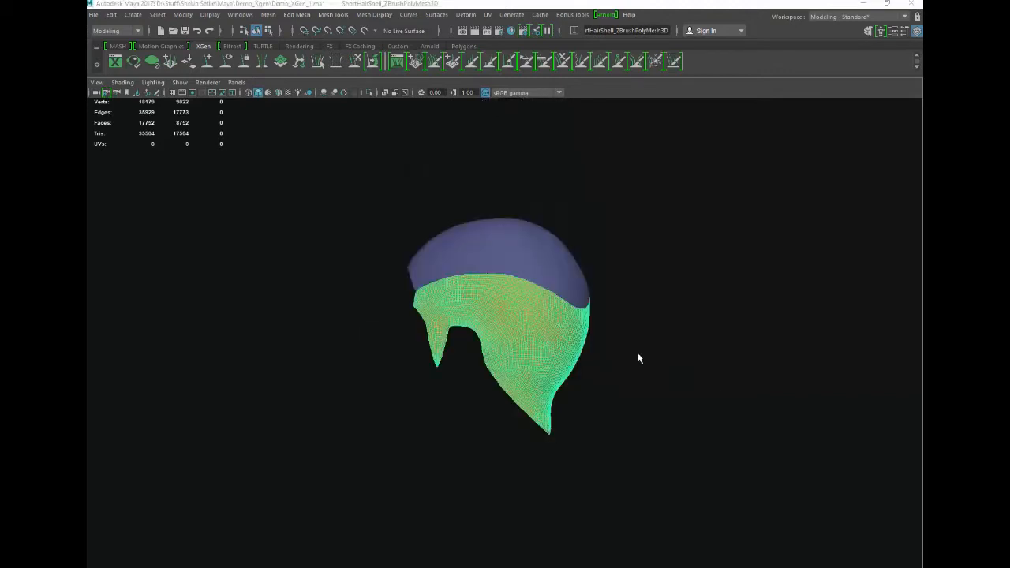
# Hide the purple upper hair shell and select the yellow short-hair shell
pyautogui.click(546, 275)
pyautogui.hotkey('ctrl', 'h')
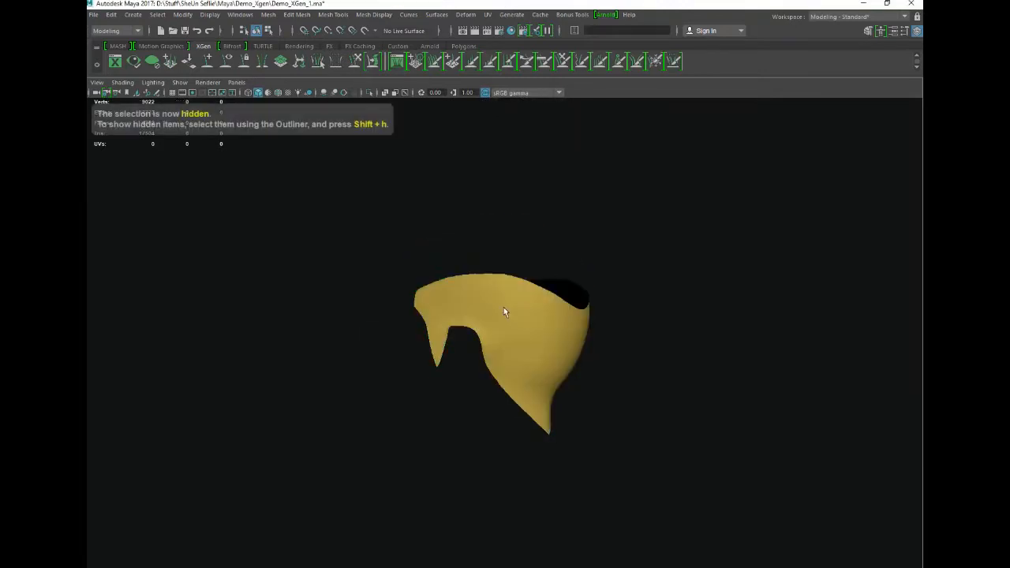
pyautogui.keyDown('alt'); pyautogui.moveTo(304, 221); pyautogui.dragTo(469, 275); pyautogui.keyUp('alt')
pyautogui.click(580, 292)
pyautogui.keyDown('alt'); pyautogui.moveTo(580, 292); pyautogui.dragTo(429, 217); pyautogui.keyUp('alt')
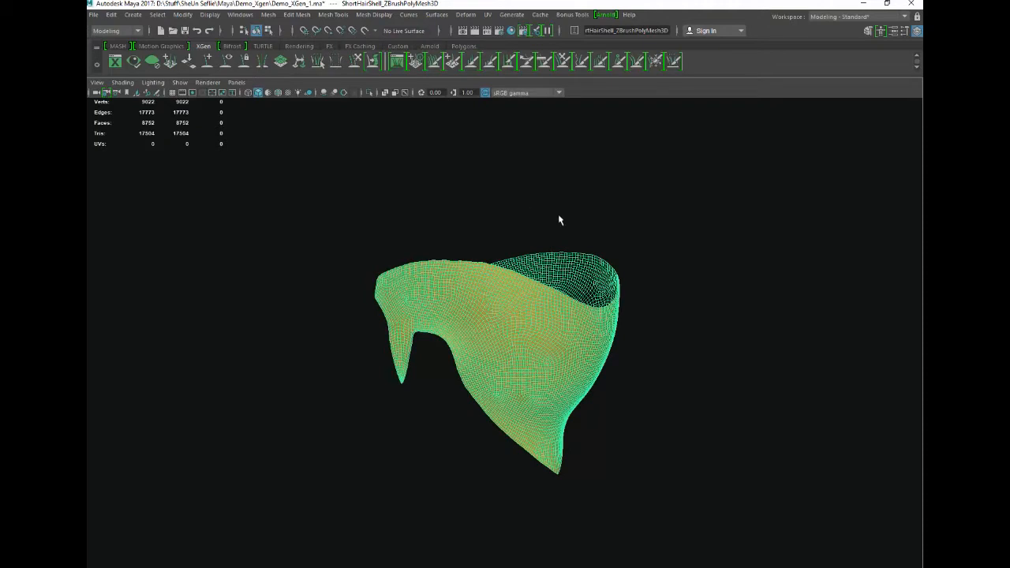
# Start a new project in the Project Window and name it DemoShortHair
pyautogui.click(113, 15)
pyautogui.moveTo(97, 18)
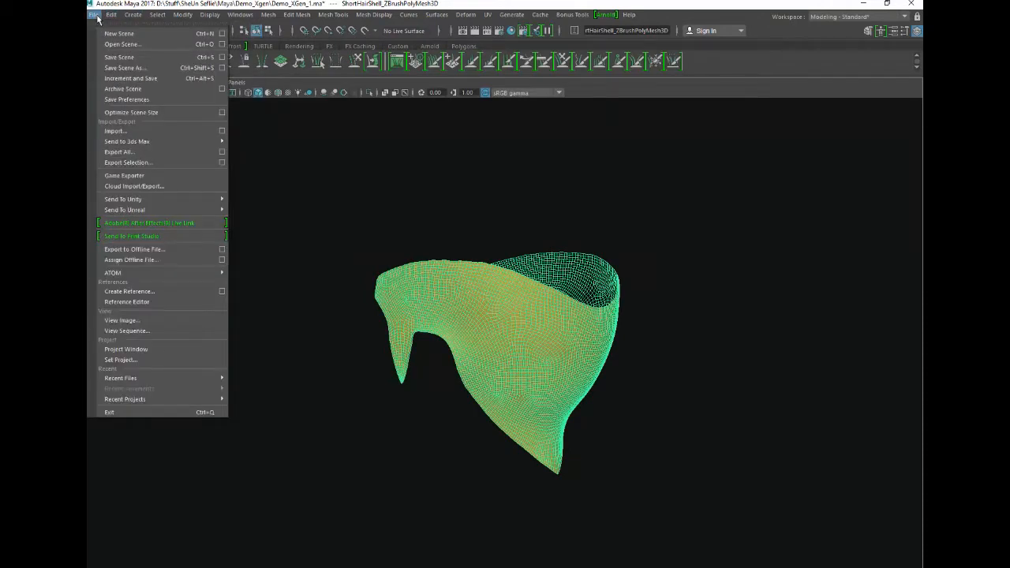
pyautogui.click(157, 349)
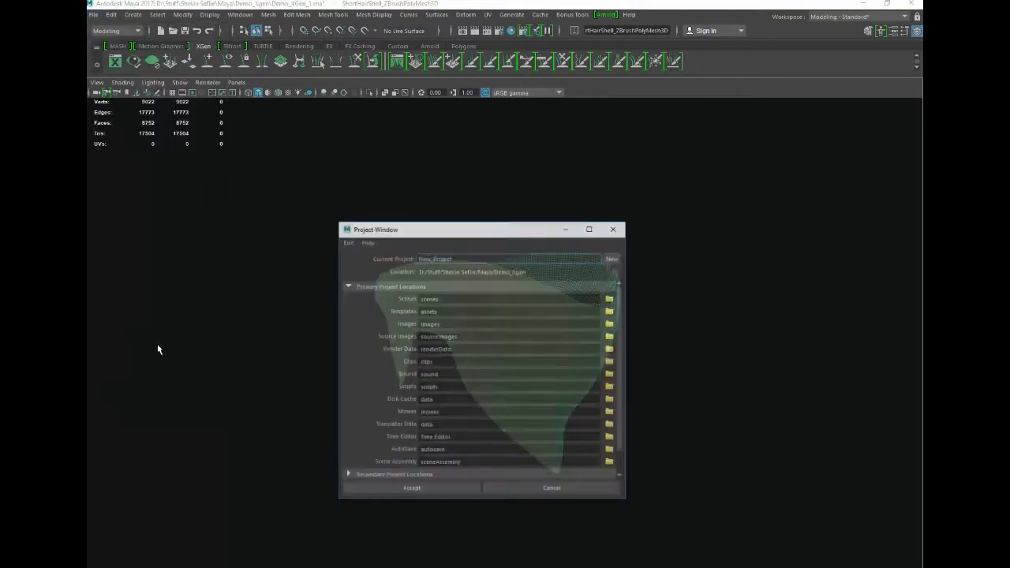
pyautogui.moveTo(476, 230); pyautogui.dragTo(492, 203)
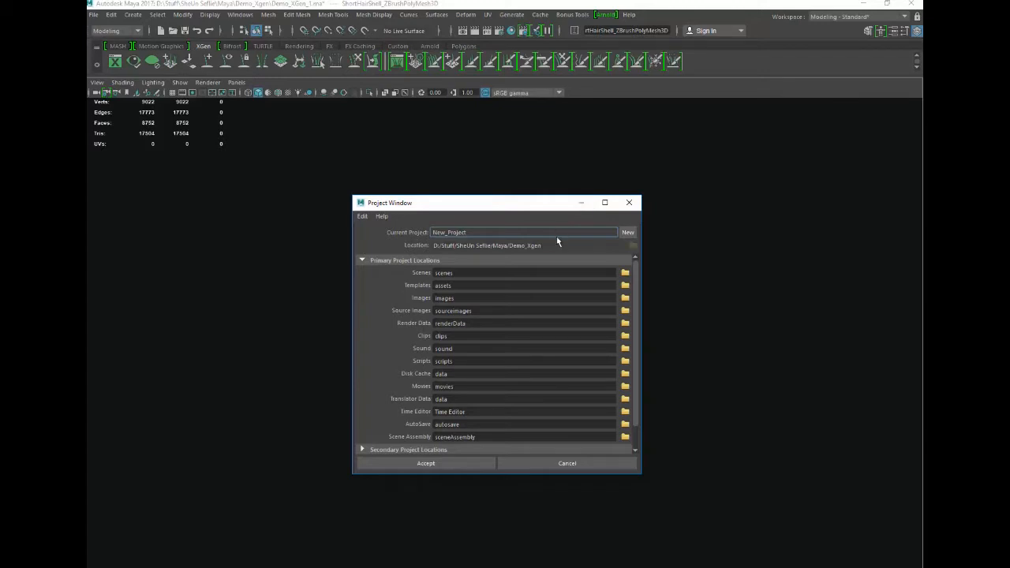
pyautogui.moveTo(490, 205); pyautogui.dragTo(511, 202)
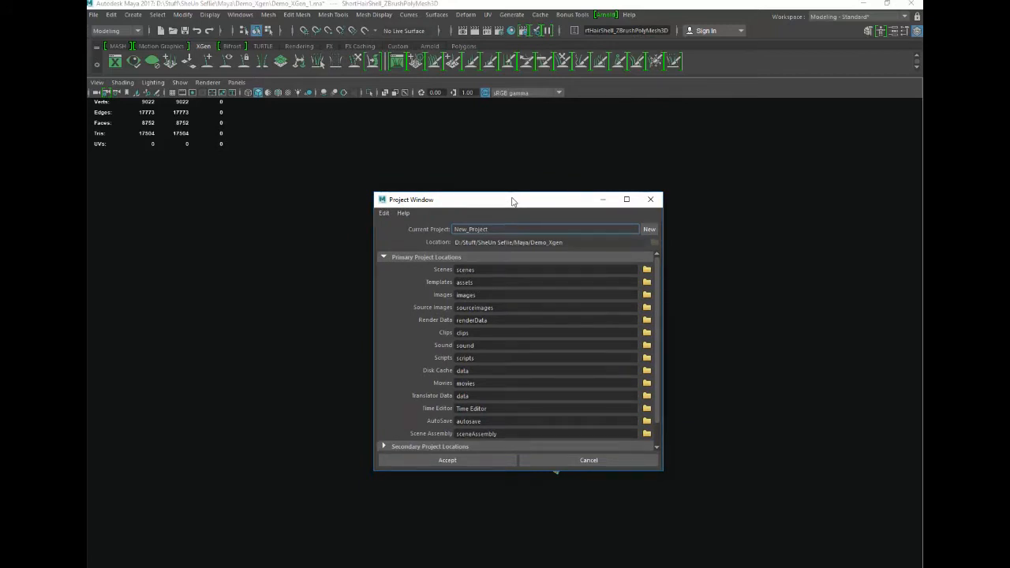
pyautogui.moveTo(511, 202)
pyautogui.mouseDown()
pyautogui.moveTo(511, 217)
pyautogui.moveTo(497, 216)
pyautogui.mouseUp()
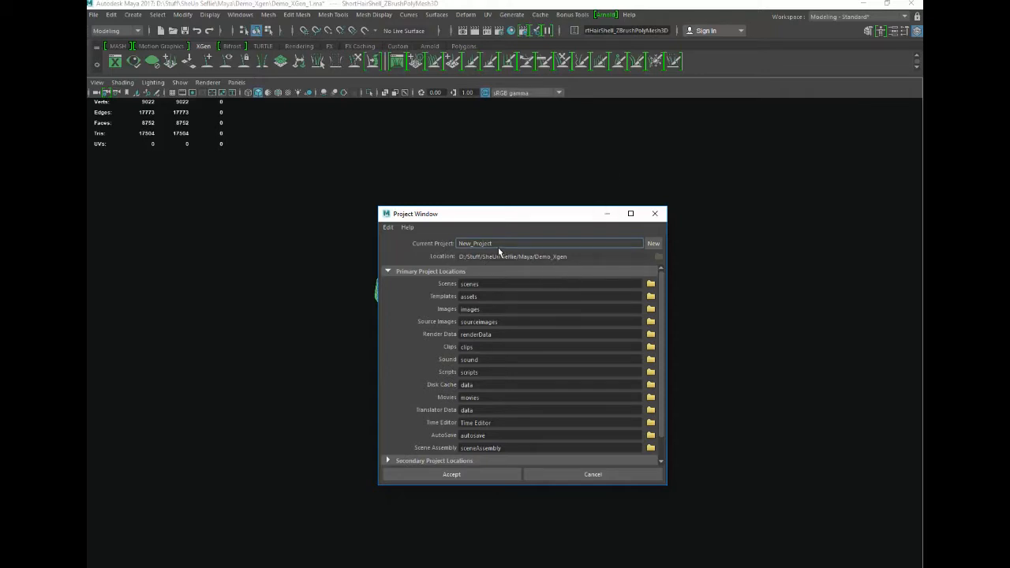
pyautogui.click(650, 243)
pyautogui.click(630, 242)
pyautogui.moveTo(607, 244); pyautogui.dragTo(423, 239)
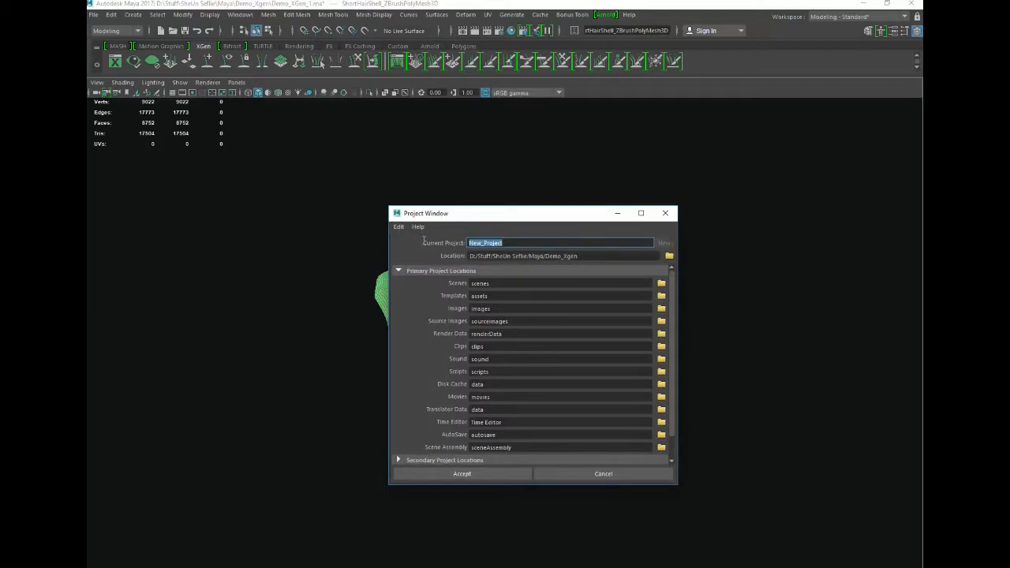
pyautogui.write('DemoShortHair')
# Set the project location to the DemoHair folder and accept the project settings
pyautogui.click(669, 256)
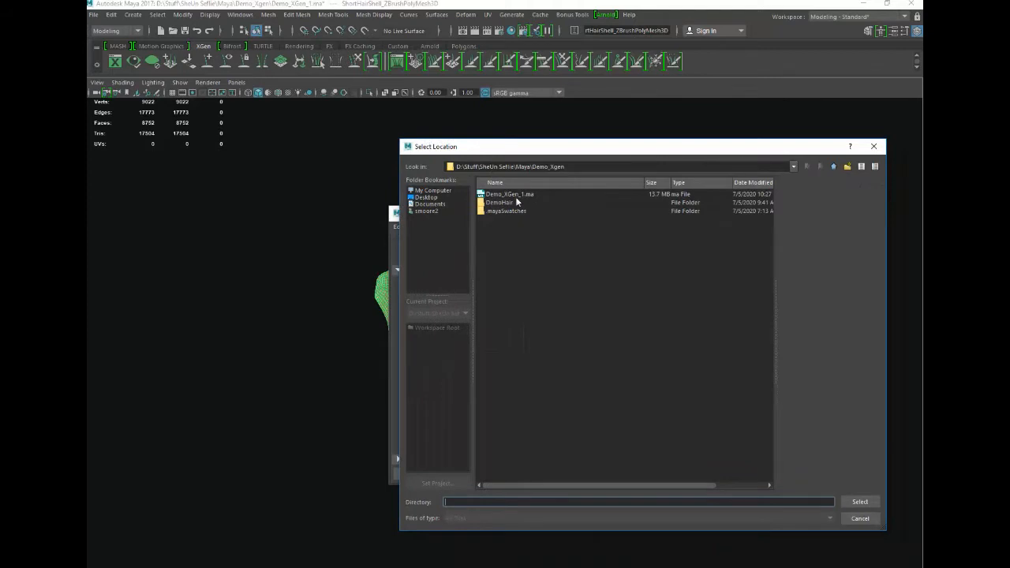
pyautogui.click(500, 203)
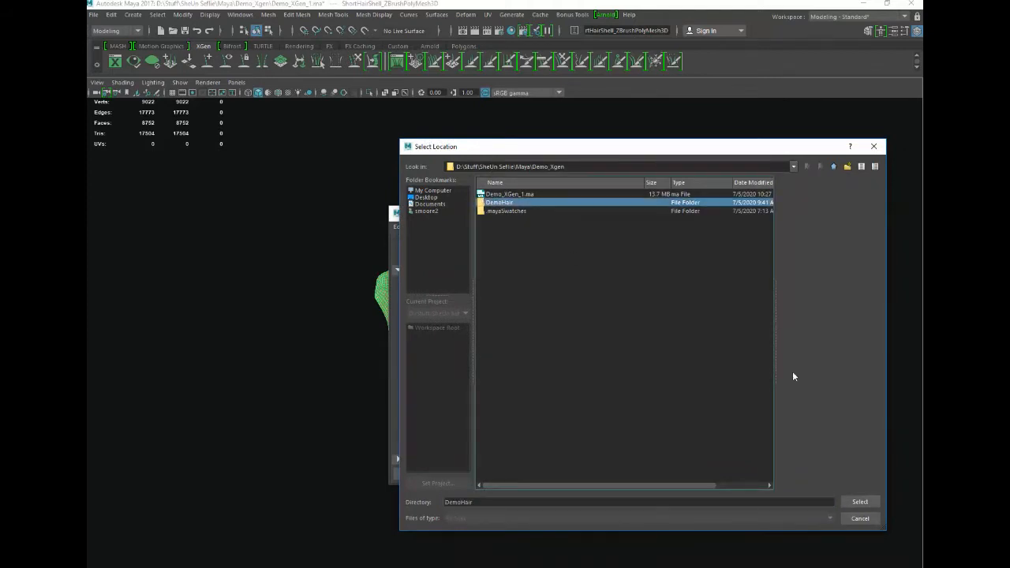
pyautogui.click(861, 503)
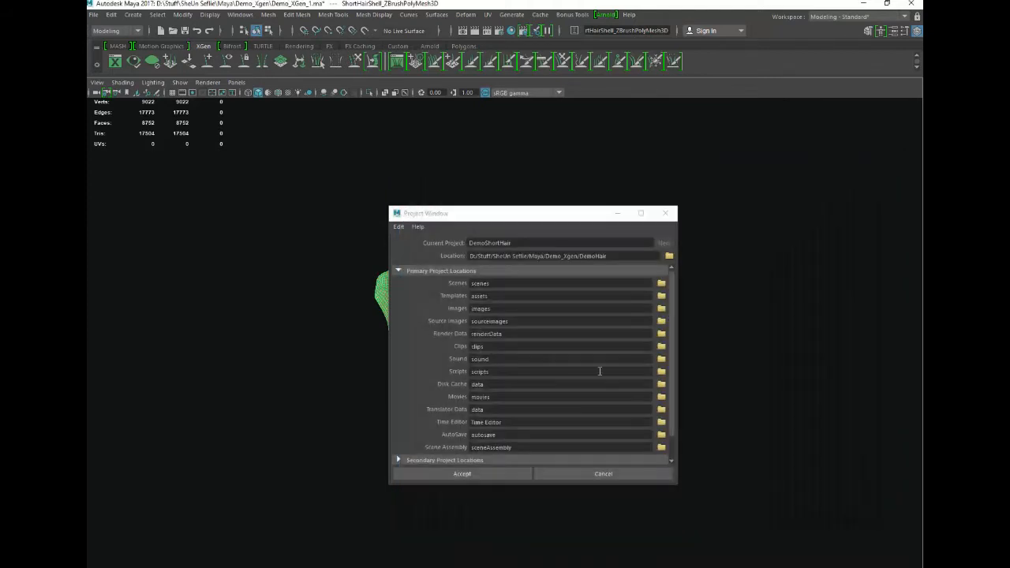
pyautogui.click(476, 473)
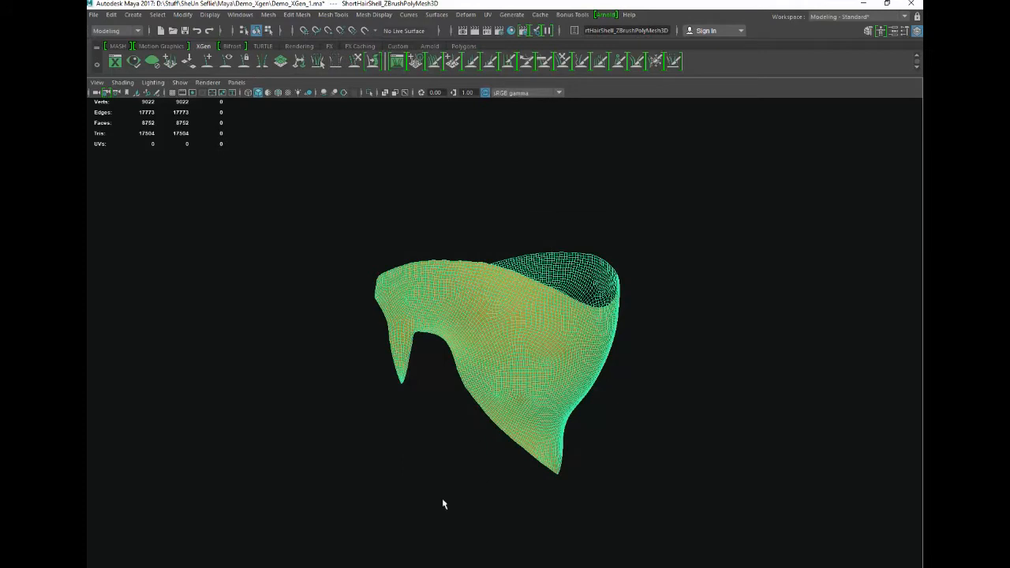
# Open the XGen editor with the yellow short-hair shell selected and start a new description
pyautogui.click(385, 246)
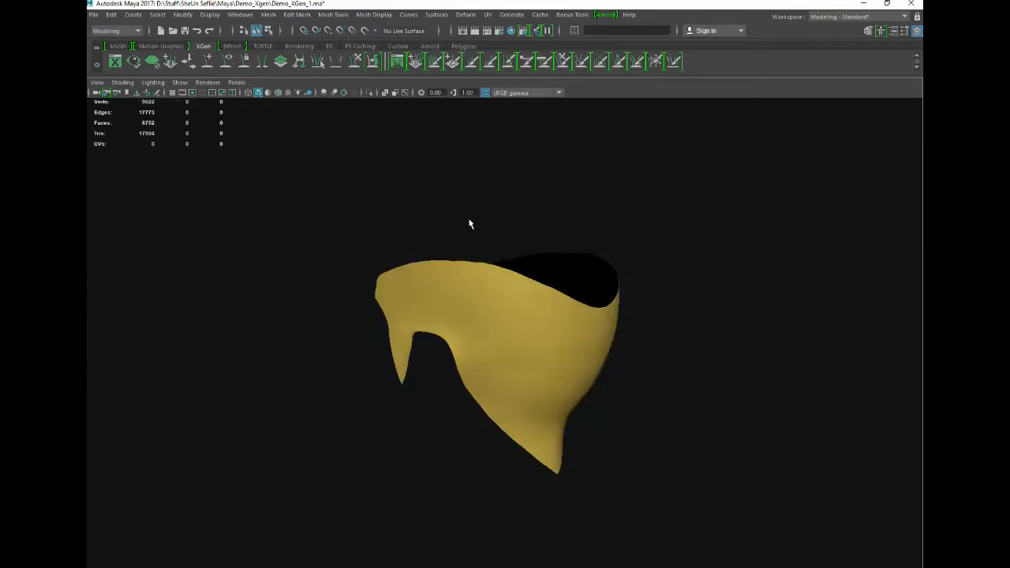
pyautogui.click(503, 258)
pyautogui.click(115, 64)
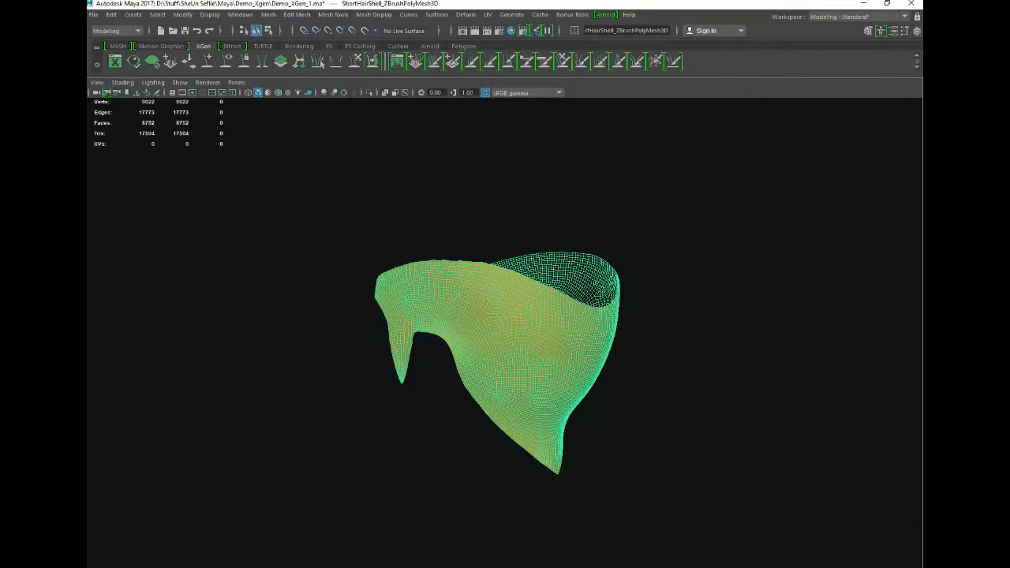
pyautogui.moveTo(921, 215); pyautogui.dragTo(647, 97)
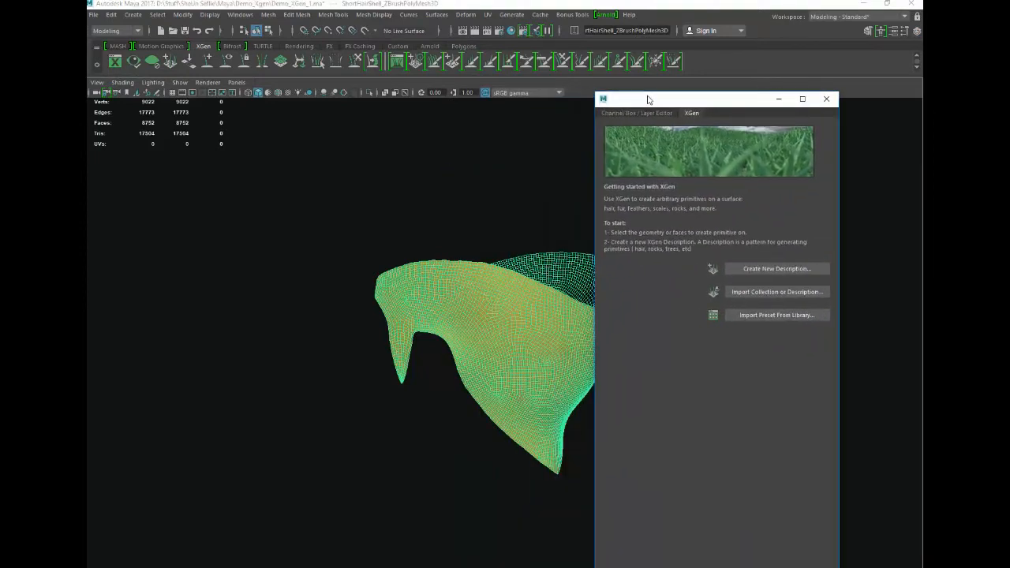
pyautogui.click(754, 269)
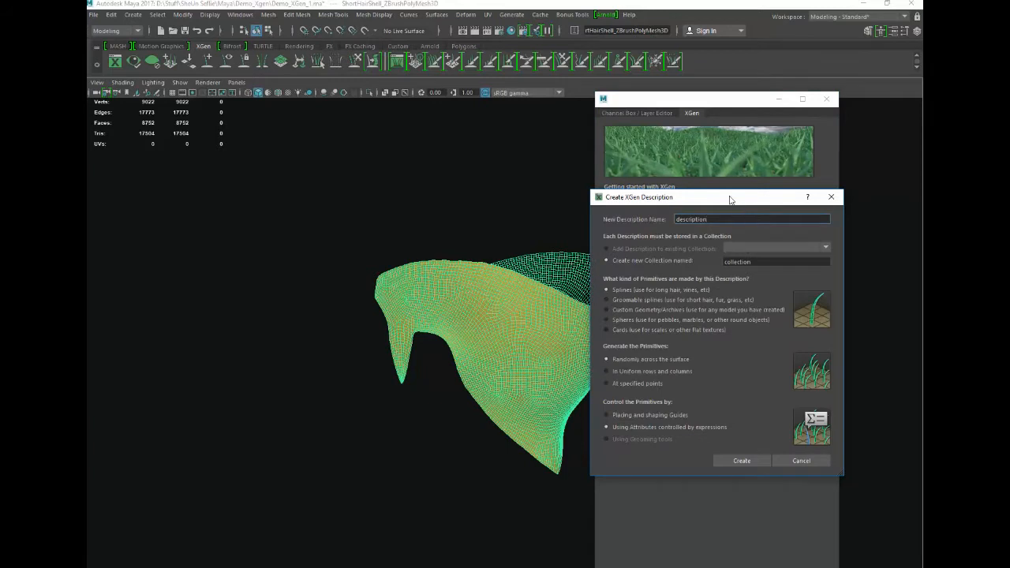
pyautogui.moveTo(725, 200); pyautogui.dragTo(667, 196)
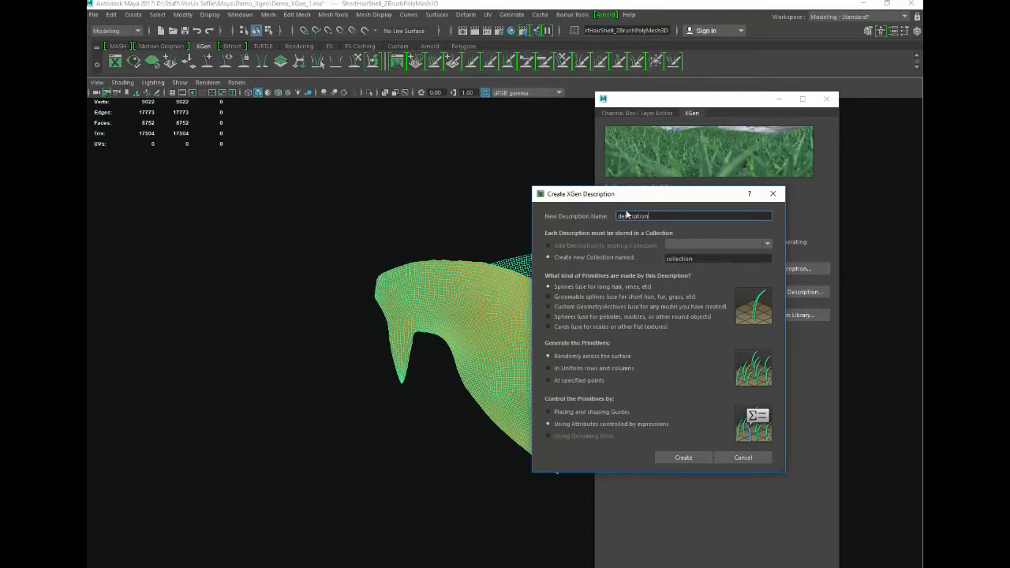
# Name the description DemoShortHairdescription and its new collection DemoShortHaircollection
pyautogui.write('Desc')
pyautogui.write('Shor')
pyautogui.write('tHair')
pyautogui.moveTo(659, 216); pyautogui.dragTo(573, 212)
pyautogui.hotkey('ctrl', 'c')
pyautogui.click(668, 258)
pyautogui.hotkey('ctrl', 'v')
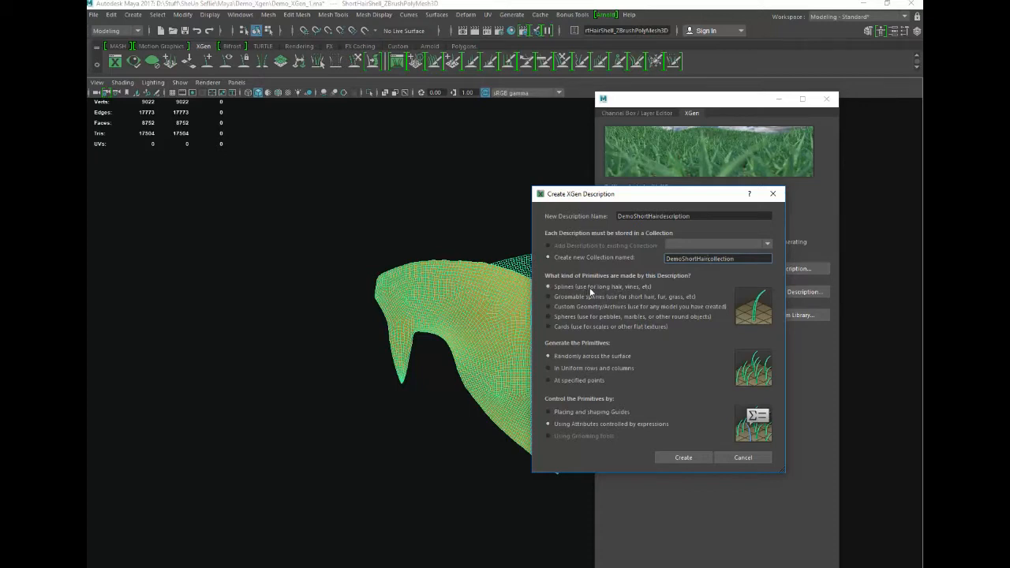
# Choose groomable splines as the primitive type and create the DemoShortHairdescription description on the shell
pyautogui.click(548, 296)
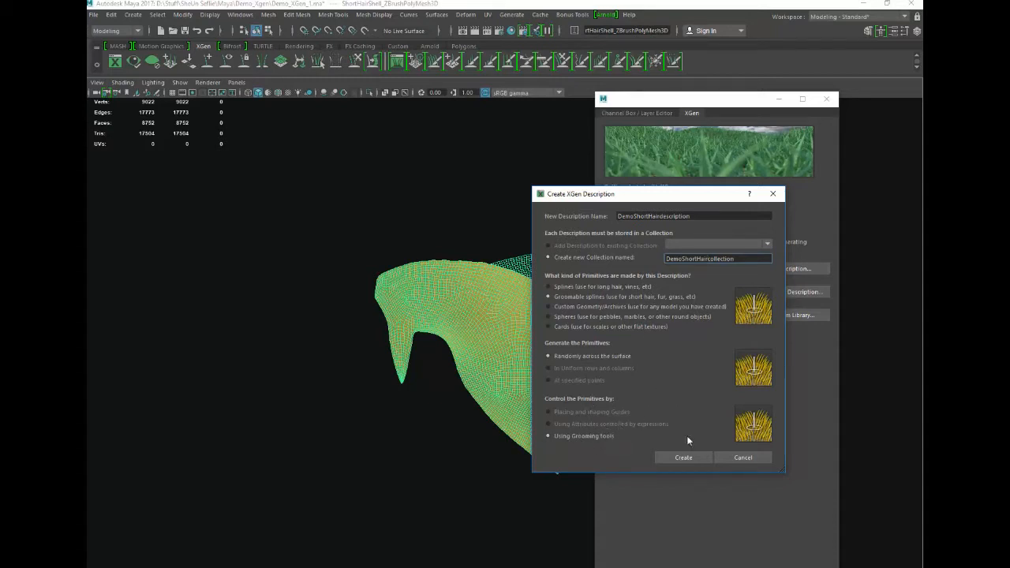
pyautogui.click(683, 456)
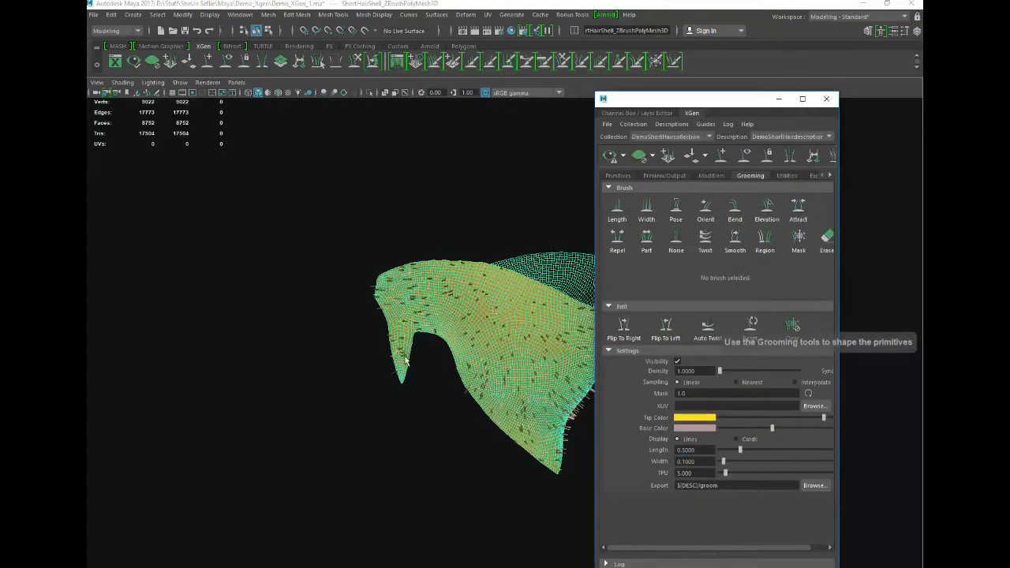
# Examine the preview primitives and the thin grooming splines on the shell up close and from several angles
pyautogui.keyDown('alt'); pyautogui.moveTo(442, 370); pyautogui.dragTo(435, 318); pyautogui.keyUp('alt')
pyautogui.scroll(5, 391, 353)
pyautogui.scroll(4, 433, 317)
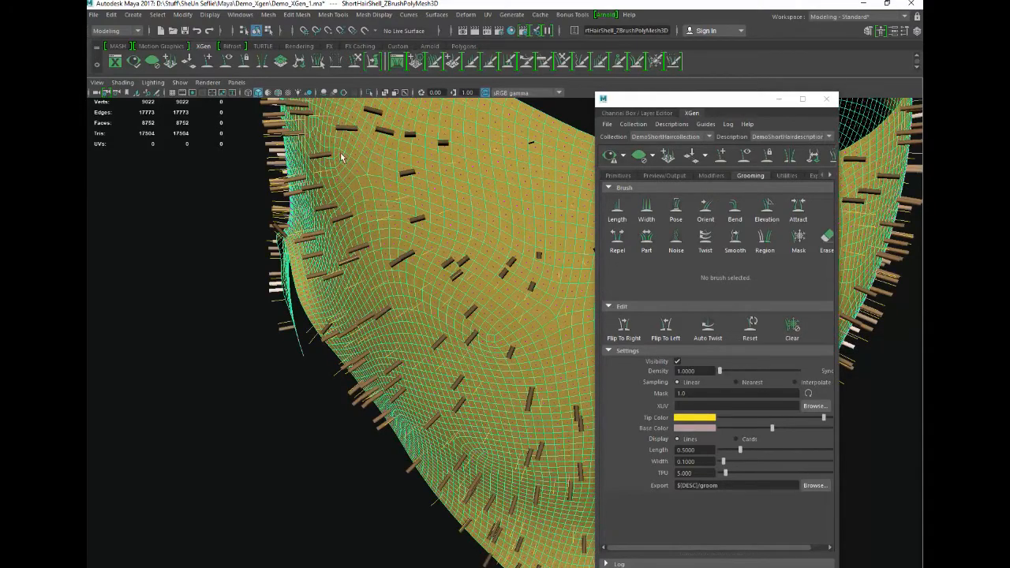
pyautogui.keyDown('alt'); pyautogui.moveTo(282, 173); pyautogui.dragTo(352, 231); pyautogui.keyUp('alt')
pyautogui.scroll(2, 320, 174)
pyautogui.scroll(3, 320, 175)
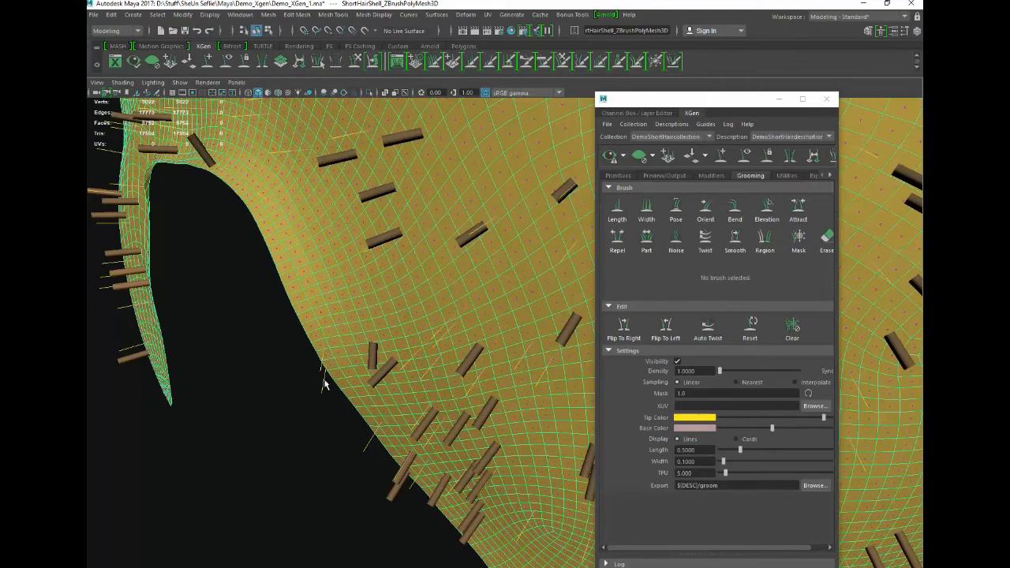
pyautogui.scroll(6, 312, 375)
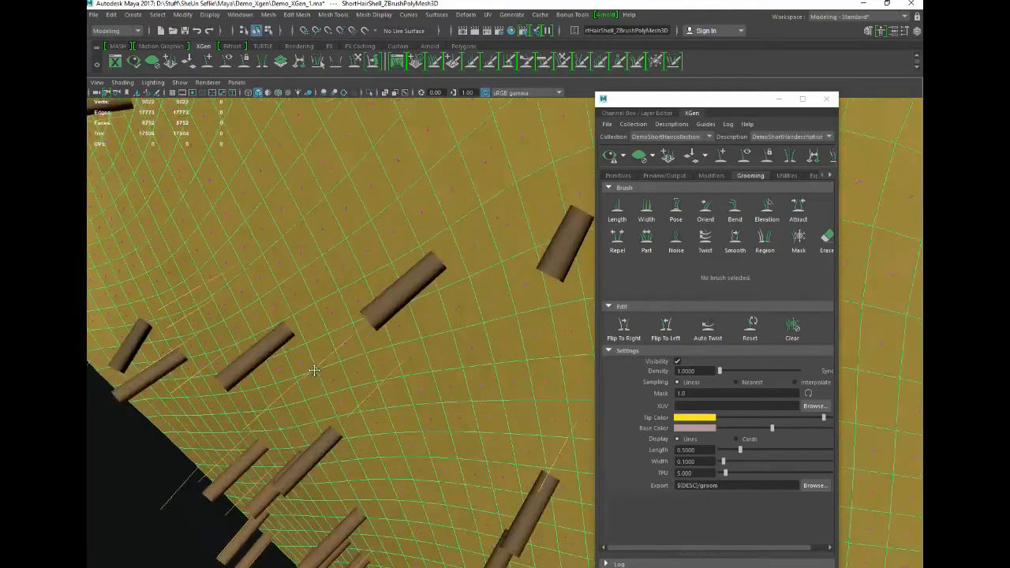
pyautogui.scroll(-5, 314, 370)
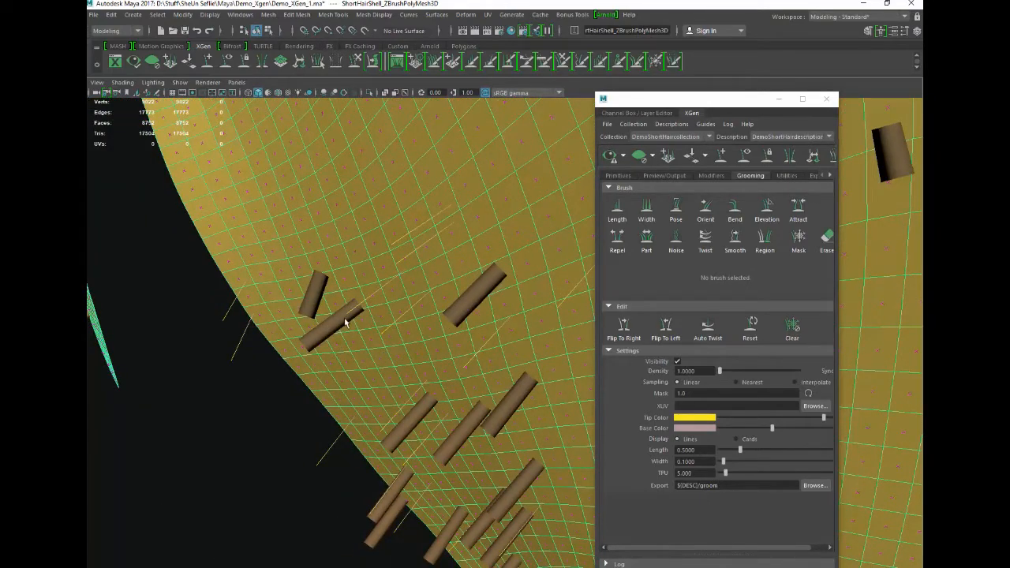
pyautogui.scroll(-7, 344, 318)
pyautogui.keyDown('alt'); pyautogui.moveTo(502, 260); pyautogui.dragTo(401, 297); pyautogui.keyUp('alt')
pyautogui.scroll(5, 415, 293)
pyautogui.scroll(2, 415, 293)
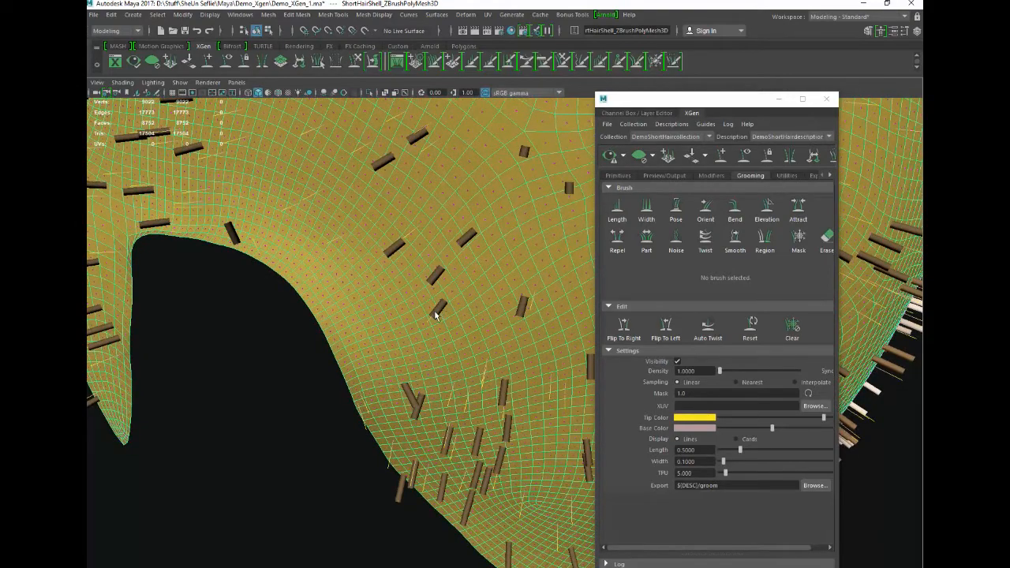
pyautogui.scroll(2, 400, 310)
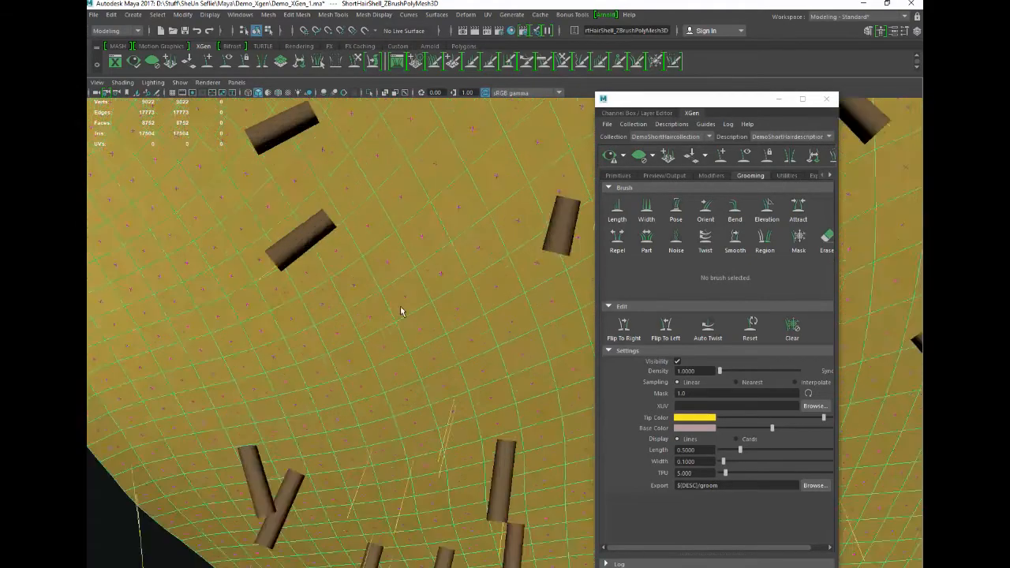
pyautogui.scroll(-10, 400, 309)
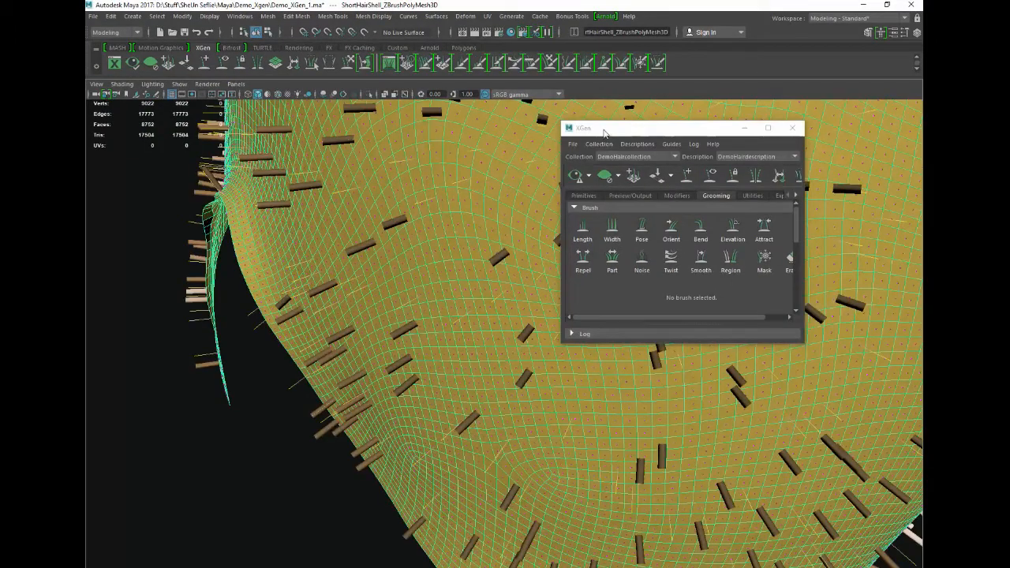
# Clear the XGen preview on the shell, regenerate it, and clear it again to leave only the grooming splines
pyautogui.moveTo(603, 130); pyautogui.dragTo(662, 134)
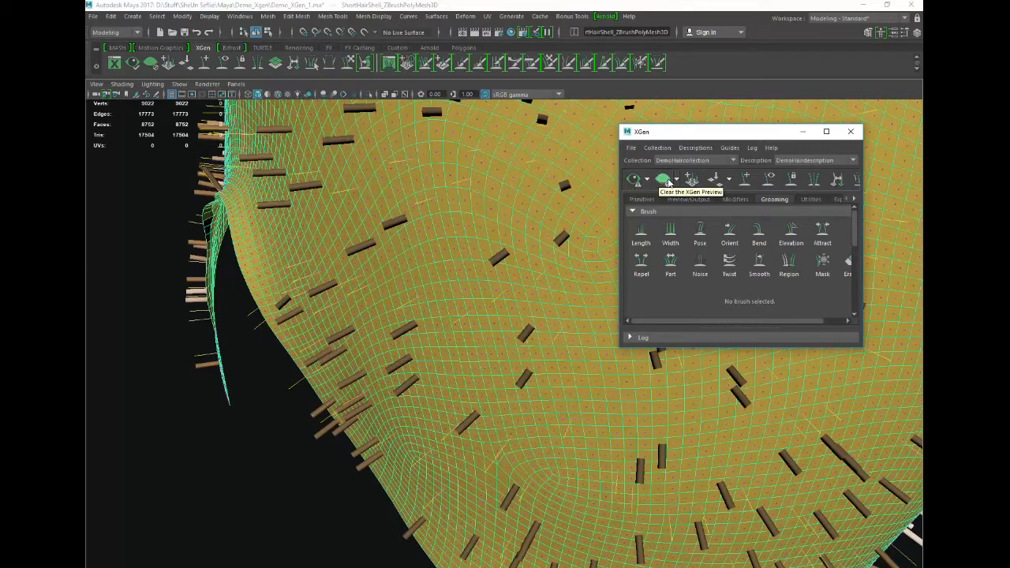
pyautogui.click(667, 182)
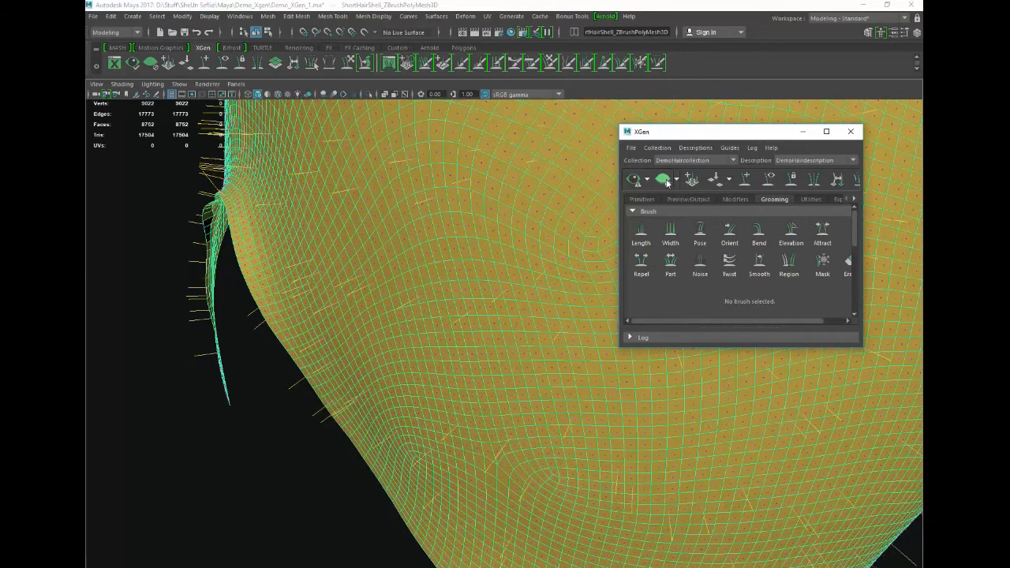
pyautogui.click(634, 182)
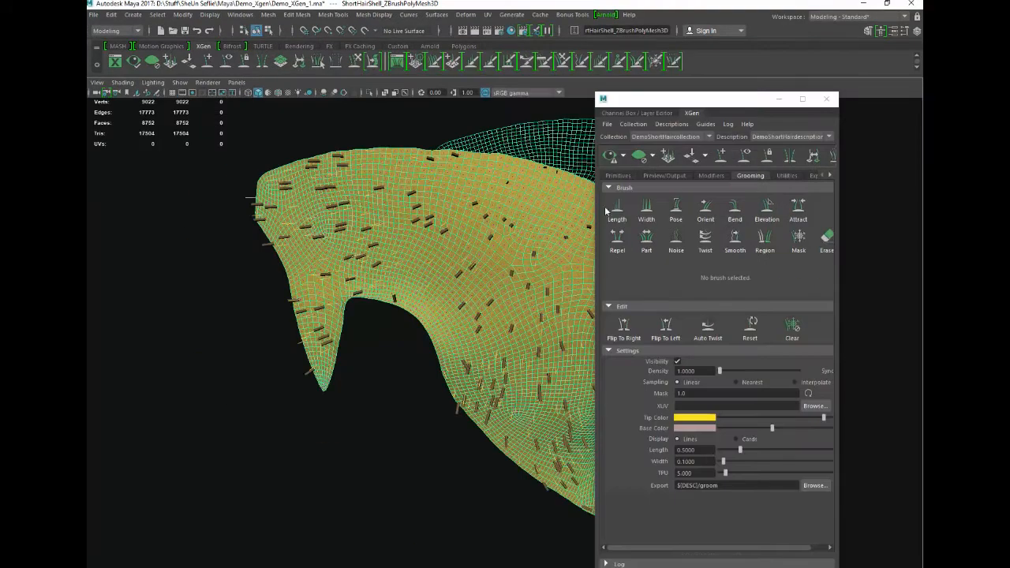
pyautogui.click(638, 160)
pyautogui.keyDown('alt'); pyautogui.moveTo(442, 316); pyautogui.dragTo(390, 320); pyautogui.keyUp('alt')
pyautogui.scroll(3, 381, 318)
pyautogui.scroll(2, 379, 318)
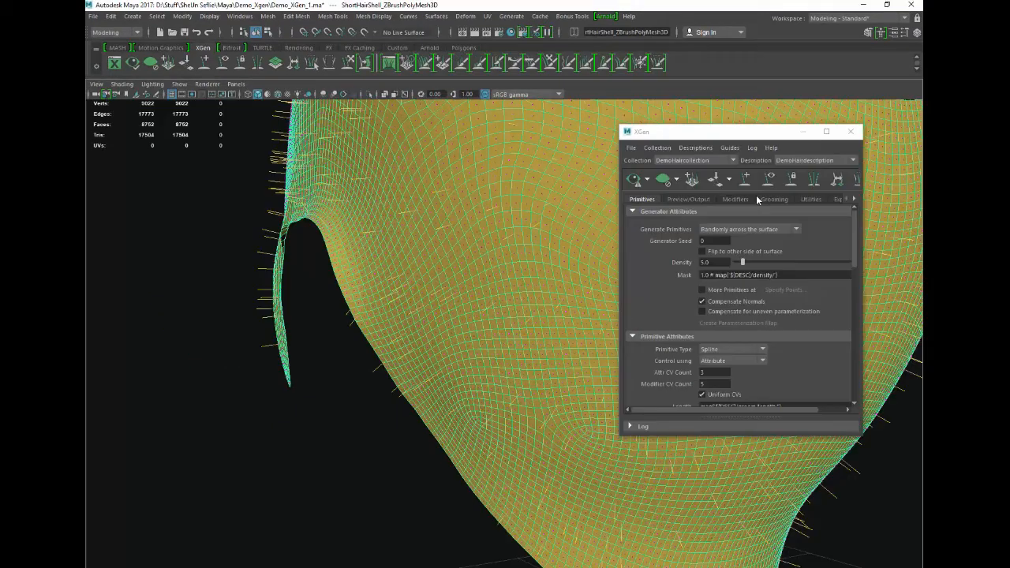
# Bring up the full grooming settings in an enlarged XGen window and display the grooming splines as cards
pyautogui.click(765, 198)
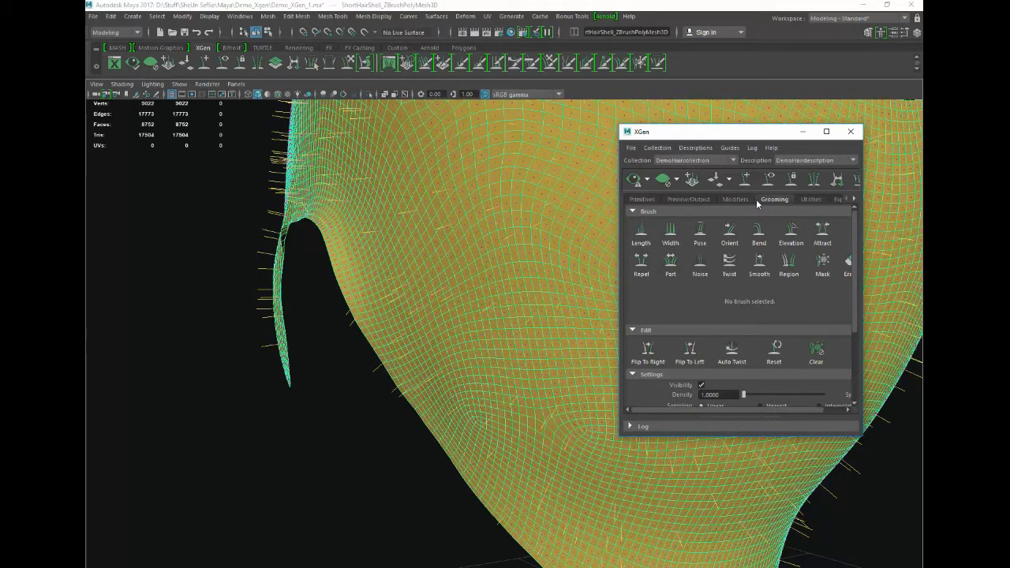
pyautogui.moveTo(757, 133); pyautogui.dragTo(751, 67)
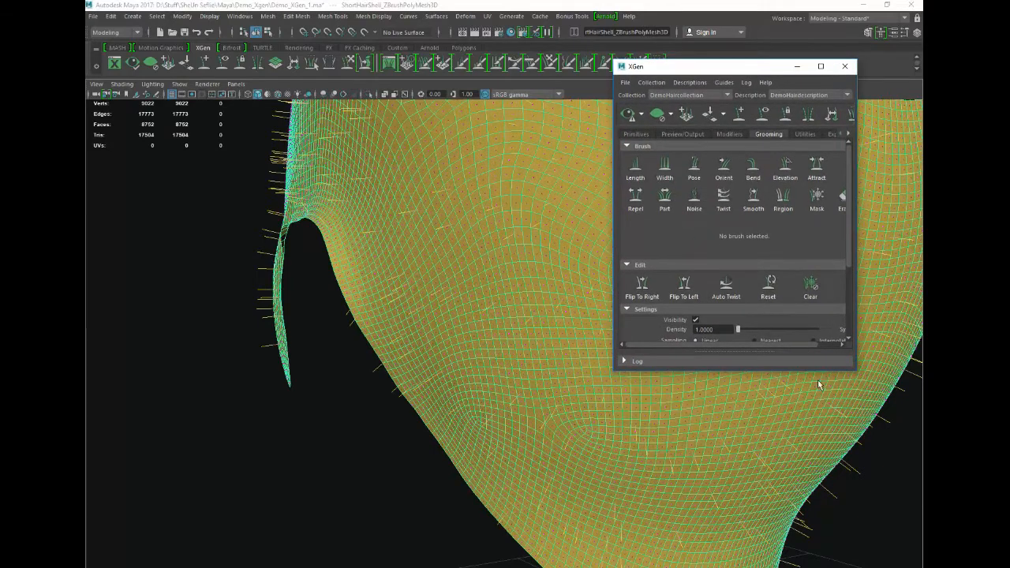
pyautogui.moveTo(817, 374); pyautogui.dragTo(817, 524)
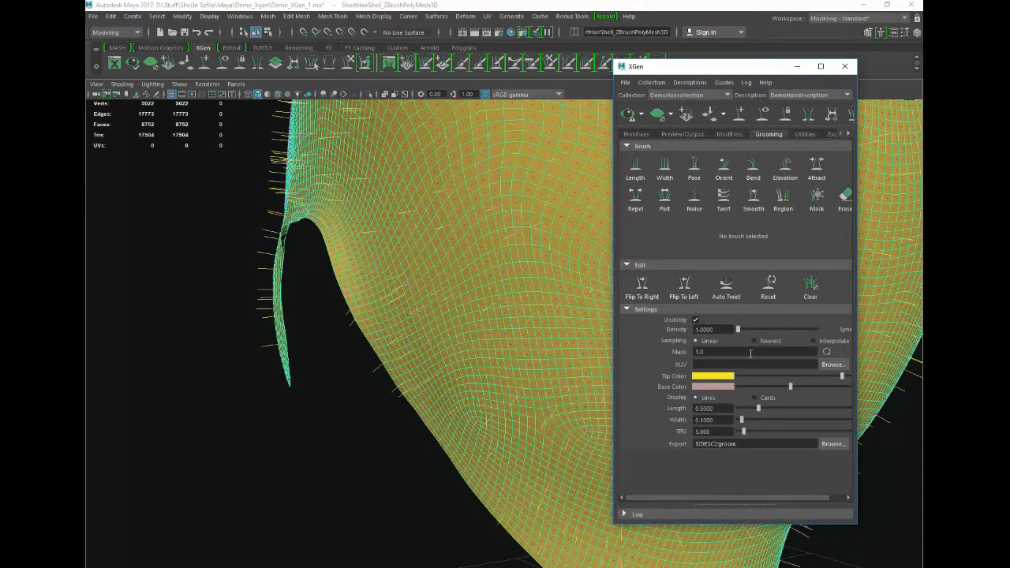
pyautogui.scroll(4, 359, 253)
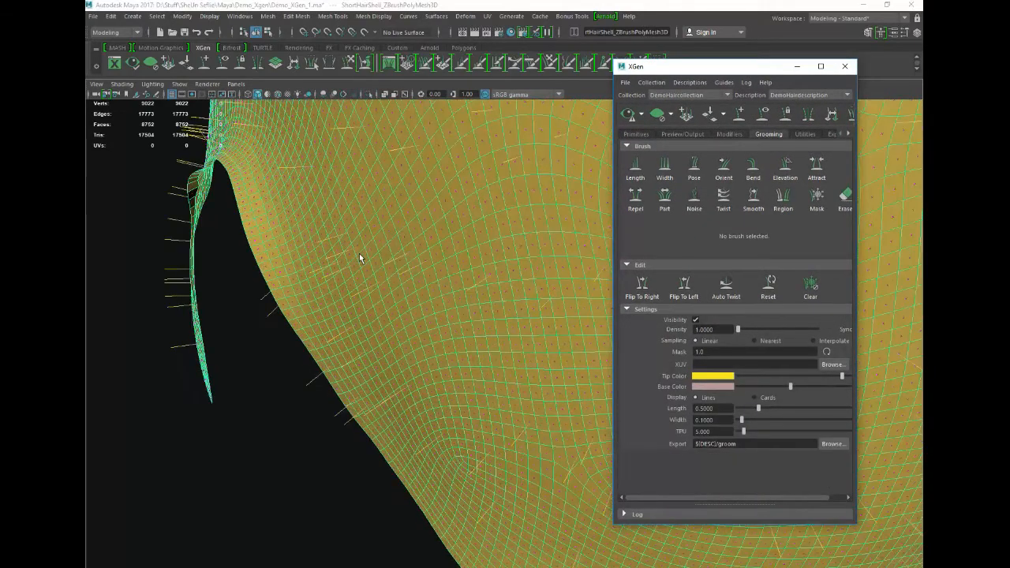
pyautogui.click(754, 398)
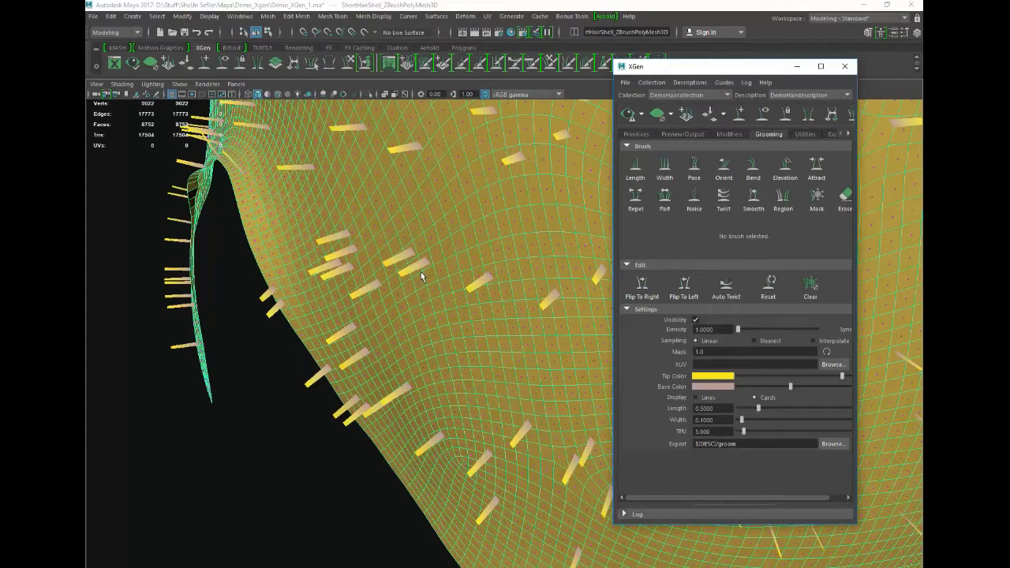
# Examine the size, direction and tip and base colours of the grooming cards across the shell
pyautogui.scroll(3, 422, 276)
pyautogui.scroll(-4, 422, 276)
pyautogui.moveTo(422, 276)
pyautogui.keyDown('alt'); pyautogui.mouseDown()
pyautogui.moveTo(430, 280)
pyautogui.moveTo(416, 281)
pyautogui.mouseUp(); pyautogui.keyUp('alt')
pyautogui.scroll(2, 415, 281)
pyautogui.scroll(-2, 416, 281)
pyautogui.scroll(2, 416, 281)
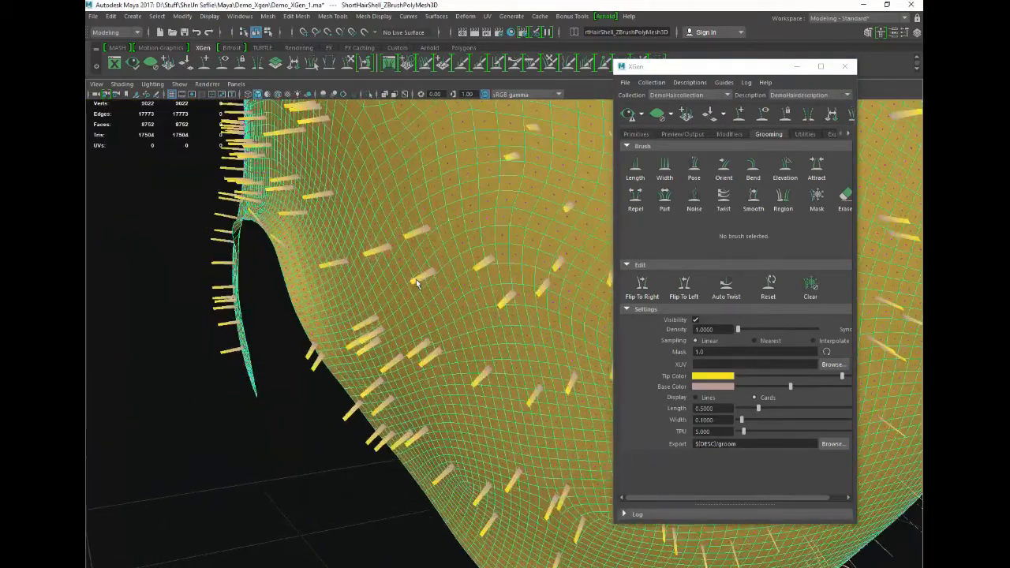
pyautogui.scroll(1, 416, 281)
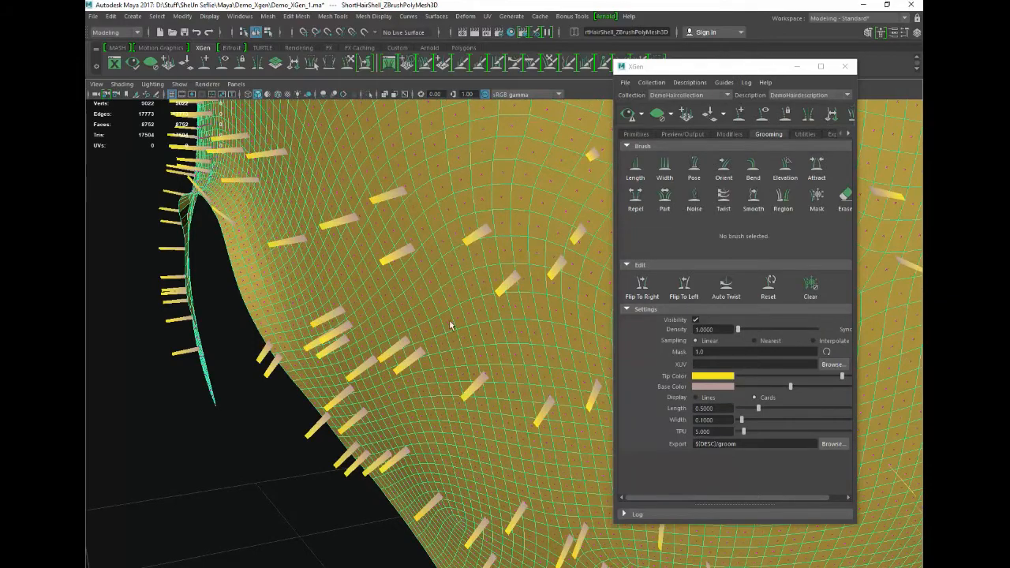
pyautogui.scroll(-4, 451, 322)
pyautogui.scroll(3, 332, 288)
pyautogui.scroll(-2, 333, 287)
pyautogui.keyDown('alt'); pyautogui.moveTo(344, 272); pyautogui.dragTo(305, 236, button='middle'); pyautogui.keyUp('alt')
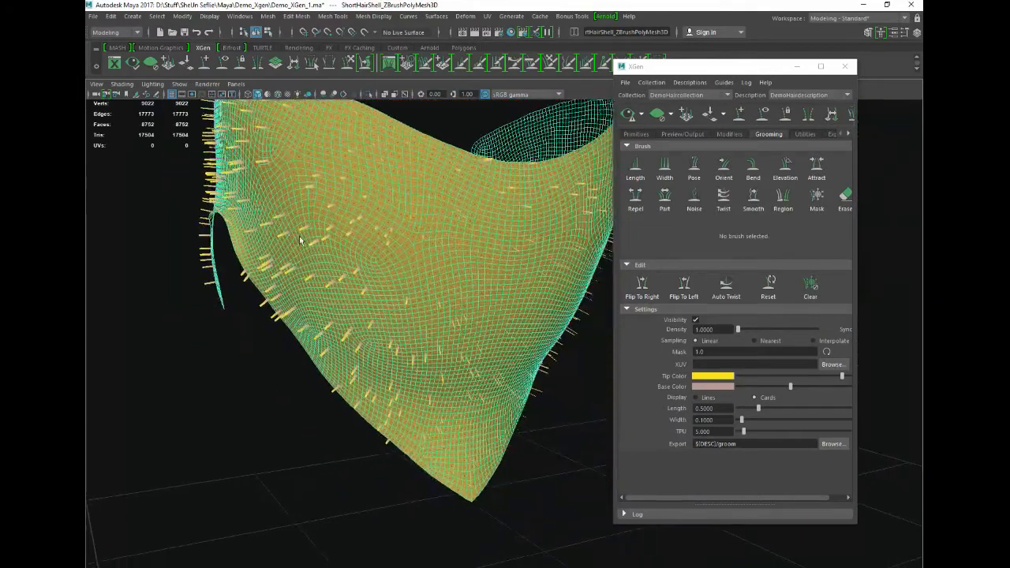
pyautogui.keyDown('alt'); pyautogui.moveTo(305, 237); pyautogui.dragTo(354, 234); pyautogui.keyUp('alt')
pyautogui.scroll(-2, 352, 236)
pyautogui.scroll(-2, 353, 236)
# Increase the grooming cards' length to about 1.62 and their width to about 0.79
pyautogui.moveTo(756, 407); pyautogui.dragTo(804, 409)
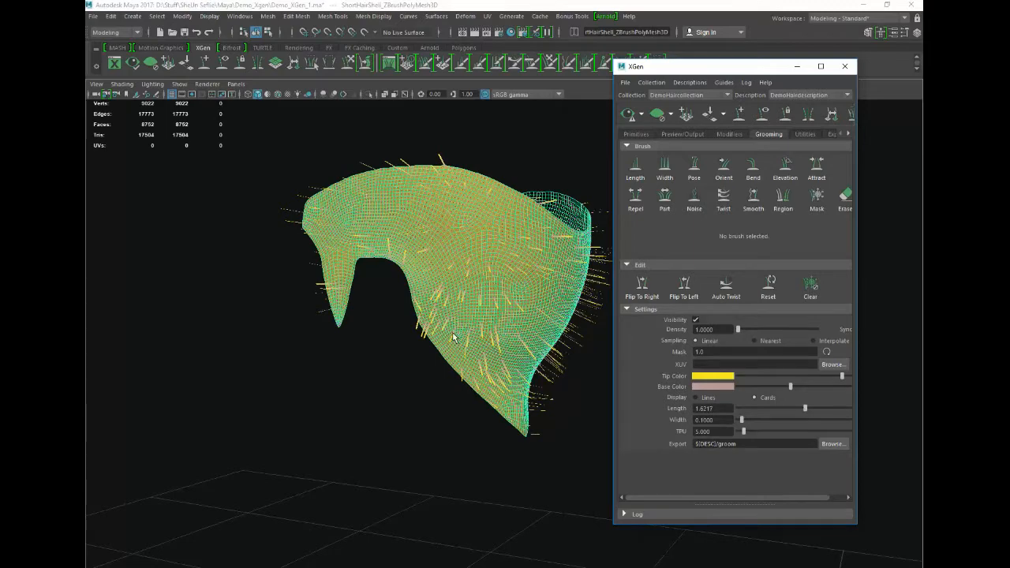
pyautogui.keyDown('alt'); pyautogui.moveTo(452, 333); pyautogui.dragTo(411, 330, button='middle'); pyautogui.keyUp('alt')
pyautogui.moveTo(741, 421); pyautogui.dragTo(761, 422)
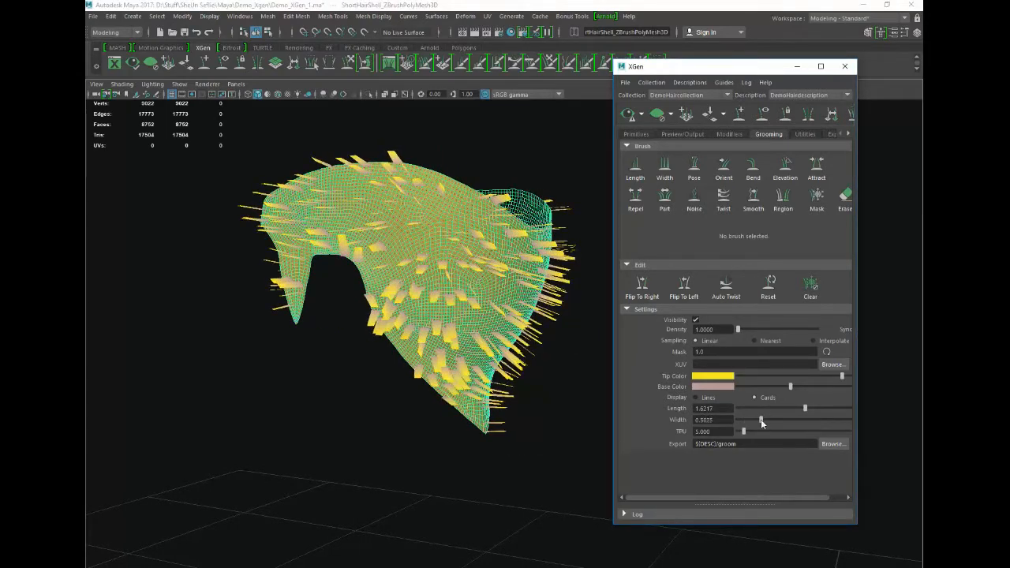
pyautogui.moveTo(762, 423)
pyautogui.mouseDown()
pyautogui.moveTo(787, 423)
pyautogui.moveTo(770, 420)
pyautogui.mouseUp()
pyautogui.keyDown('alt'); pyautogui.moveTo(394, 304); pyautogui.dragTo(369, 318); pyautogui.keyUp('alt')
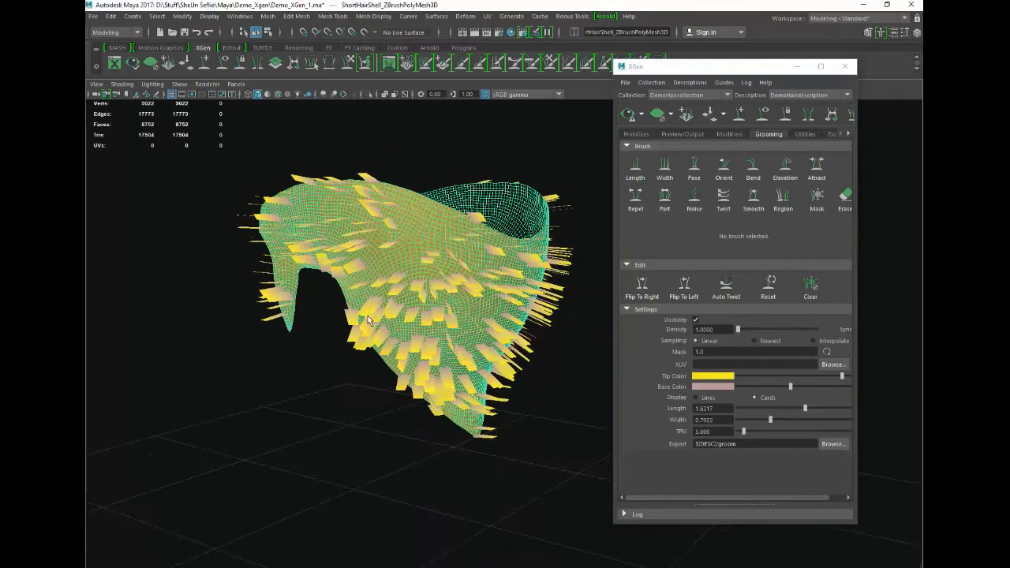
# Try a width of 1 for the grooming cards
pyautogui.scroll(3, 369, 319)
pyautogui.moveTo(716, 421); pyautogui.dragTo(670, 421)
pyautogui.write('1')
pyautogui.press('Return')
pyautogui.moveTo(356, 284)
pyautogui.keyDown('alt'); pyautogui.mouseDown()
pyautogui.moveTo(377, 278)
pyautogui.moveTo(373, 285)
pyautogui.mouseUp(); pyautogui.keyUp('alt')
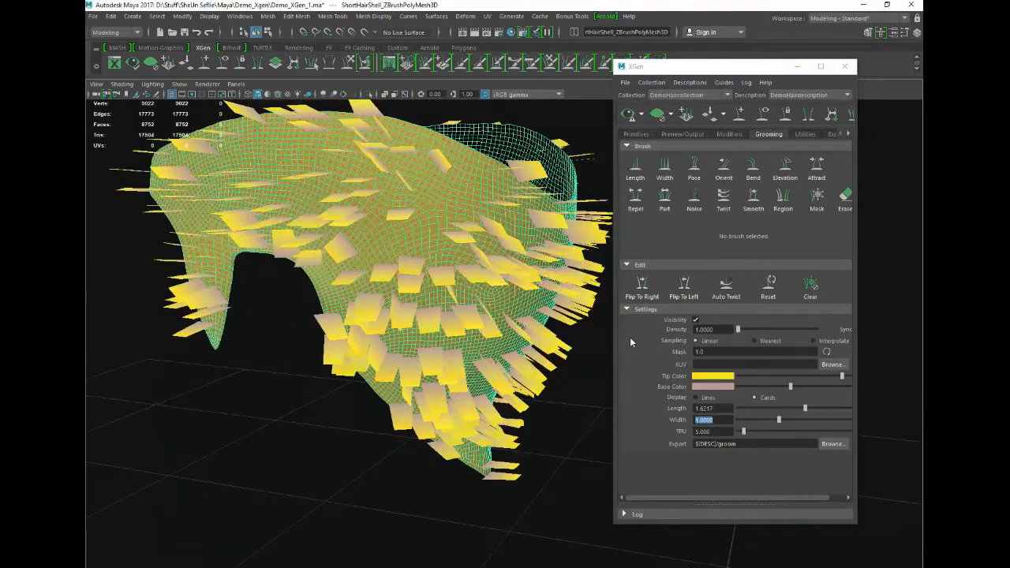
# Set the grooming cards' width to 0.5 and check them around the shell
pyautogui.moveTo(722, 422); pyautogui.dragTo(684, 424)
pyautogui.write('.5')
pyautogui.press('Return')
pyautogui.keyDown('alt'); pyautogui.moveTo(252, 356); pyautogui.dragTo(308, 298); pyautogui.keyUp('alt')
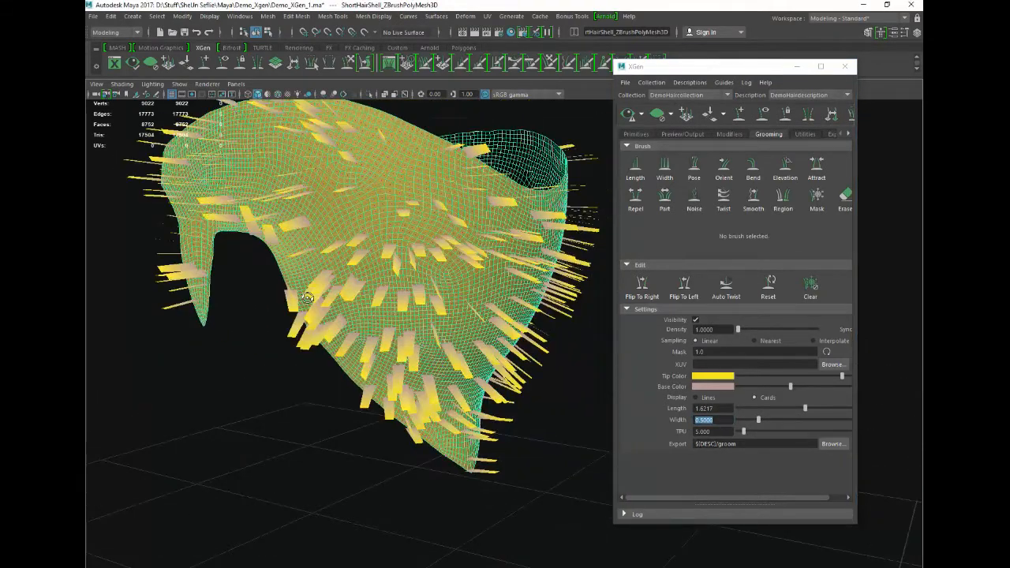
pyautogui.scroll(2, 443, 293)
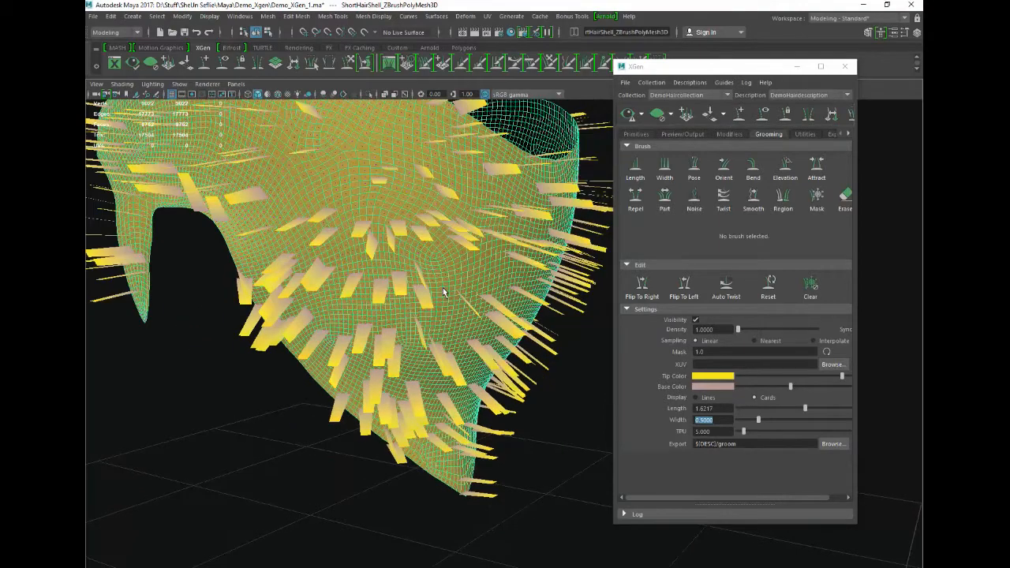
pyautogui.scroll(-2, 443, 293)
pyautogui.keyDown('alt'); pyautogui.moveTo(443, 292); pyautogui.dragTo(452, 323); pyautogui.keyUp('alt')
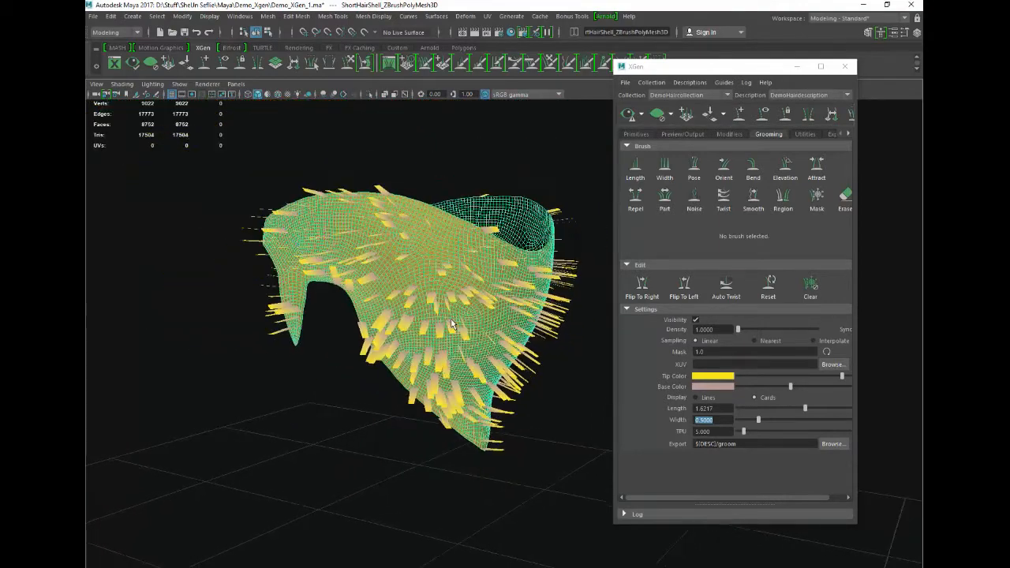
# Set the groom density to 5 and check the coverage around the shell
pyautogui.click(692, 329)
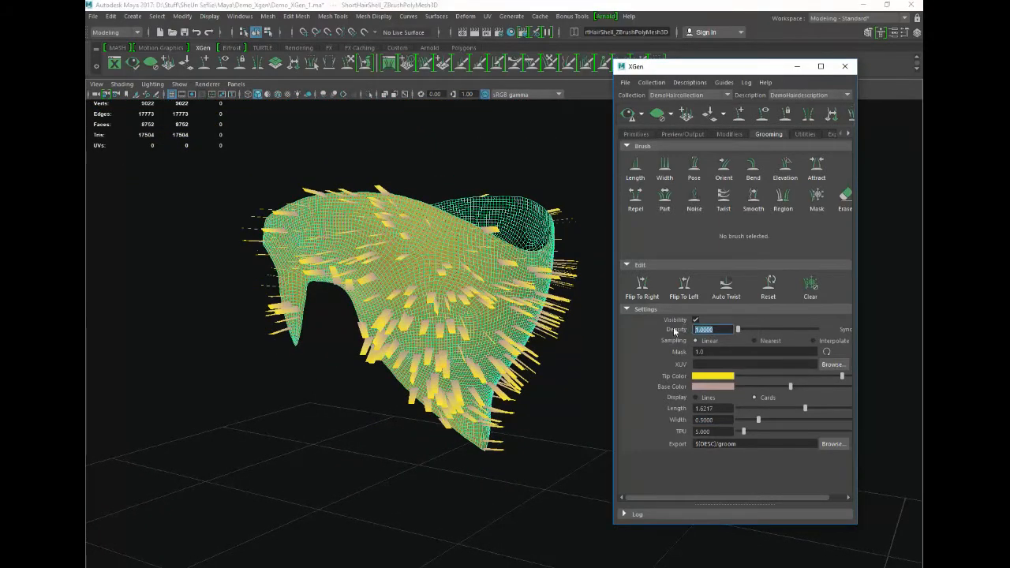
pyautogui.scroll(3, 517, 302)
pyautogui.write('5')
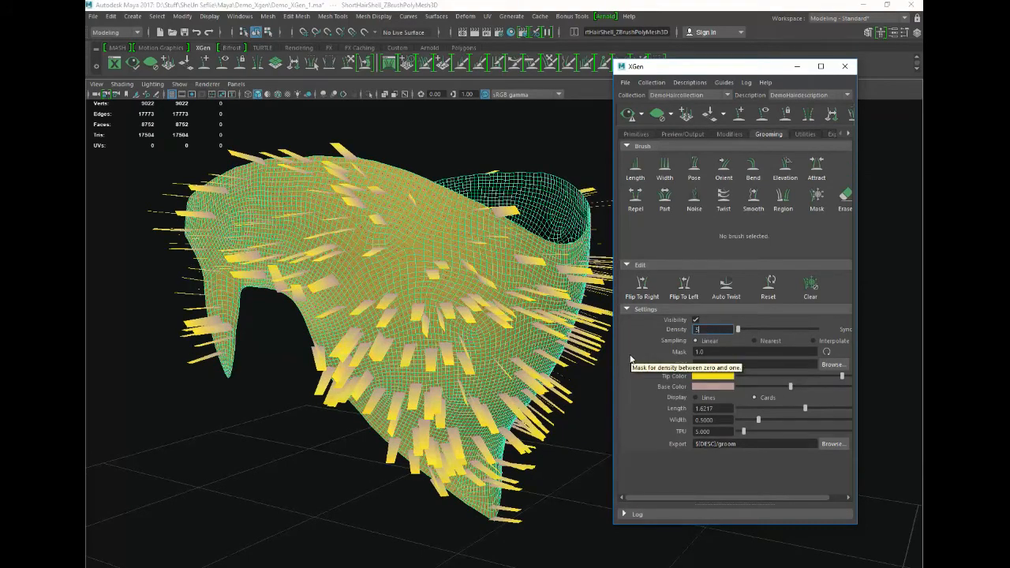
pyautogui.press('Return')
pyautogui.keyDown('alt'); pyautogui.moveTo(427, 328); pyautogui.dragTo(434, 303); pyautogui.keyUp('alt')
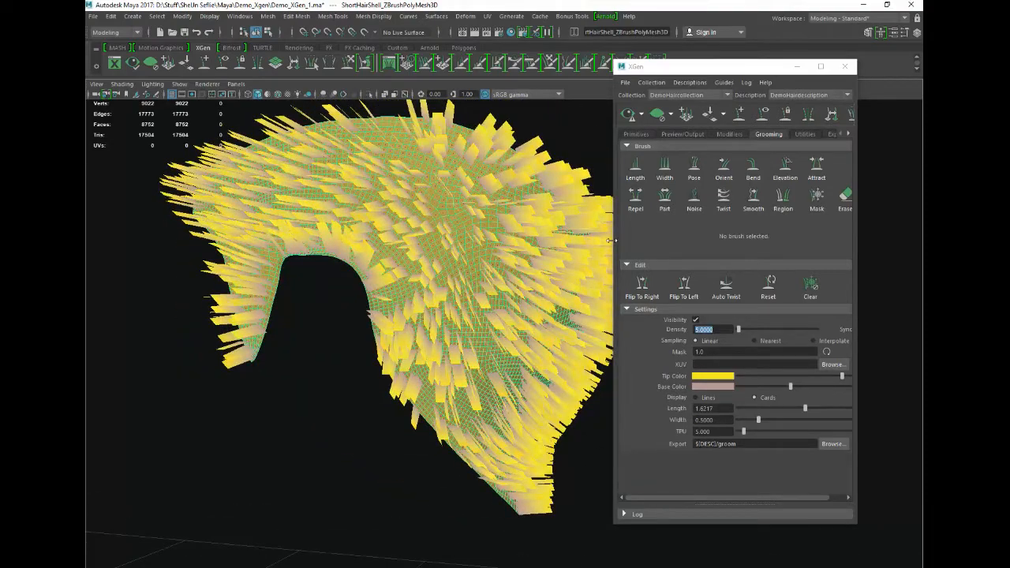
pyautogui.keyDown('alt'); pyautogui.moveTo(364, 254); pyautogui.dragTo(344, 254); pyautogui.keyUp('alt')
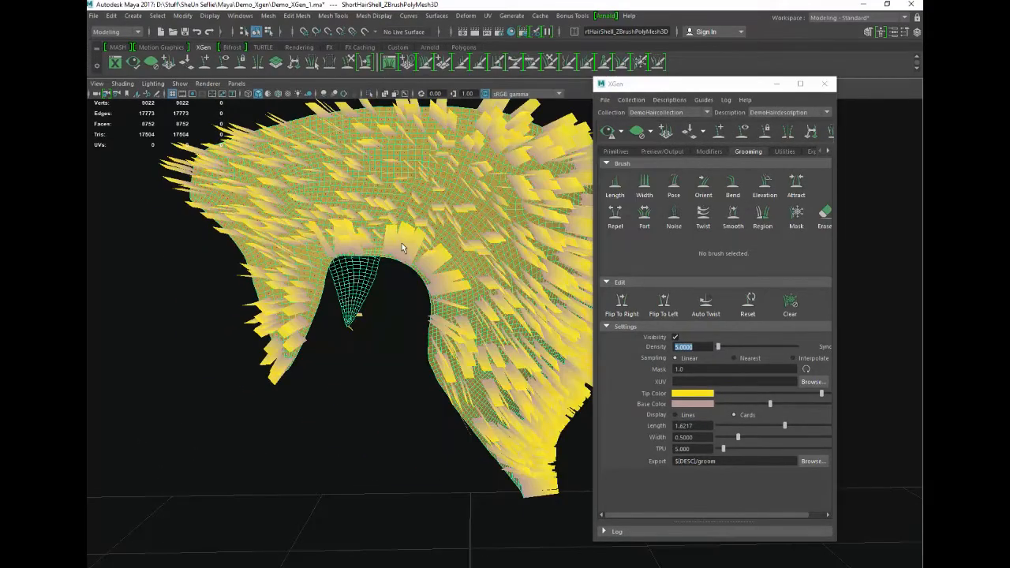
# Comb the grooming cards on the side of the shell from front to back with the Orient brush
pyautogui.click(702, 346)
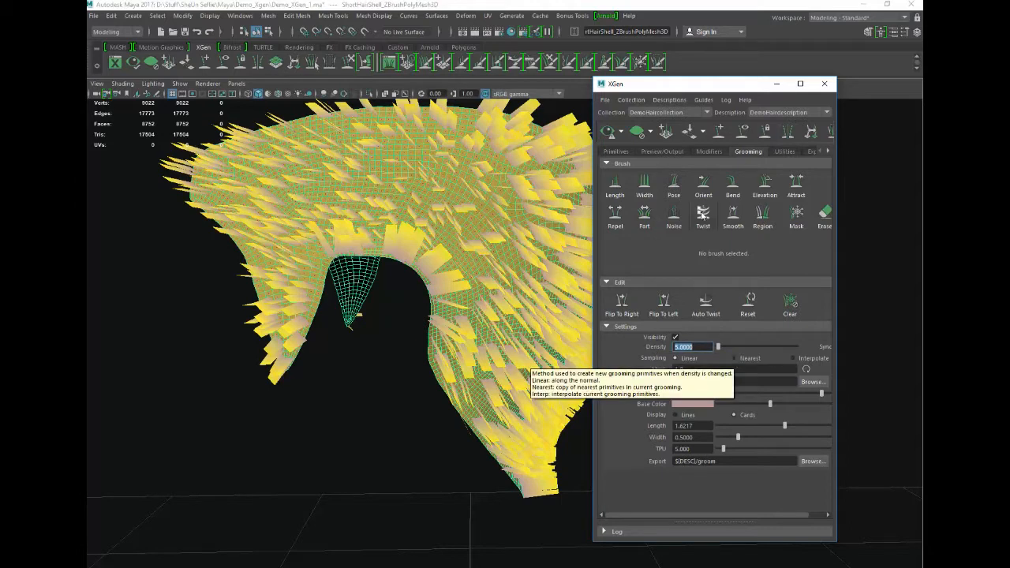
pyautogui.moveTo(257, 185)
pyautogui.mouseDown()
pyautogui.moveTo(376, 175)
pyautogui.moveTo(517, 224)
pyautogui.mouseUp()
pyautogui.moveTo(304, 188); pyautogui.dragTo(580, 290)
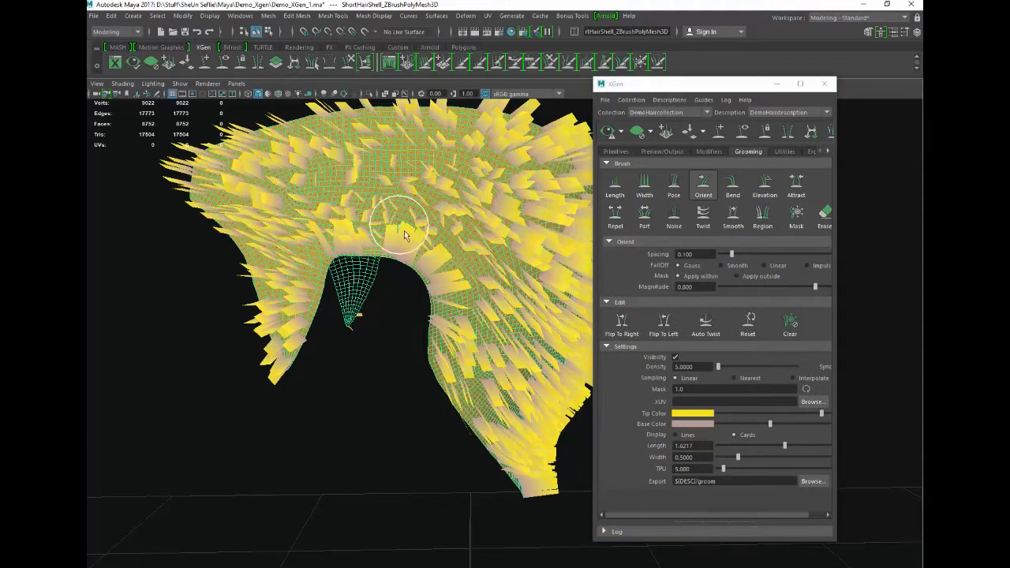
pyautogui.moveTo(262, 180)
pyautogui.mouseDown()
pyautogui.moveTo(537, 214)
pyautogui.moveTo(573, 292)
pyautogui.mouseUp()
pyautogui.moveTo(296, 181)
pyautogui.mouseDown()
pyautogui.moveTo(505, 213)
pyautogui.moveTo(569, 373)
pyautogui.mouseUp()
# Try a groom density of 6 and return it to 5
pyautogui.click(707, 366)
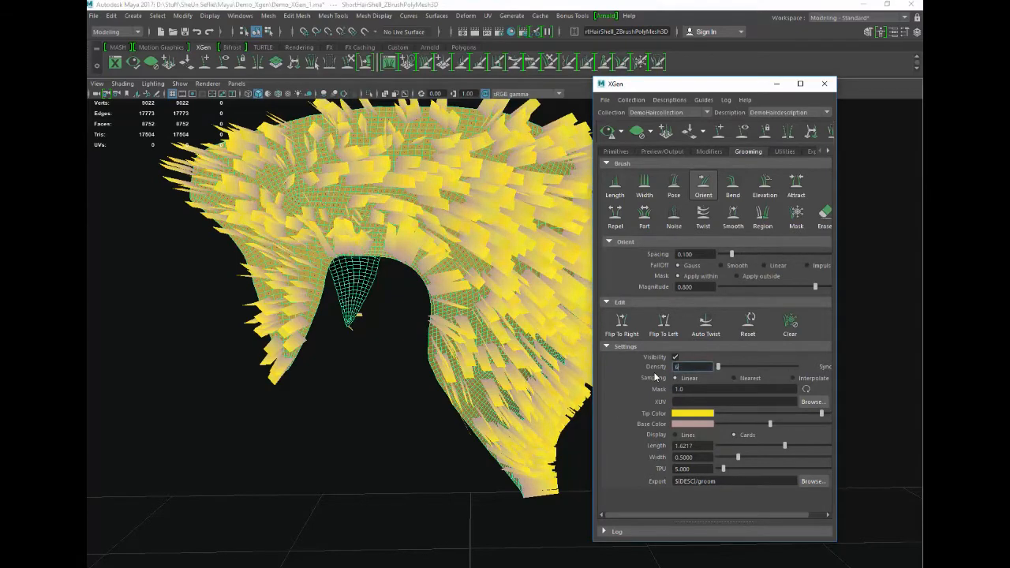
pyautogui.write('6')
pyautogui.press('Return')
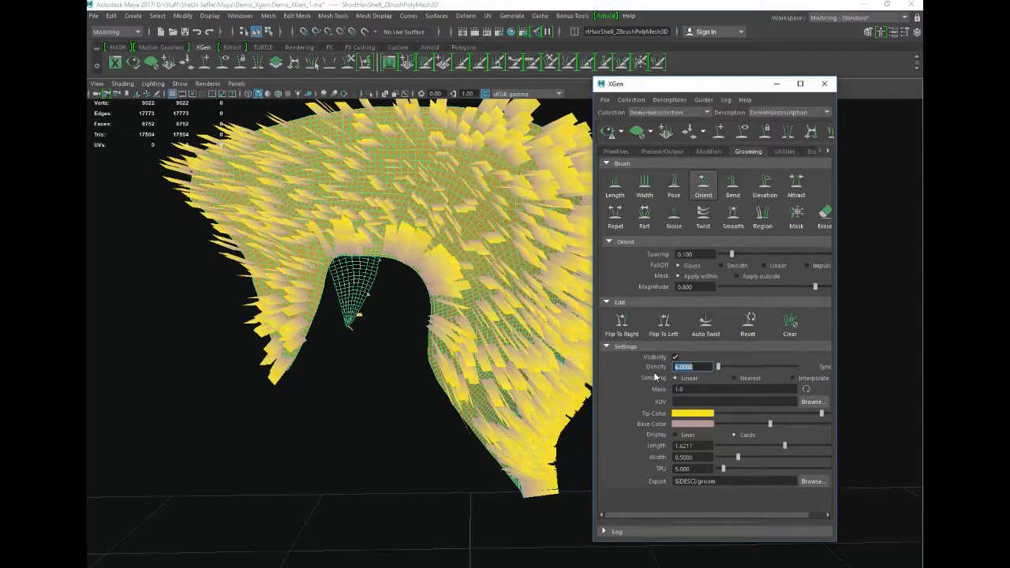
pyautogui.write('5')
pyautogui.press('Return')
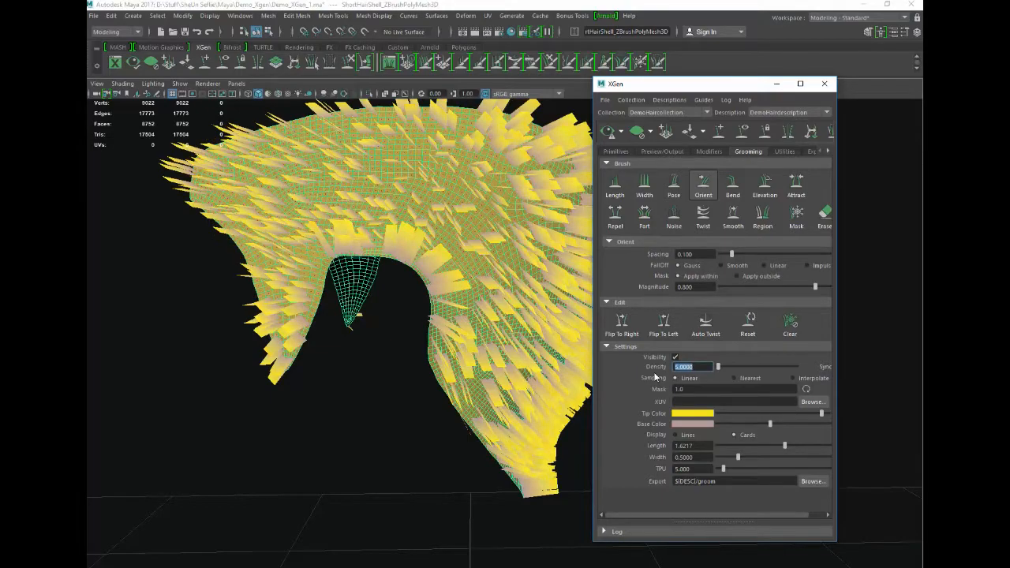
# Comb the cards on the head's left side from the forehead edge and temple back past the ear opening with the Orient brush
pyautogui.keyDown('alt'); pyautogui.moveTo(560, 323); pyautogui.dragTo(439, 271); pyautogui.keyUp('alt')
pyautogui.moveTo(687, 88); pyautogui.dragTo(741, 69)
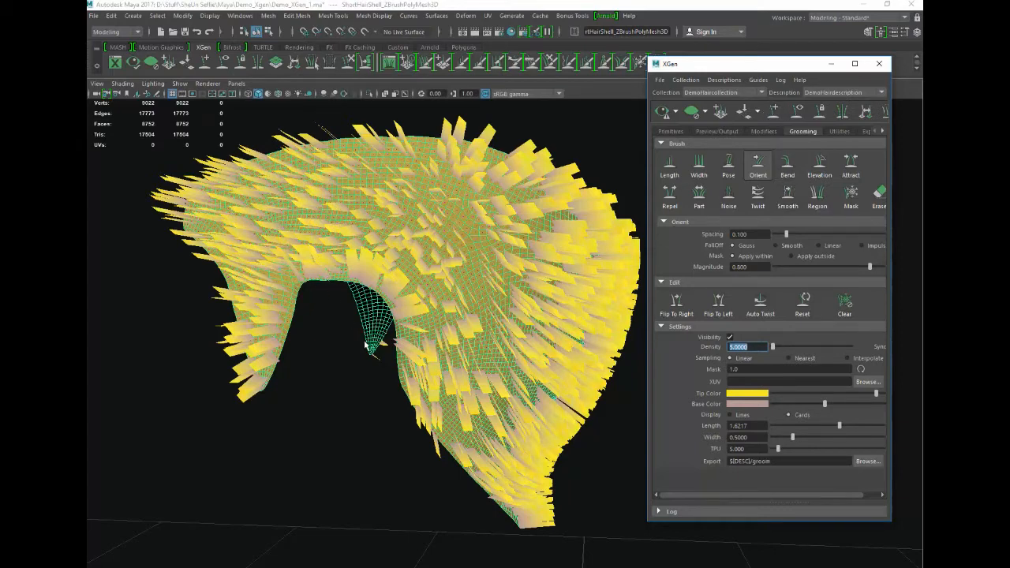
pyautogui.keyDown('alt'); pyautogui.moveTo(367, 347); pyautogui.dragTo(401, 305); pyautogui.keyUp('alt')
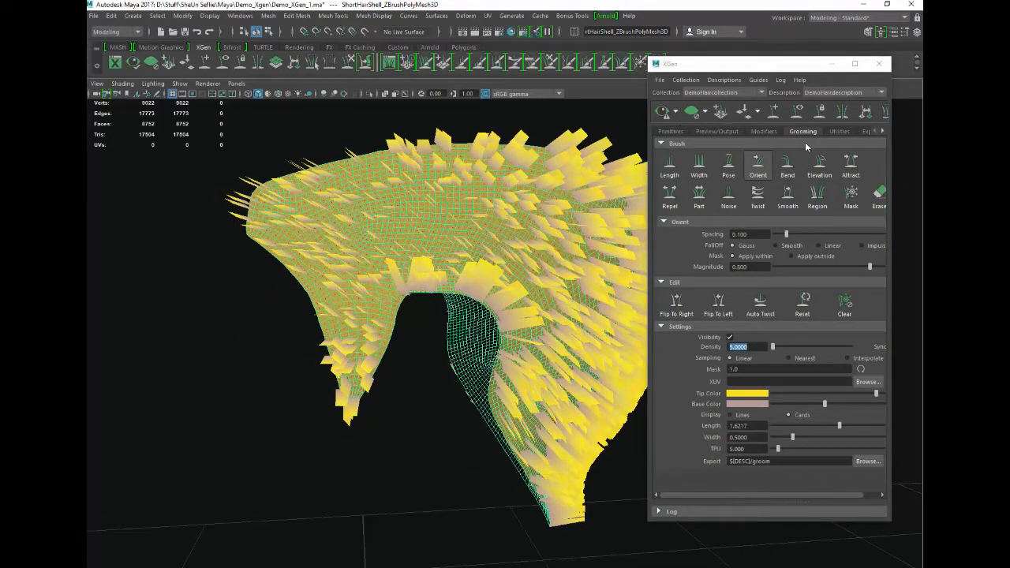
pyautogui.moveTo(281, 221)
pyautogui.mouseDown()
pyautogui.moveTo(430, 216)
pyautogui.moveTo(508, 237)
pyautogui.mouseUp()
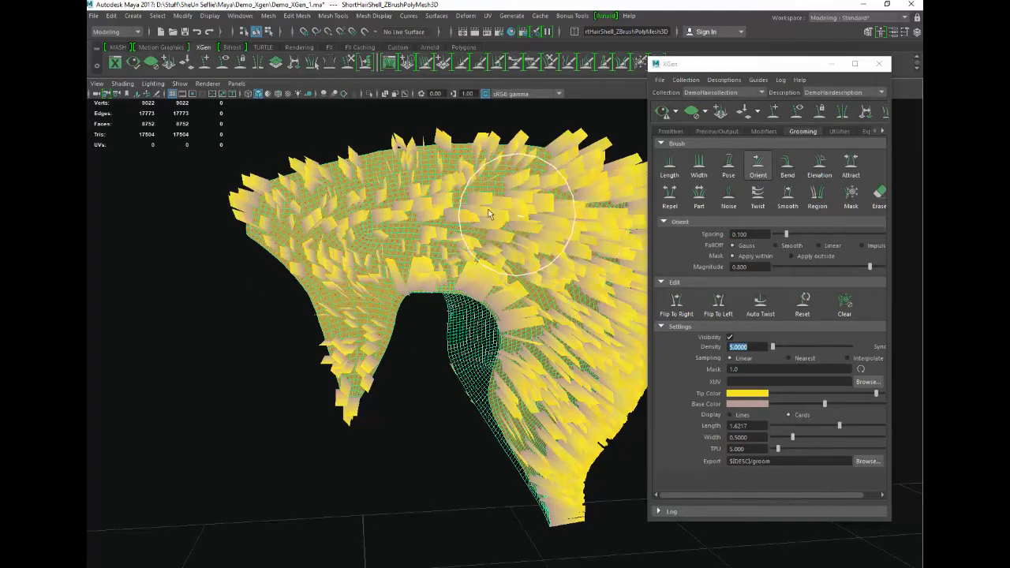
pyautogui.moveTo(286, 184)
pyautogui.mouseDown()
pyautogui.moveTo(450, 237)
pyautogui.moveTo(509, 229)
pyautogui.mouseUp()
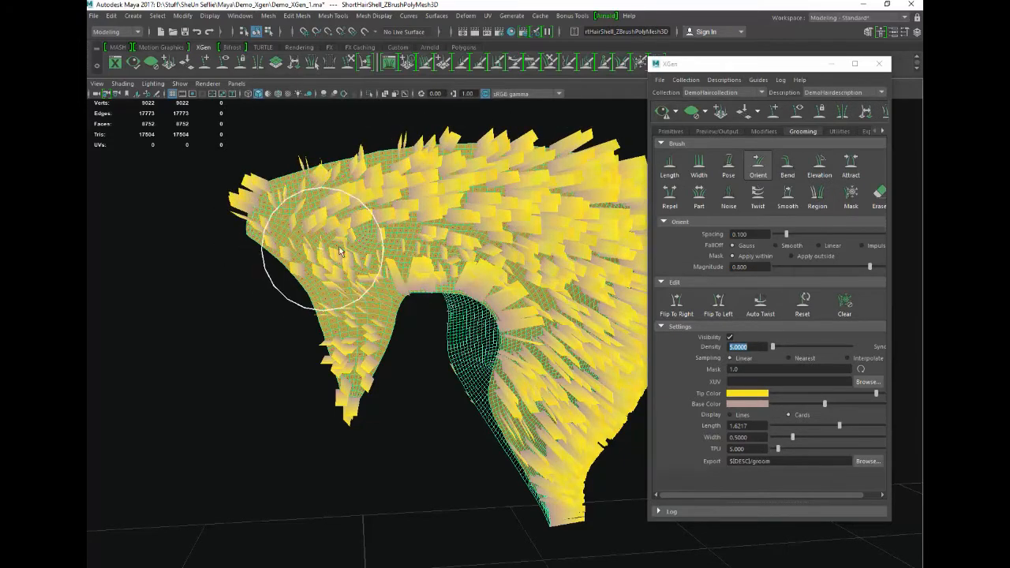
pyautogui.moveTo(320, 248); pyautogui.dragTo(613, 281)
pyautogui.moveTo(252, 213)
pyautogui.mouseDown()
pyautogui.moveTo(311, 196)
pyautogui.moveTo(480, 203)
pyautogui.mouseUp()
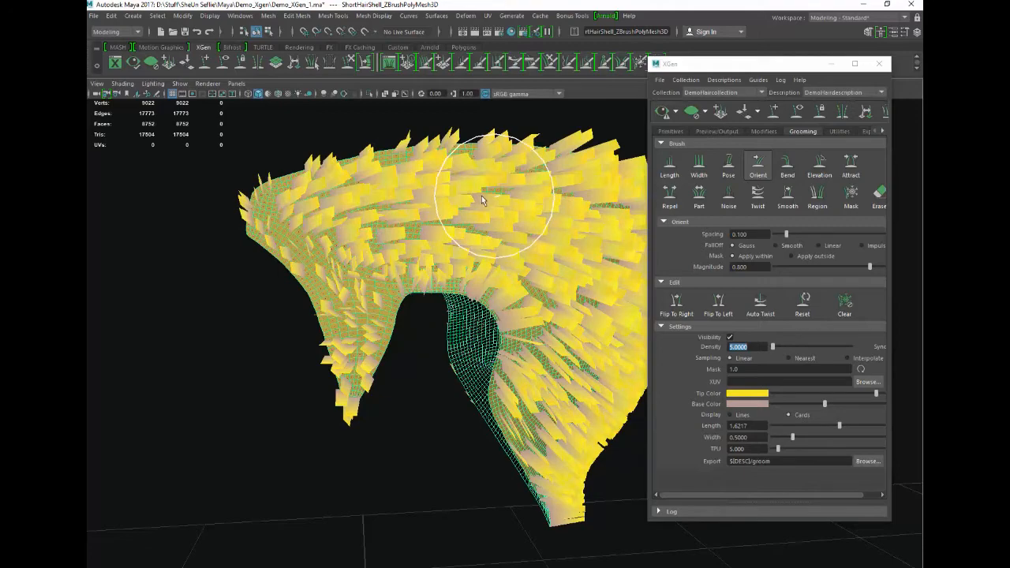
pyautogui.moveTo(253, 192)
pyautogui.mouseDown()
pyautogui.moveTo(381, 197)
pyautogui.moveTo(353, 197)
pyautogui.moveTo(444, 235)
pyautogui.mouseUp()
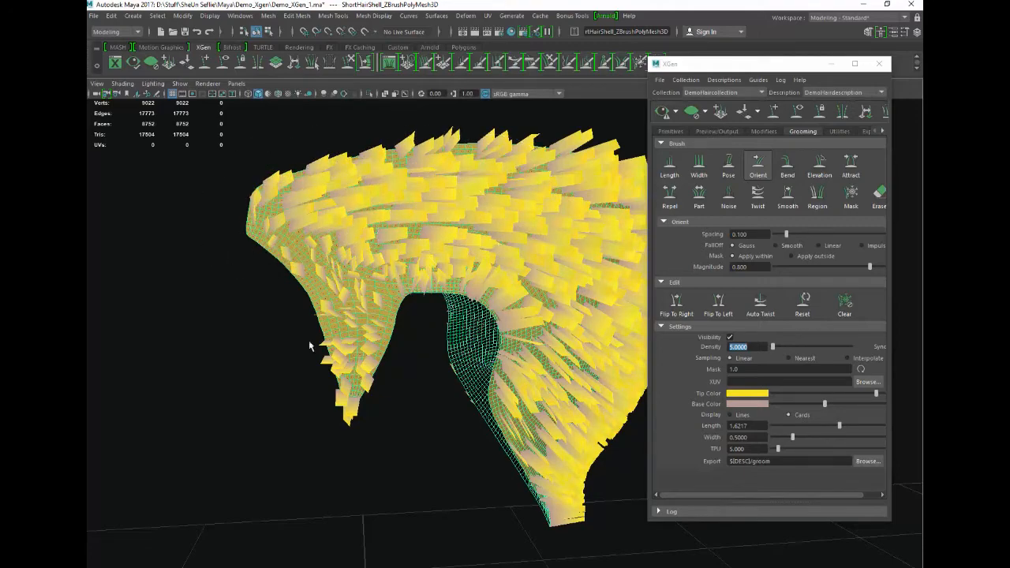
# Comb the left sideburn and front hairline cards backward, and sweep those above the ear down behind it
pyautogui.moveTo(425, 433)
pyautogui.keyDown('alt'); pyautogui.mouseDown()
pyautogui.moveTo(350, 417)
pyautogui.moveTo(437, 446)
pyautogui.moveTo(395, 525)
pyautogui.moveTo(446, 317)
pyautogui.mouseUp(); pyautogui.keyUp('alt')
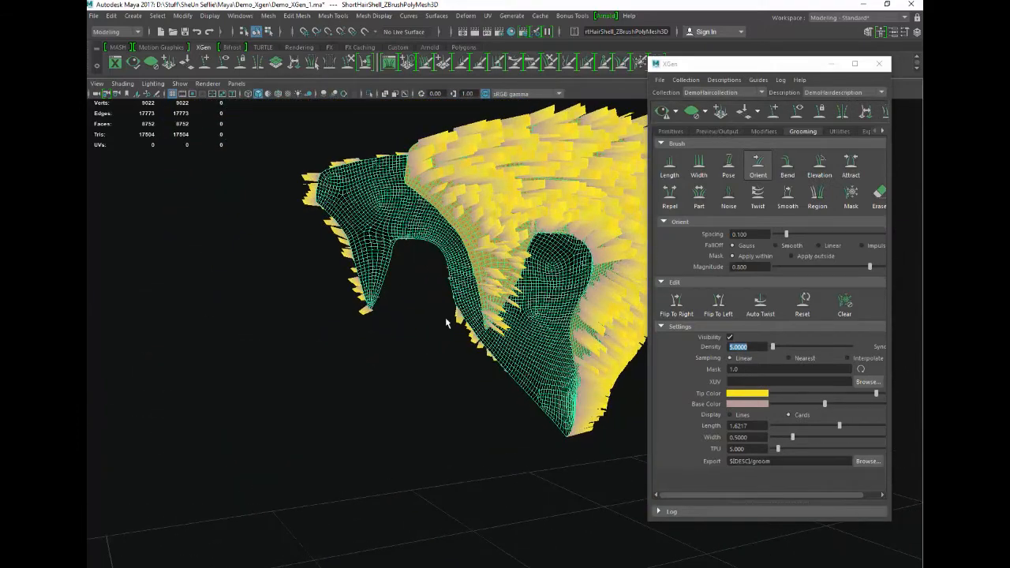
pyautogui.moveTo(472, 245)
pyautogui.mouseDown()
pyautogui.moveTo(505, 260)
pyautogui.moveTo(513, 284)
pyautogui.moveTo(497, 308)
pyautogui.moveTo(537, 337)
pyautogui.mouseUp()
pyautogui.moveTo(528, 392)
pyautogui.keyDown('alt'); pyautogui.mouseDown()
pyautogui.moveTo(494, 417)
pyautogui.moveTo(475, 390)
pyautogui.moveTo(392, 397)
pyautogui.mouseUp(); pyautogui.keyUp('alt')
pyautogui.scroll(3, 392, 397)
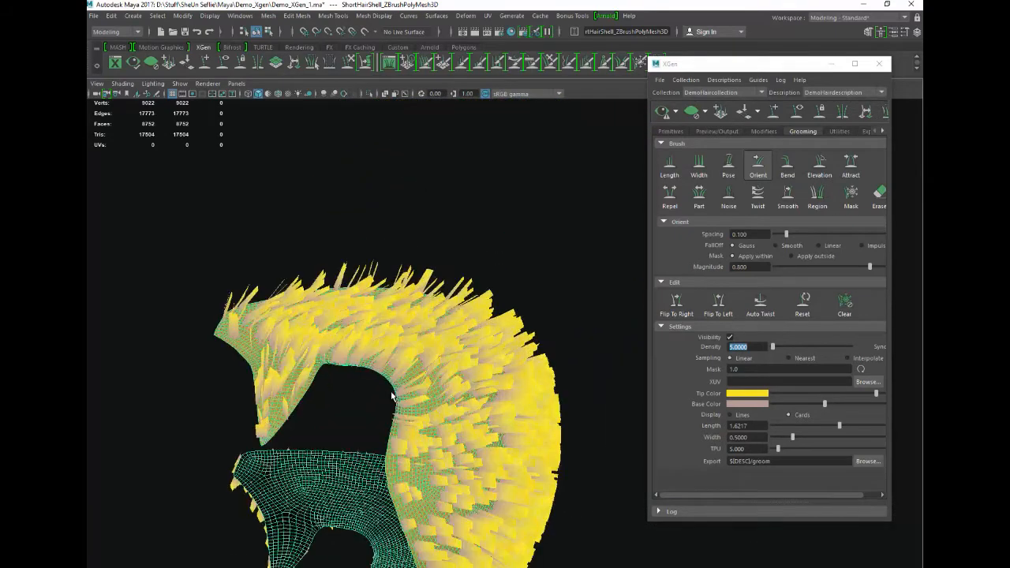
pyautogui.moveTo(236, 327)
pyautogui.mouseDown()
pyautogui.moveTo(293, 287)
pyautogui.moveTo(432, 292)
pyautogui.mouseUp()
pyautogui.moveTo(355, 340); pyautogui.dragTo(442, 394)
pyautogui.keyDown('alt'); pyautogui.moveTo(553, 177); pyautogui.dragTo(536, 143); pyautogui.keyUp('alt')
pyautogui.moveTo(354, 266)
pyautogui.mouseDown()
pyautogui.moveTo(488, 279)
pyautogui.moveTo(473, 316)
pyautogui.moveTo(531, 410)
pyautogui.moveTo(464, 408)
pyautogui.moveTo(407, 374)
pyautogui.moveTo(451, 489)
pyautogui.moveTo(424, 390)
pyautogui.moveTo(438, 461)
pyautogui.mouseUp()
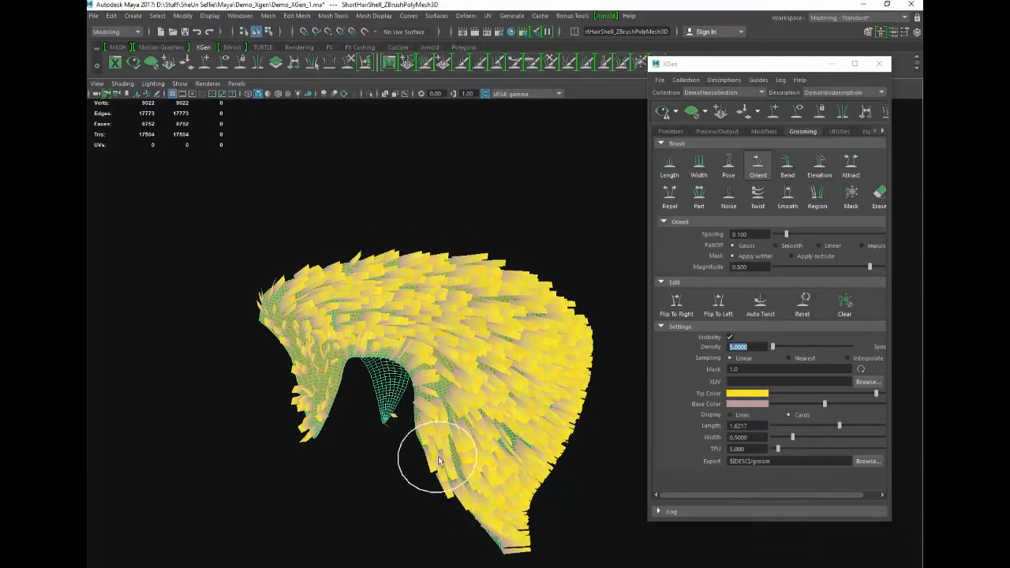
# Comb the cards behind the left ear opening from the upper side down toward the nape
pyautogui.moveTo(523, 476)
pyautogui.keyDown('alt'); pyautogui.mouseDown()
pyautogui.moveTo(434, 395)
pyautogui.moveTo(447, 398)
pyautogui.mouseUp(); pyautogui.keyUp('alt')
pyautogui.moveTo(439, 271); pyautogui.dragTo(482, 297)
pyautogui.moveTo(351, 207); pyautogui.dragTo(515, 317)
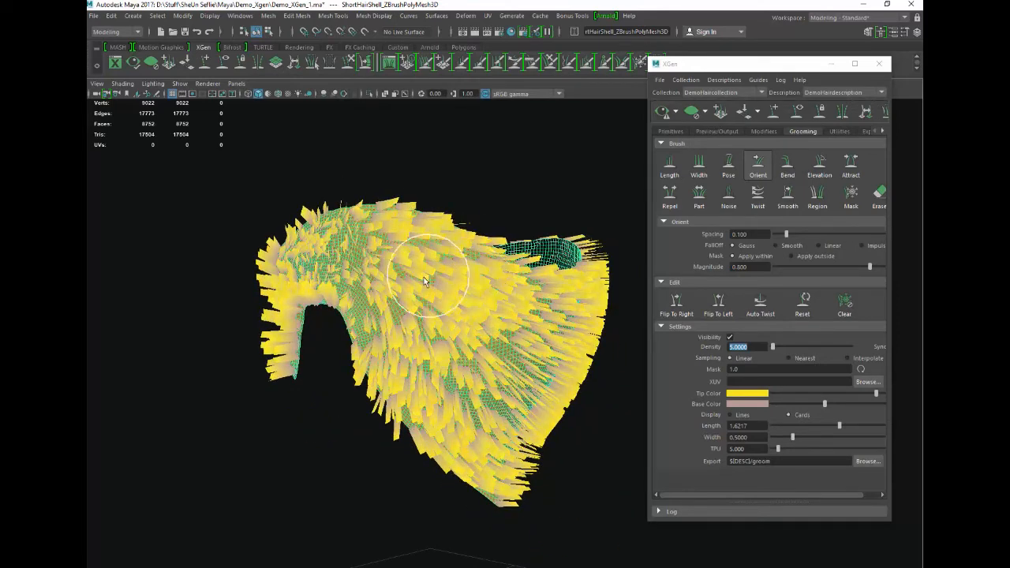
pyautogui.moveTo(428, 276); pyautogui.dragTo(507, 391)
pyautogui.moveTo(427, 333)
pyautogui.mouseDown()
pyautogui.moveTo(530, 497)
pyautogui.moveTo(367, 449)
pyautogui.moveTo(462, 405)
pyautogui.moveTo(483, 372)
pyautogui.moveTo(364, 377)
pyautogui.mouseUp()
# Comb the cards on the head's right side from the front hairline backward over the ear opening
pyautogui.moveTo(544, 227); pyautogui.dragTo(431, 215)
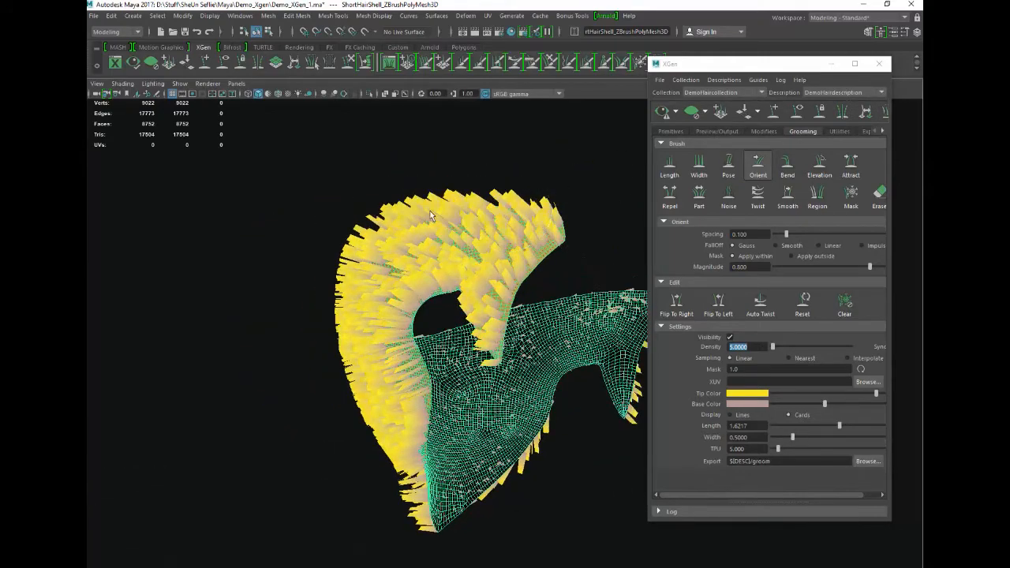
pyautogui.moveTo(521, 246)
pyautogui.mouseDown()
pyautogui.moveTo(472, 234)
pyautogui.moveTo(399, 240)
pyautogui.mouseUp()
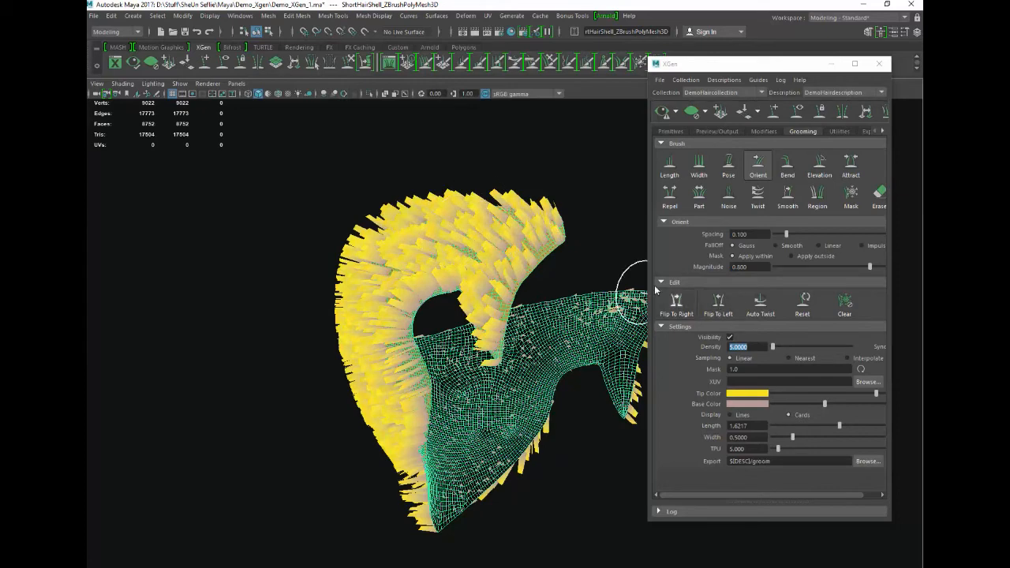
pyautogui.moveTo(486, 254)
pyautogui.mouseDown()
pyautogui.moveTo(523, 260)
pyautogui.moveTo(425, 276)
pyautogui.moveTo(346, 307)
pyautogui.mouseUp()
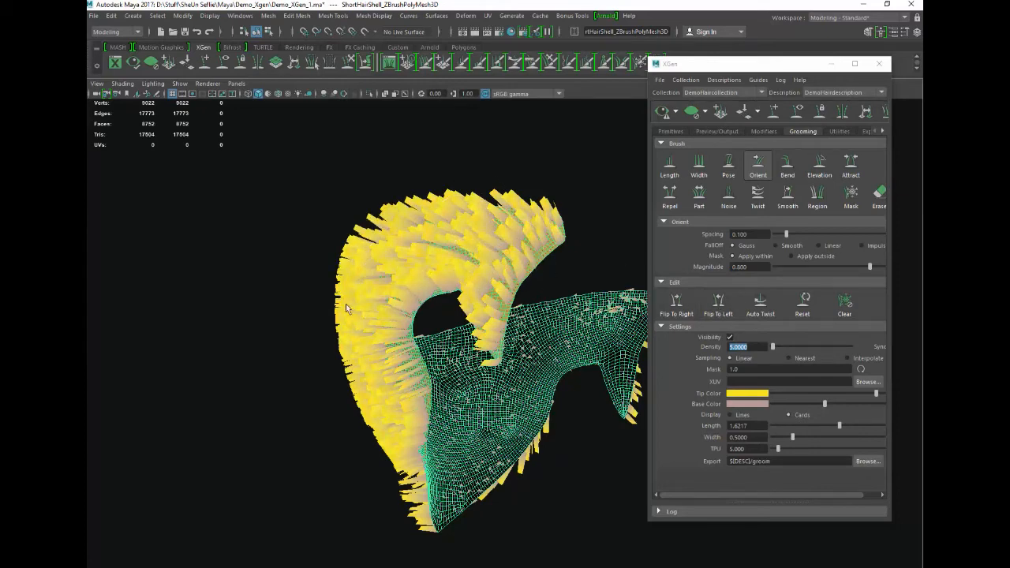
pyautogui.moveTo(527, 254)
pyautogui.mouseDown()
pyautogui.moveTo(435, 282)
pyautogui.moveTo(392, 317)
pyautogui.mouseUp()
# Comb the remaining right-side cards back from the temple and sideburn across the upper side and behind the ear
pyautogui.moveTo(384, 271)
pyautogui.keyDown('alt'); pyautogui.mouseDown()
pyautogui.moveTo(379, 292)
pyautogui.moveTo(478, 281)
pyautogui.moveTo(462, 304)
pyautogui.mouseUp(); pyautogui.keyUp('alt')
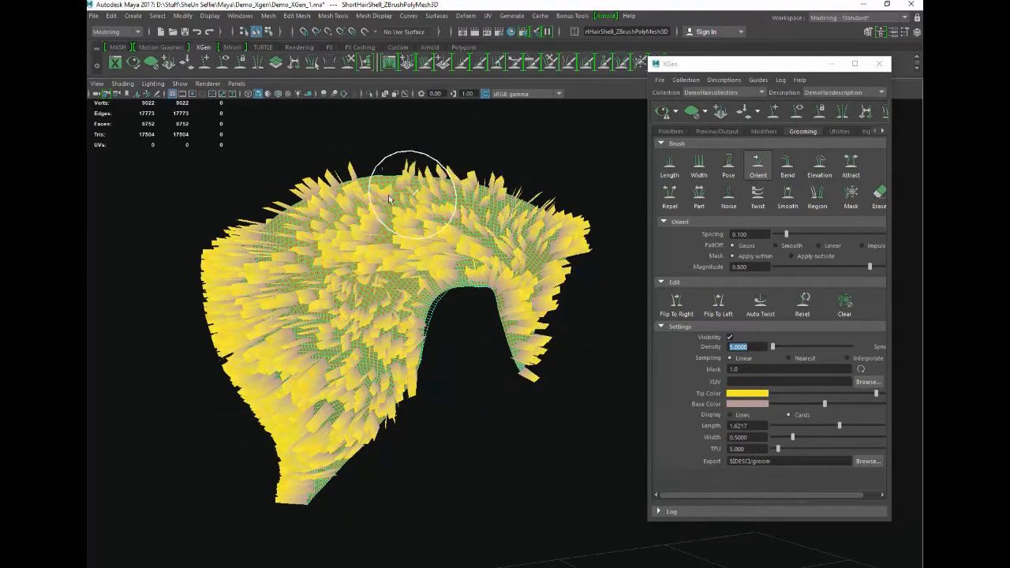
pyautogui.moveTo(389, 199); pyautogui.dragTo(272, 215)
pyautogui.moveTo(361, 219); pyautogui.dragTo(272, 270)
pyautogui.moveTo(378, 307); pyautogui.dragTo(333, 355)
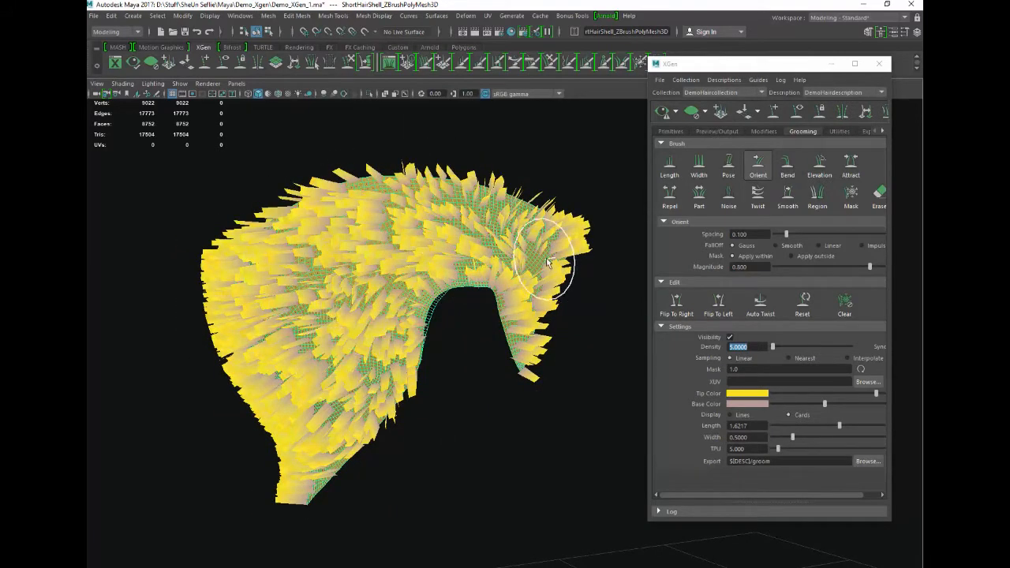
pyautogui.moveTo(547, 263); pyautogui.dragTo(450, 228)
pyautogui.moveTo(536, 217)
pyautogui.mouseDown()
pyautogui.moveTo(480, 187)
pyautogui.moveTo(379, 193)
pyautogui.moveTo(339, 212)
pyautogui.mouseUp()
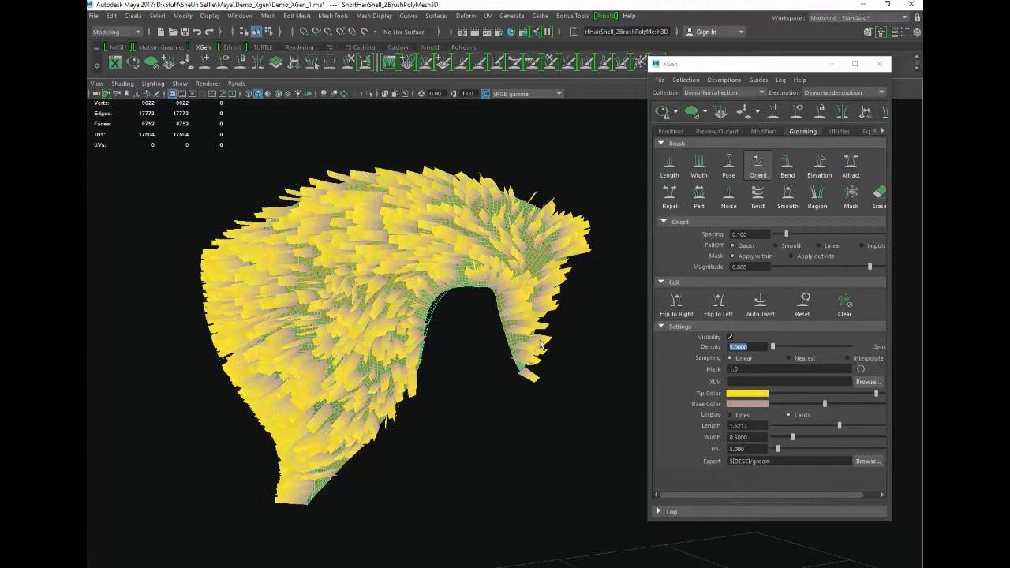
pyautogui.moveTo(554, 307)
pyautogui.mouseDown()
pyautogui.moveTo(438, 309)
pyautogui.moveTo(495, 290)
pyautogui.moveTo(498, 337)
pyautogui.mouseUp()
pyautogui.moveTo(489, 295); pyautogui.dragTo(541, 218)
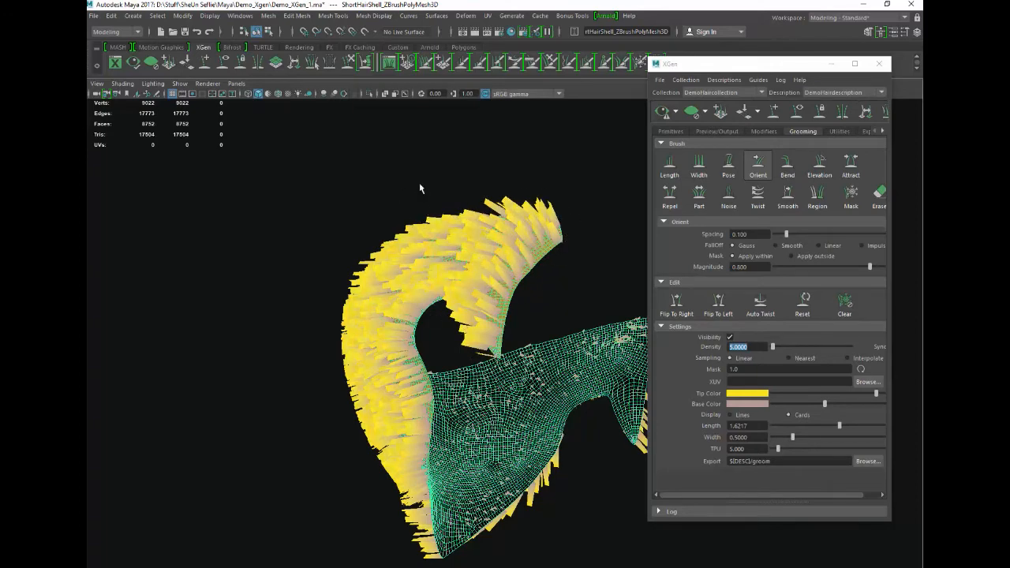
# Comb the cards along the right front hairline backward and check them from around the shell
pyautogui.moveTo(429, 184)
pyautogui.keyDown('alt'); pyautogui.mouseDown()
pyautogui.moveTo(416, 181)
pyautogui.moveTo(416, 196)
pyautogui.mouseUp(); pyautogui.keyUp('alt')
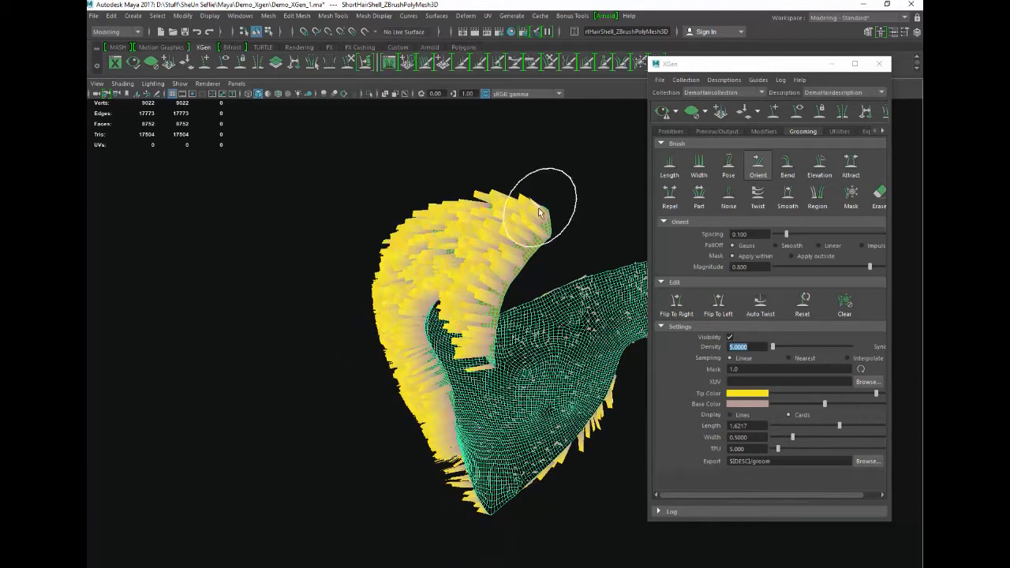
pyautogui.moveTo(502, 207)
pyautogui.mouseDown()
pyautogui.moveTo(474, 209)
pyautogui.moveTo(453, 233)
pyautogui.mouseUp()
pyautogui.keyDown('alt'); pyautogui.moveTo(459, 184); pyautogui.dragTo(490, 150); pyautogui.keyUp('alt')
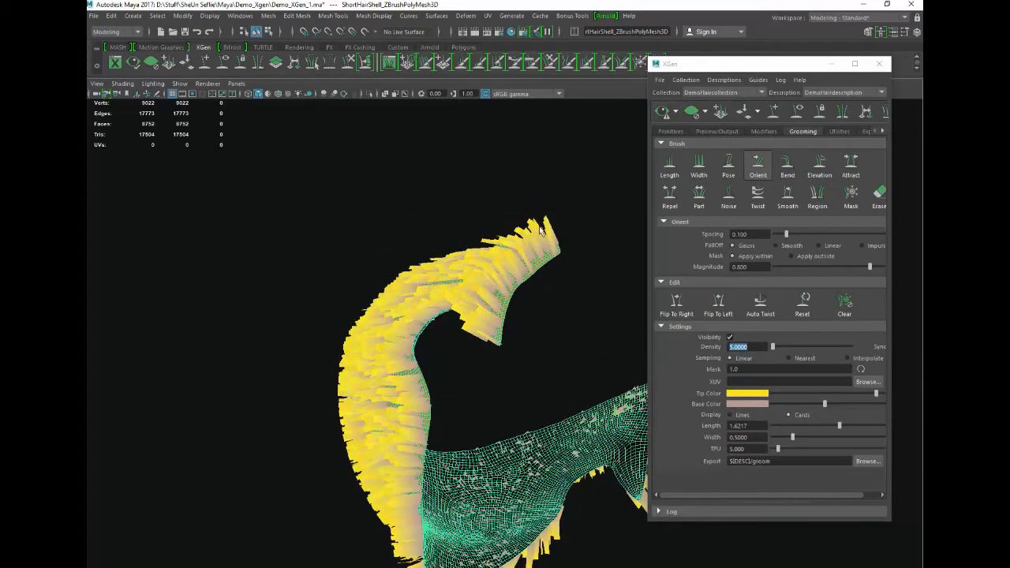
pyautogui.keyDown('alt'); pyautogui.moveTo(560, 187); pyautogui.dragTo(558, 216, button='right'); pyautogui.keyUp('alt')
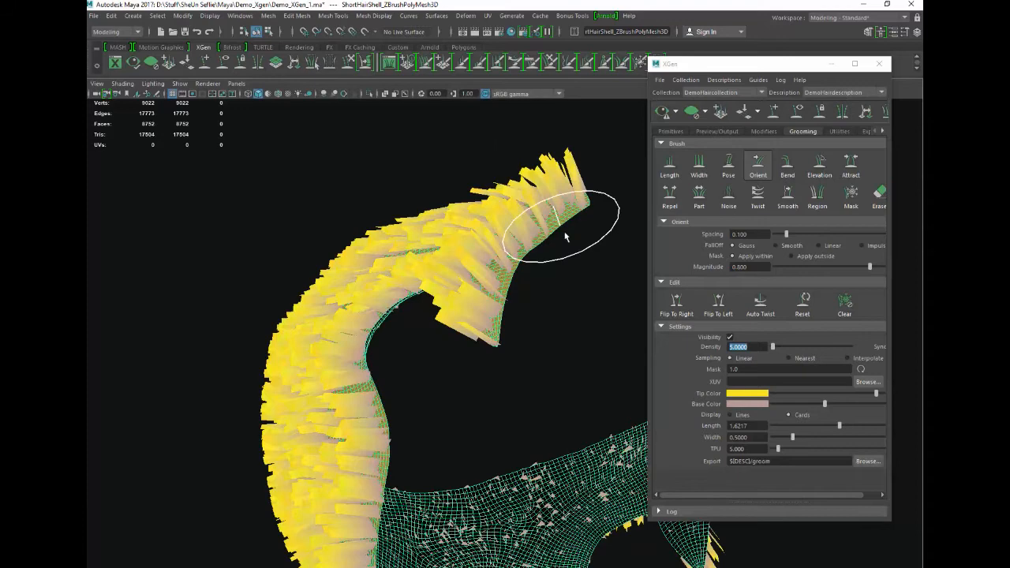
pyautogui.keyDown('alt'); pyautogui.moveTo(582, 268); pyautogui.dragTo(563, 294, button='middle'); pyautogui.keyUp('alt')
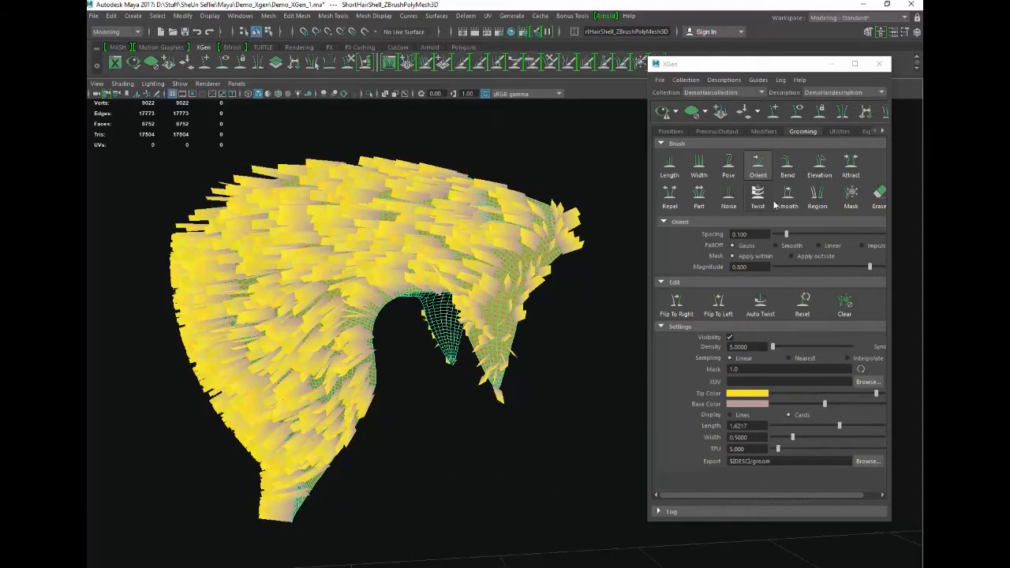
# Smooth the cards on the right temple, sideburn and front hairline with the Smooth brush
pyautogui.click(786, 195)
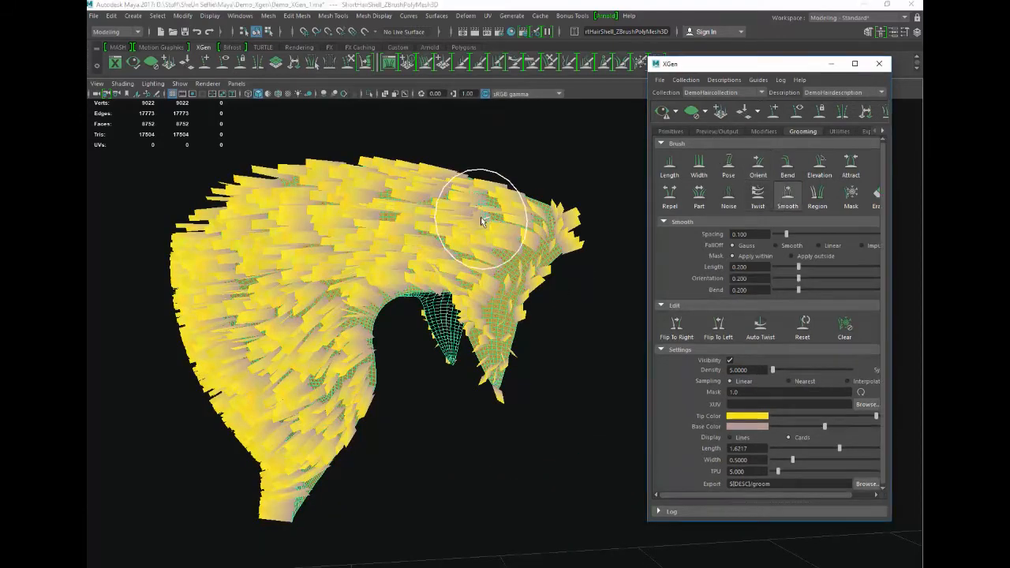
pyautogui.moveTo(479, 209)
pyautogui.mouseDown()
pyautogui.moveTo(445, 229)
pyautogui.moveTo(480, 287)
pyautogui.moveTo(439, 266)
pyautogui.moveTo(497, 256)
pyautogui.moveTo(487, 198)
pyautogui.moveTo(480, 237)
pyautogui.moveTo(518, 358)
pyautogui.moveTo(507, 293)
pyautogui.moveTo(547, 284)
pyautogui.moveTo(502, 278)
pyautogui.moveTo(489, 316)
pyautogui.moveTo(501, 332)
pyautogui.mouseUp()
pyautogui.moveTo(550, 246)
pyautogui.mouseDown()
pyautogui.moveTo(547, 221)
pyautogui.moveTo(557, 224)
pyautogui.moveTo(558, 240)
pyautogui.moveTo(537, 241)
pyautogui.moveTo(534, 226)
pyautogui.moveTo(559, 213)
pyautogui.mouseUp()
pyautogui.keyDown('alt'); pyautogui.moveTo(499, 381); pyautogui.dragTo(531, 403); pyautogui.keyUp('alt')
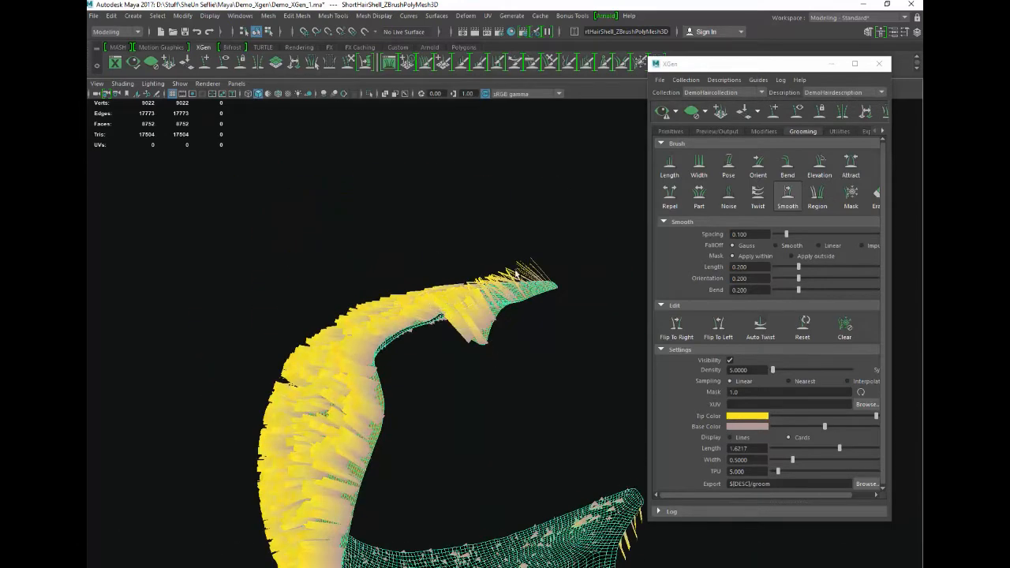
pyautogui.moveTo(393, 205)
pyautogui.keyDown('alt'); pyautogui.mouseDown()
pyautogui.moveTo(433, 387)
pyautogui.moveTo(361, 287)
pyautogui.moveTo(429, 245)
pyautogui.moveTo(334, 327)
pyautogui.moveTo(398, 328)
pyautogui.moveTo(408, 291)
pyautogui.moveTo(371, 399)
pyautogui.mouseUp(); pyautogui.keyUp('alt')
# Comb the cards on the left rear of the shell diagonally down to the nape with the Orient brush
pyautogui.click(758, 175)
pyautogui.moveTo(360, 208); pyautogui.dragTo(436, 340)
pyautogui.moveTo(377, 229); pyautogui.dragTo(440, 346)
pyautogui.moveTo(289, 181); pyautogui.dragTo(406, 325)
pyautogui.moveTo(287, 231); pyautogui.dragTo(407, 401)
pyautogui.moveTo(325, 303); pyautogui.dragTo(471, 487)
pyautogui.keyDown('alt'); pyautogui.moveTo(484, 451); pyautogui.dragTo(498, 431); pyautogui.keyUp('alt')
pyautogui.moveTo(354, 213)
pyautogui.mouseDown()
pyautogui.moveTo(413, 325)
pyautogui.moveTo(452, 373)
pyautogui.mouseUp()
pyautogui.moveTo(355, 168); pyautogui.dragTo(437, 306)
pyautogui.moveTo(347, 224)
pyautogui.mouseDown()
pyautogui.moveTo(430, 361)
pyautogui.moveTo(465, 380)
pyautogui.mouseUp()
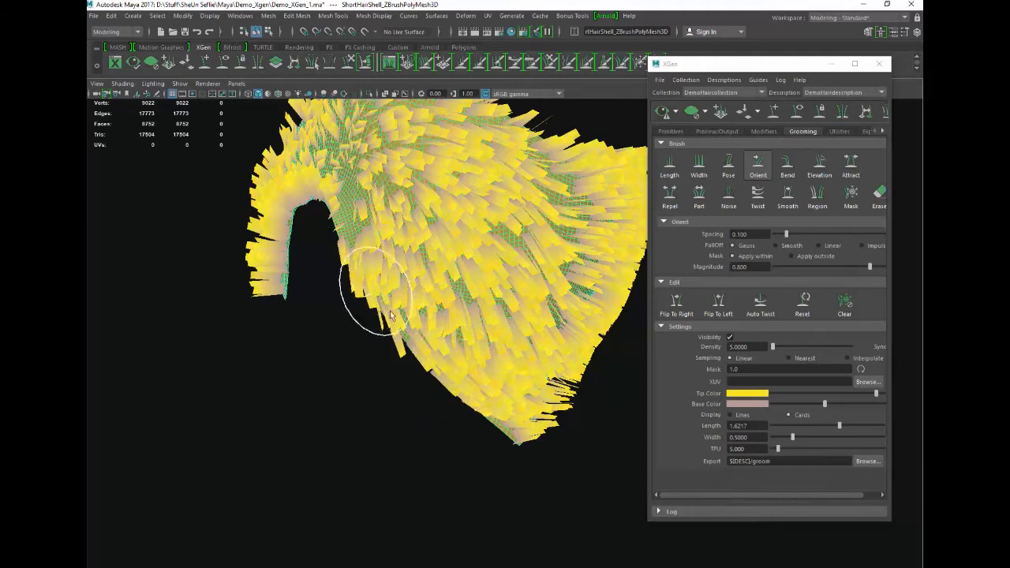
pyautogui.moveTo(383, 307); pyautogui.dragTo(516, 435)
pyautogui.moveTo(369, 152); pyautogui.dragTo(435, 258)
pyautogui.moveTo(382, 204)
pyautogui.mouseDown()
pyautogui.moveTo(546, 424)
pyautogui.moveTo(424, 450)
pyautogui.mouseUp()
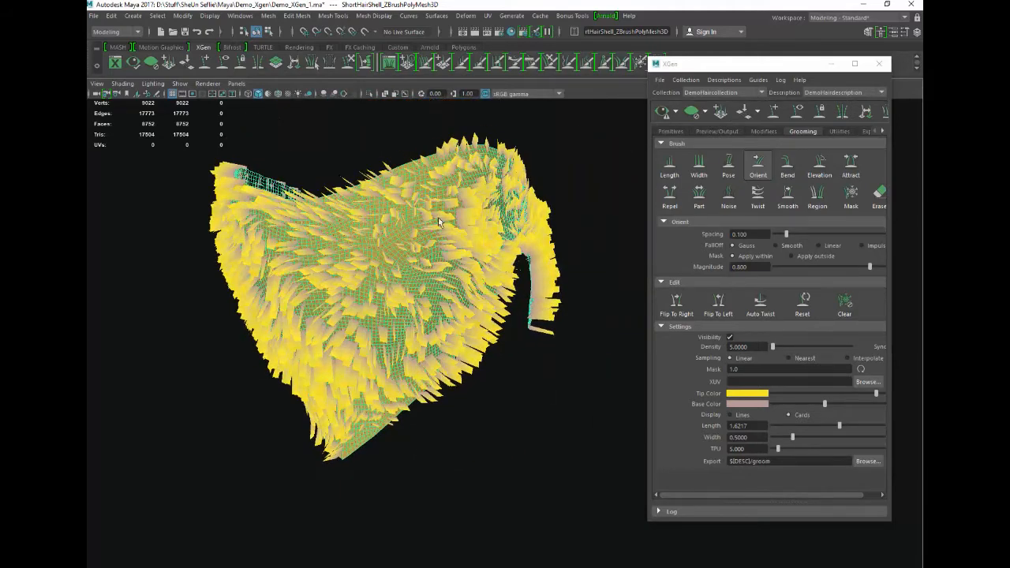
# Comb the cards on the right rear of the shell from the upper back down toward the nape
pyautogui.moveTo(436, 213); pyautogui.dragTo(403, 352)
pyautogui.moveTo(428, 281)
pyautogui.mouseDown()
pyautogui.moveTo(406, 355)
pyautogui.moveTo(328, 482)
pyautogui.mouseUp()
pyautogui.moveTo(430, 187); pyautogui.dragTo(387, 351)
pyautogui.moveTo(395, 195); pyautogui.dragTo(363, 273)
pyautogui.moveTo(382, 216); pyautogui.dragTo(355, 304)
pyautogui.moveTo(356, 241)
pyautogui.mouseDown()
pyautogui.moveTo(319, 332)
pyautogui.moveTo(341, 380)
pyautogui.mouseUp()
pyautogui.moveTo(460, 180)
pyautogui.mouseDown()
pyautogui.moveTo(448, 257)
pyautogui.moveTo(348, 466)
pyautogui.mouseUp()
# Comb the cards above and behind the right ear opening down along the shell's lower edge
pyautogui.keyDown('alt'); pyautogui.moveTo(425, 490); pyautogui.dragTo(376, 480); pyautogui.keyUp('alt')
pyautogui.moveTo(451, 299); pyautogui.dragTo(401, 381)
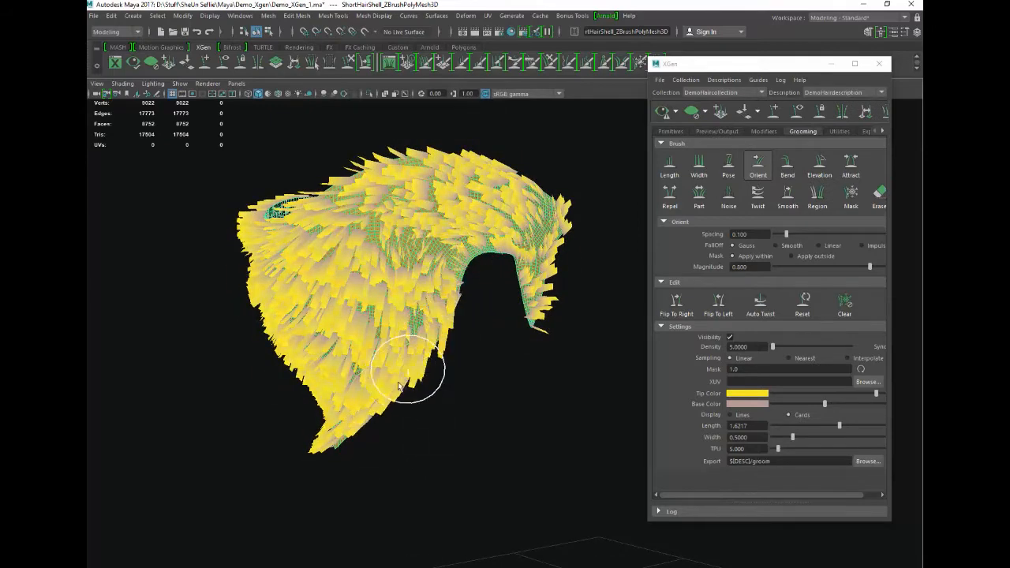
pyautogui.moveTo(489, 242); pyautogui.dragTo(417, 331)
pyautogui.moveTo(471, 261); pyautogui.dragTo(405, 375)
pyautogui.moveTo(444, 322)
pyautogui.mouseDown()
pyautogui.moveTo(313, 484)
pyautogui.moveTo(350, 473)
pyautogui.moveTo(343, 482)
pyautogui.mouseUp()
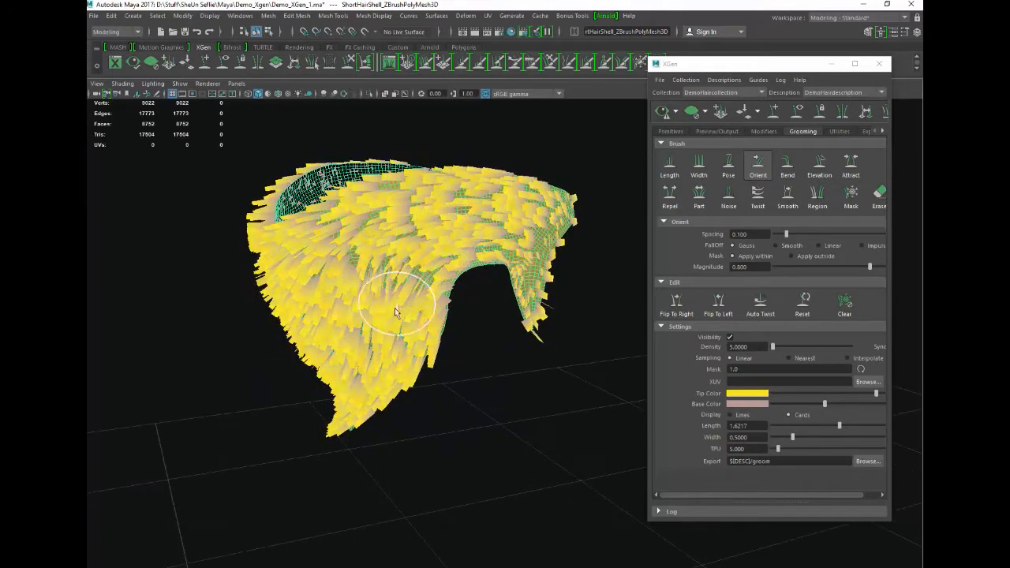
pyautogui.moveTo(366, 316)
pyautogui.mouseDown()
pyautogui.moveTo(347, 253)
pyautogui.moveTo(443, 272)
pyautogui.moveTo(402, 426)
pyautogui.mouseUp()
# Inspect the direction of the combed cards from the front, above and both sides of the shell
pyautogui.keyDown('alt'); pyautogui.moveTo(465, 491); pyautogui.dragTo(368, 474); pyautogui.keyUp('alt')
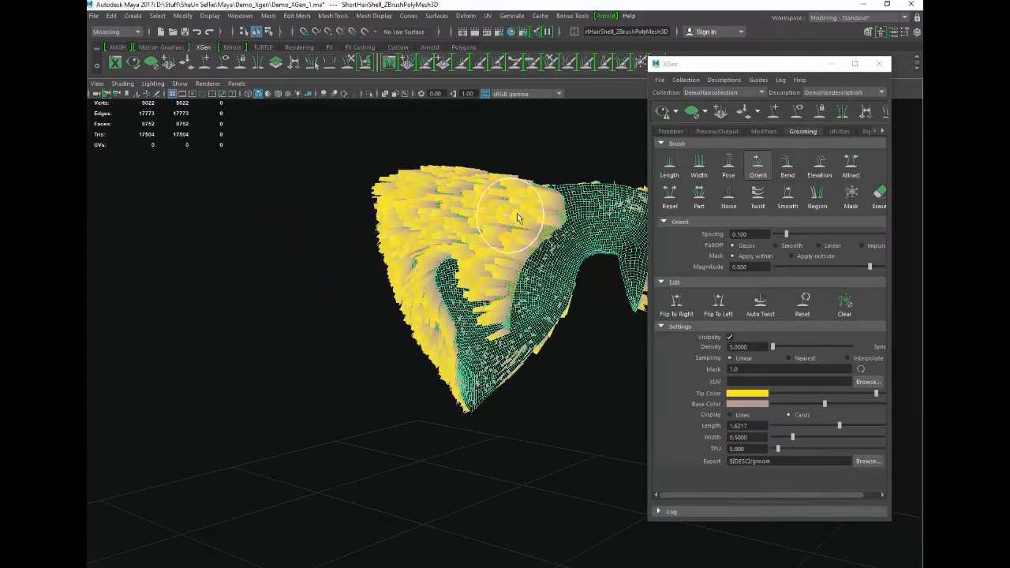
pyautogui.keyDown('alt'); pyautogui.moveTo(298, 390); pyautogui.dragTo(304, 331); pyautogui.keyUp('alt')
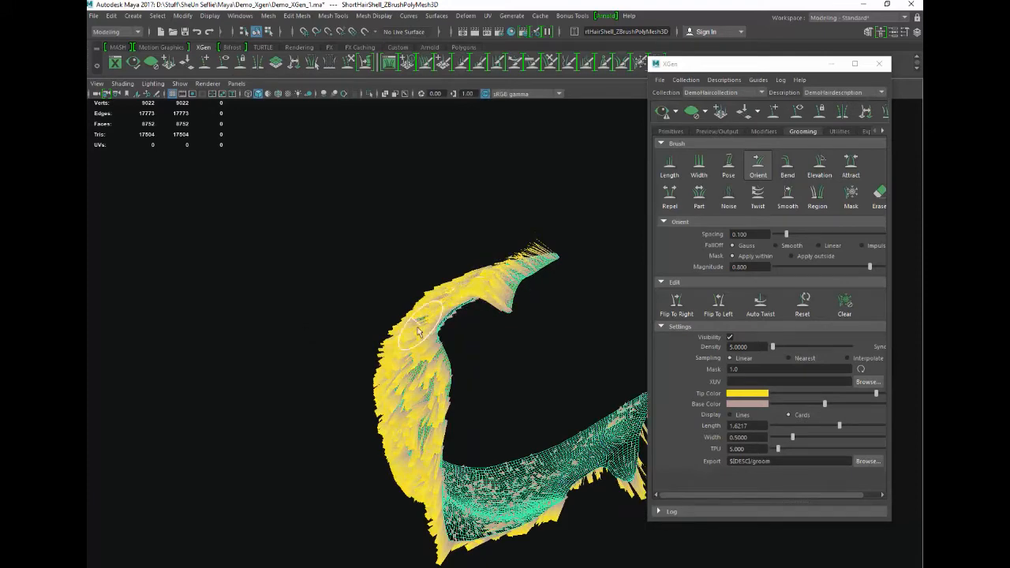
pyautogui.moveTo(420, 319)
pyautogui.keyDown('alt'); pyautogui.mouseDown()
pyautogui.moveTo(390, 329)
pyautogui.moveTo(392, 345)
pyautogui.moveTo(505, 386)
pyautogui.moveTo(385, 310)
pyautogui.moveTo(393, 354)
pyautogui.moveTo(392, 333)
pyautogui.mouseUp(); pyautogui.keyUp('alt')
pyautogui.scroll(-3, 395, 331)
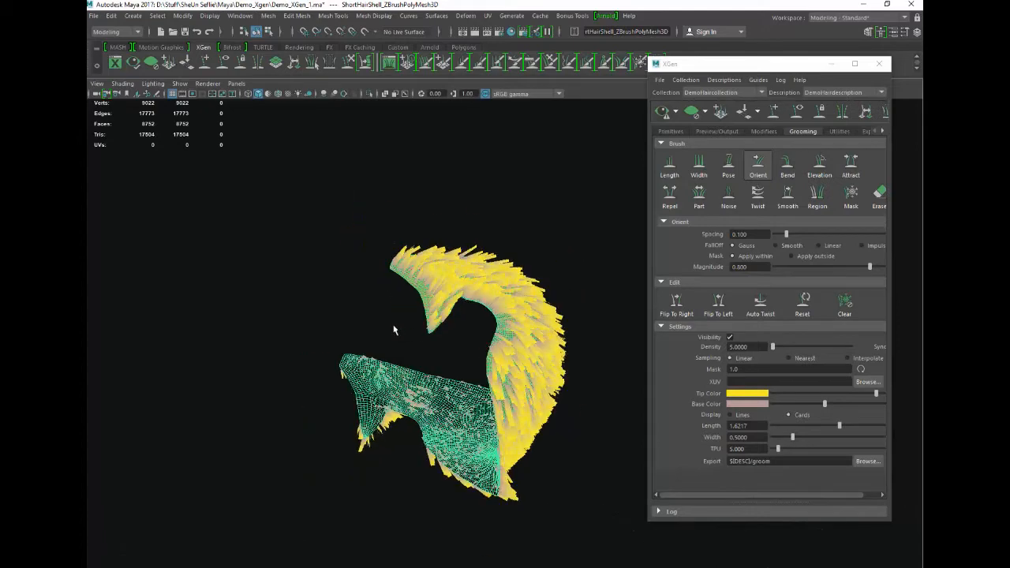
pyautogui.scroll(5, 396, 329)
pyautogui.moveTo(392, 239); pyautogui.dragTo(350, 179)
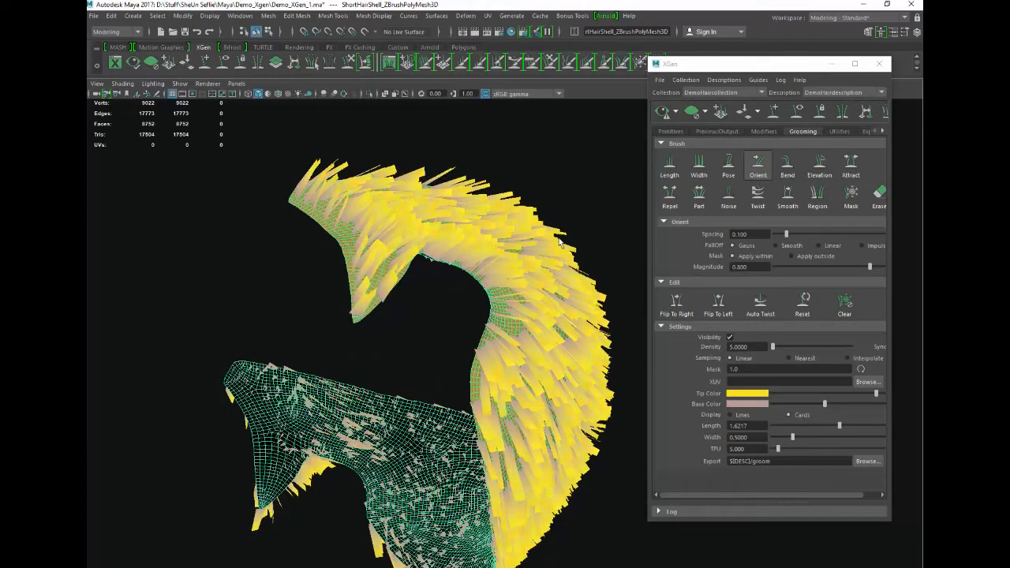
pyautogui.moveTo(521, 259)
pyautogui.keyDown('alt'); pyautogui.mouseDown()
pyautogui.moveTo(482, 280)
pyautogui.moveTo(473, 272)
pyautogui.moveTo(480, 266)
pyautogui.moveTo(406, 182)
pyautogui.moveTo(420, 139)
pyautogui.mouseUp(); pyautogui.keyUp('alt')
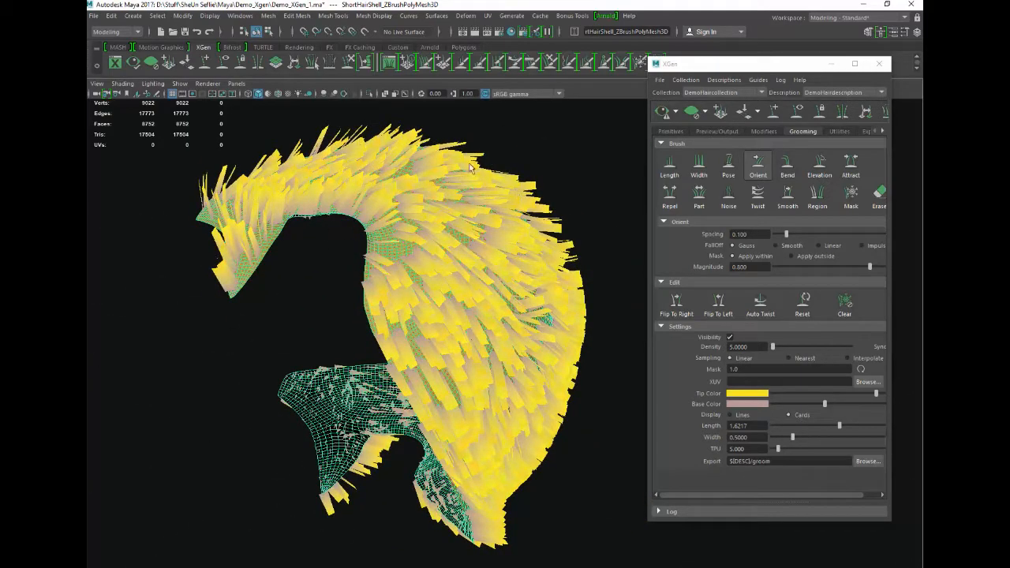
# Comb the cards on the shell's upper back and around the ear opening backward and down with the Orient brush
pyautogui.moveTo(473, 344)
pyautogui.keyDown('alt'); pyautogui.mouseDown()
pyautogui.moveTo(410, 343)
pyautogui.moveTo(412, 399)
pyautogui.moveTo(480, 354)
pyautogui.mouseUp(); pyautogui.keyUp('alt')
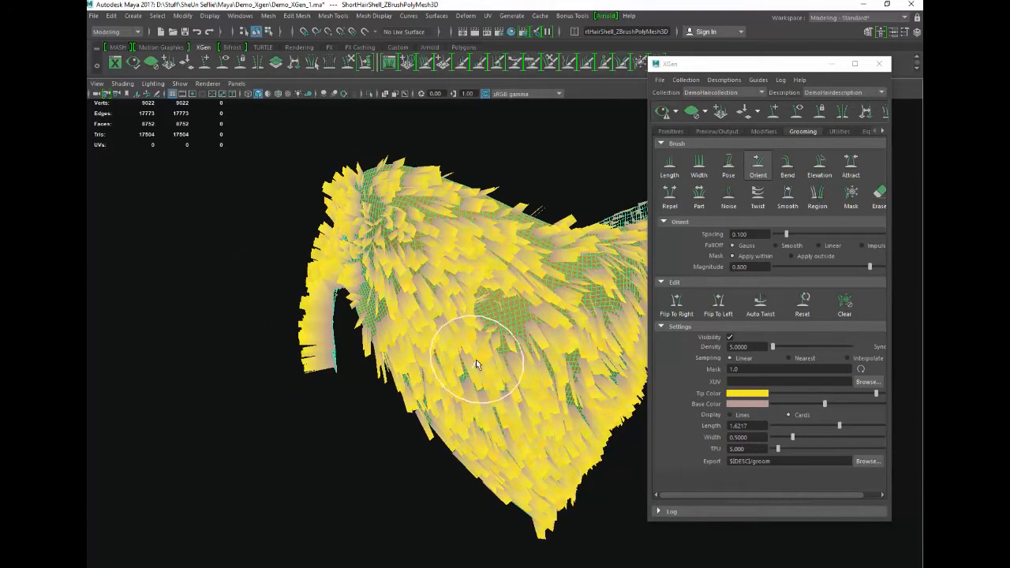
pyautogui.moveTo(491, 300); pyautogui.dragTo(534, 362)
pyautogui.moveTo(397, 209)
pyautogui.mouseDown()
pyautogui.moveTo(448, 198)
pyautogui.moveTo(541, 248)
pyautogui.moveTo(512, 271)
pyautogui.mouseUp()
pyautogui.keyDown('alt'); pyautogui.moveTo(451, 247); pyautogui.dragTo(525, 236); pyautogui.keyUp('alt')
pyautogui.moveTo(351, 257); pyautogui.dragTo(402, 328)
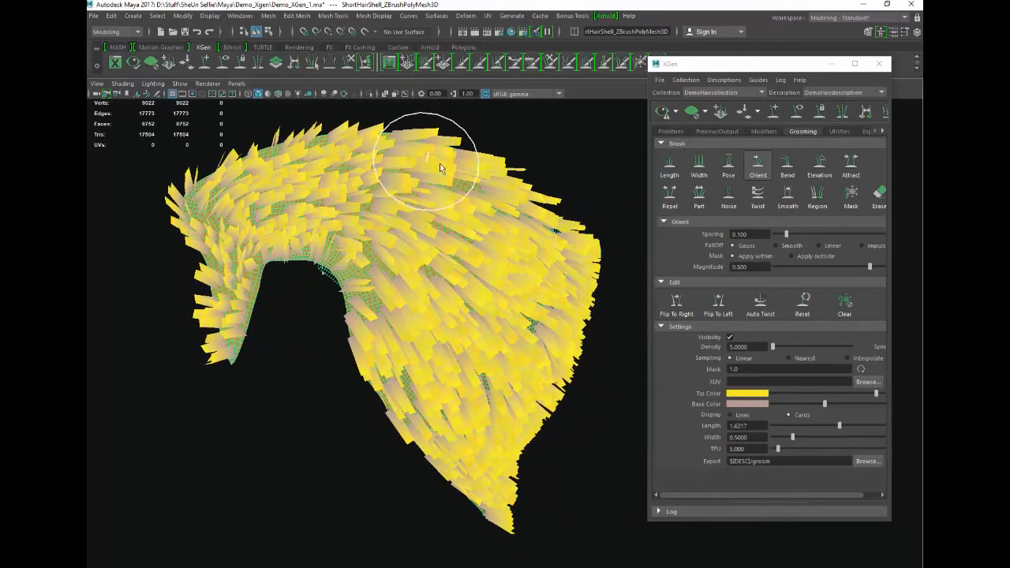
# Comb the cards from the shell's upper rear edge down toward the nape on both sides and behind the ear opening
pyautogui.scroll(-4, 465, 259)
pyautogui.moveTo(465, 258)
pyautogui.keyDown('alt'); pyautogui.mouseDown()
pyautogui.moveTo(346, 192)
pyautogui.moveTo(522, 216)
pyautogui.moveTo(449, 214)
pyautogui.moveTo(452, 184)
pyautogui.moveTo(419, 200)
pyautogui.mouseUp(); pyautogui.keyUp('alt')
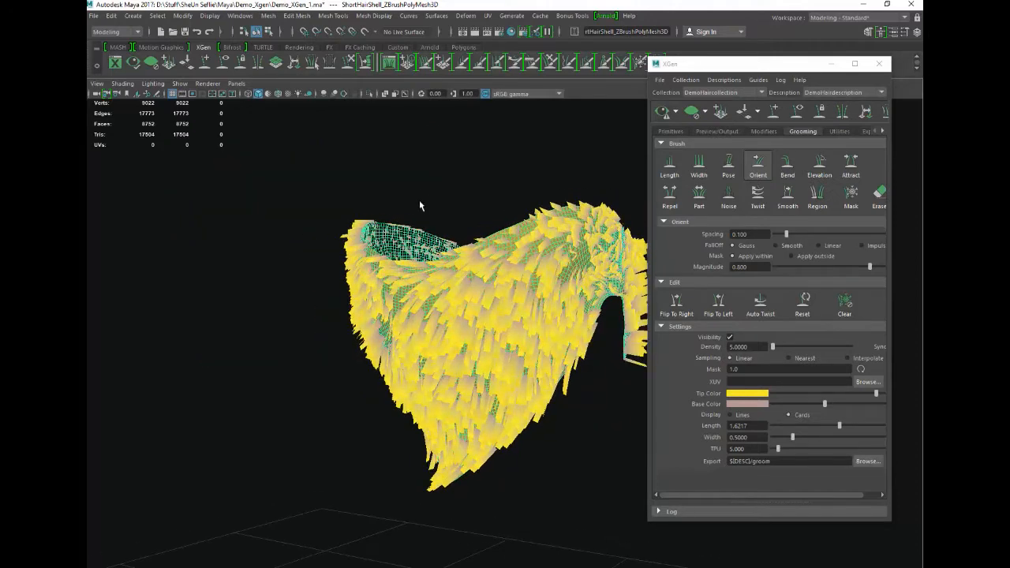
pyautogui.moveTo(544, 217)
pyautogui.mouseDown()
pyautogui.moveTo(573, 240)
pyautogui.moveTo(530, 336)
pyautogui.moveTo(538, 357)
pyautogui.moveTo(495, 315)
pyautogui.mouseUp()
pyautogui.moveTo(421, 255); pyautogui.dragTo(472, 339)
pyautogui.moveTo(402, 314); pyautogui.dragTo(421, 368)
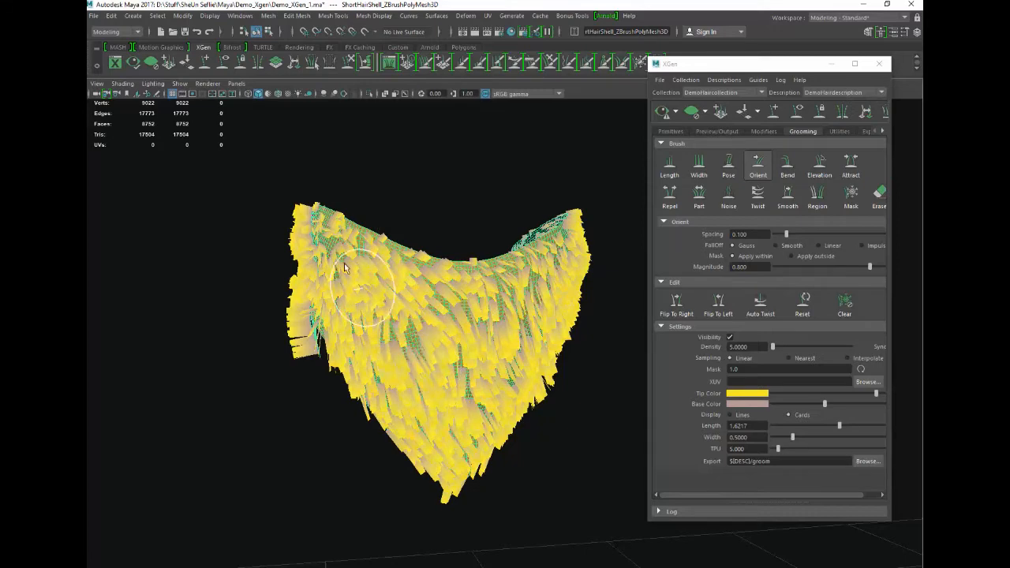
pyautogui.moveTo(335, 212); pyautogui.dragTo(446, 346)
pyautogui.keyDown('alt'); pyautogui.moveTo(461, 296); pyautogui.dragTo(499, 283); pyautogui.keyUp('alt')
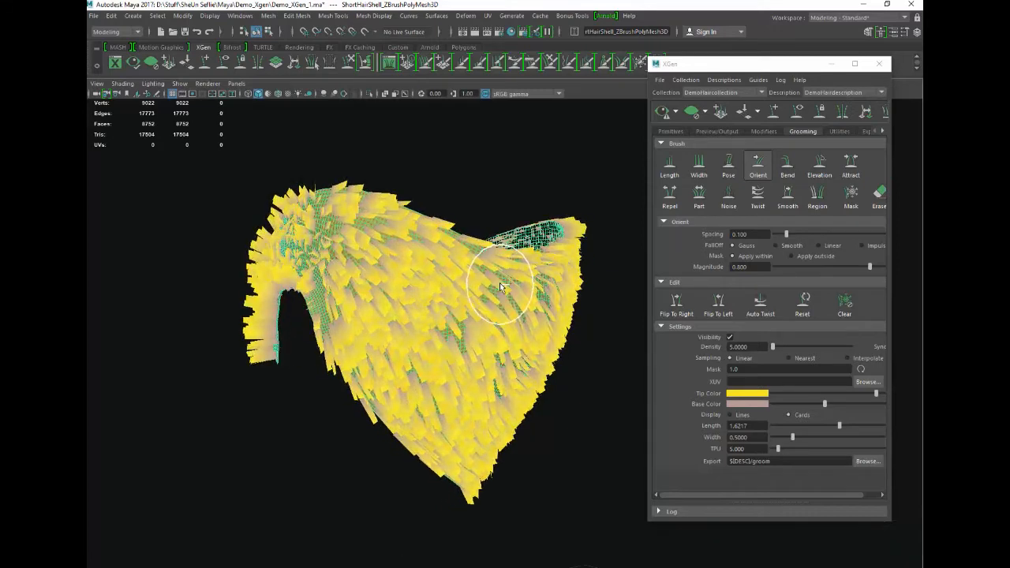
pyautogui.moveTo(330, 329)
pyautogui.mouseDown()
pyautogui.moveTo(426, 312)
pyautogui.moveTo(477, 386)
pyautogui.moveTo(418, 359)
pyautogui.moveTo(396, 411)
pyautogui.mouseUp()
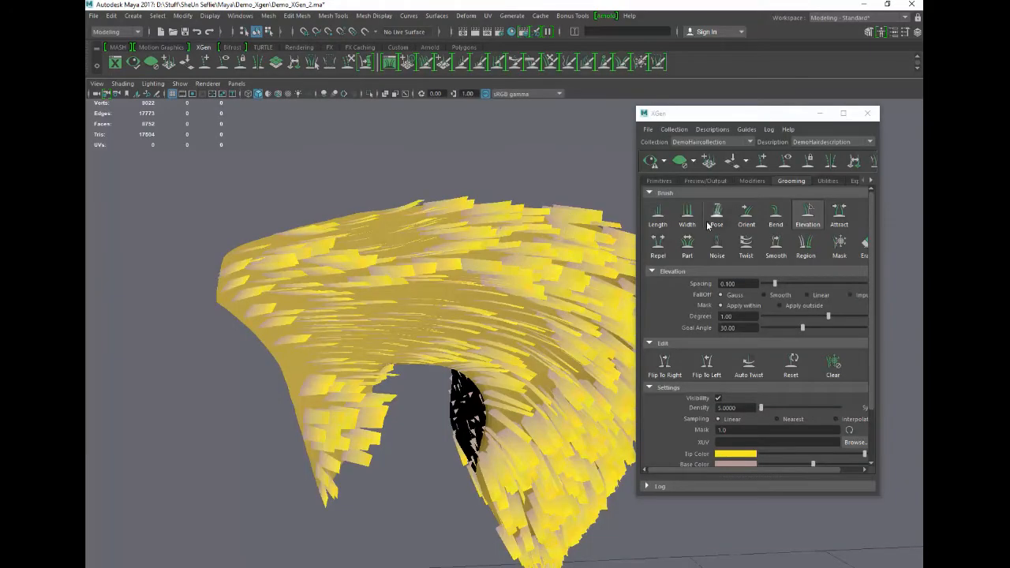
# Straighten the cards above the ear opening toward the back with the Pose brush
pyautogui.click(716, 213)
pyautogui.moveTo(404, 500)
pyautogui.keyDown('alt'); pyautogui.mouseDown()
pyautogui.moveTo(376, 523)
pyautogui.moveTo(413, 482)
pyautogui.moveTo(414, 496)
pyautogui.mouseUp(); pyautogui.keyUp('alt')
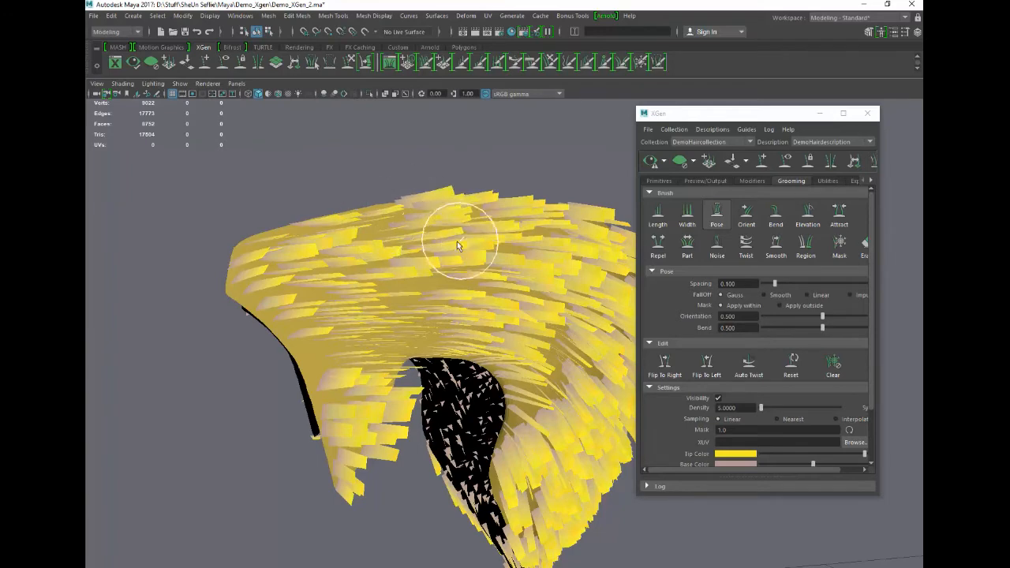
pyautogui.moveTo(407, 300)
pyautogui.mouseDown()
pyautogui.moveTo(426, 300)
pyautogui.moveTo(428, 328)
pyautogui.moveTo(466, 339)
pyautogui.mouseUp()
pyautogui.moveTo(367, 317)
pyautogui.mouseDown()
pyautogui.moveTo(406, 322)
pyautogui.moveTo(373, 343)
pyautogui.moveTo(369, 335)
pyautogui.moveTo(369, 245)
pyautogui.moveTo(401, 218)
pyautogui.moveTo(333, 228)
pyautogui.moveTo(357, 355)
pyautogui.moveTo(360, 317)
pyautogui.moveTo(432, 318)
pyautogui.moveTo(450, 304)
pyautogui.moveTo(445, 338)
pyautogui.moveTo(457, 318)
pyautogui.moveTo(444, 331)
pyautogui.moveTo(453, 315)
pyautogui.moveTo(445, 309)
pyautogui.mouseUp()
# Shrink the Pose brush and touch up individual cards along the upper side of the shell
pyautogui.press('b')
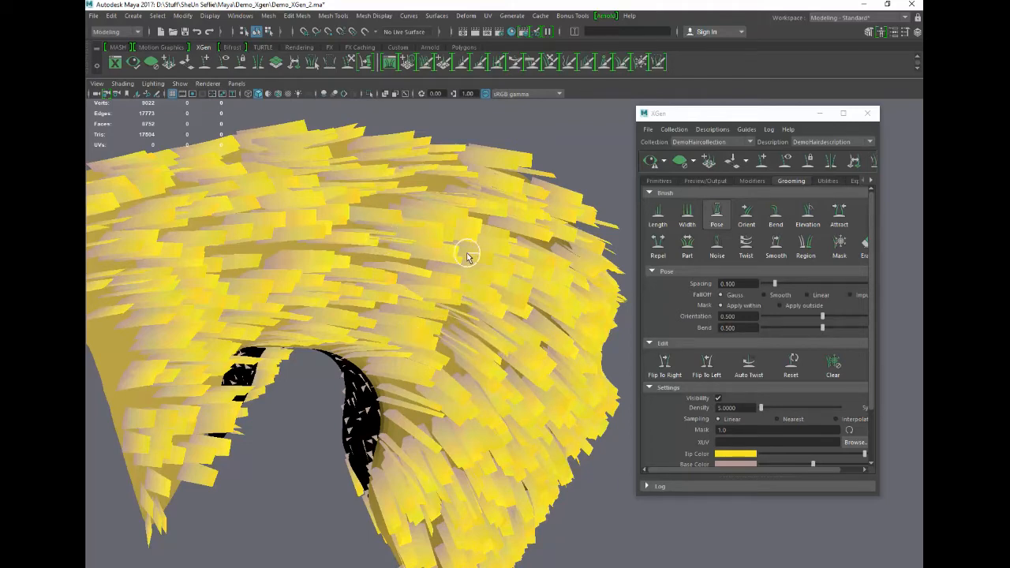
pyautogui.keyDown('alt'); pyautogui.moveTo(463, 248); pyautogui.dragTo(455, 264); pyautogui.keyUp('alt')
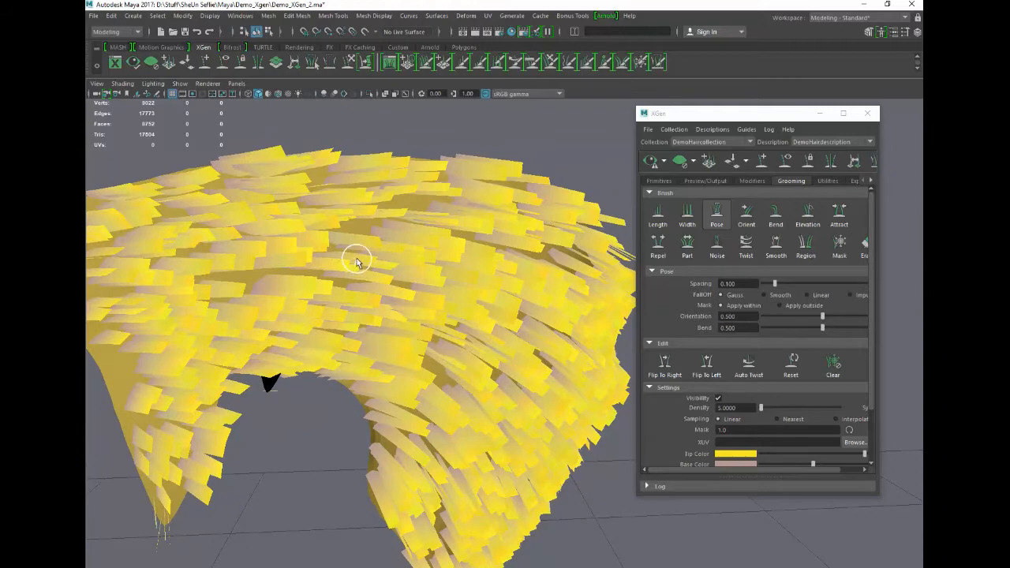
pyautogui.moveTo(416, 213); pyautogui.dragTo(441, 209)
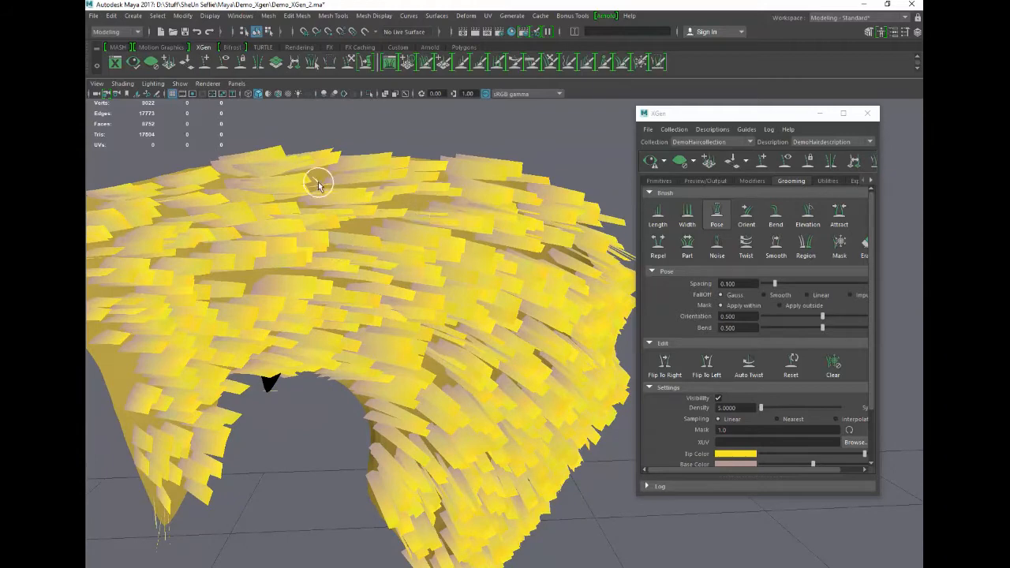
pyautogui.keyDown('alt'); pyautogui.moveTo(420, 347); pyautogui.dragTo(412, 376); pyautogui.keyUp('alt')
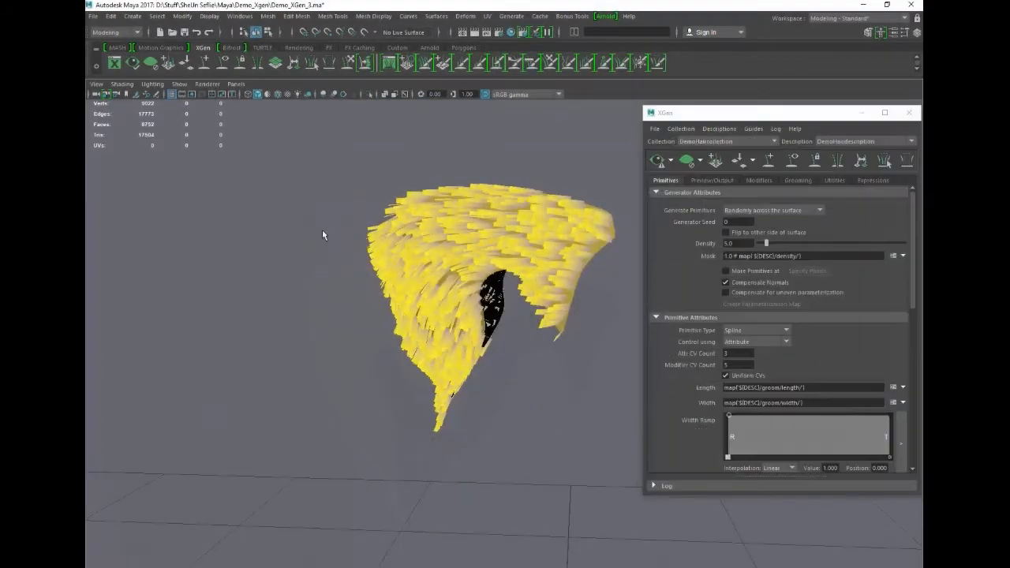
# Set the width of the groomed cards to 1.0 in the grooming settings
pyautogui.keyDown('alt'); pyautogui.moveTo(325, 237); pyautogui.dragTo(403, 342); pyautogui.keyUp('alt')
pyautogui.scroll(2, 402, 342)
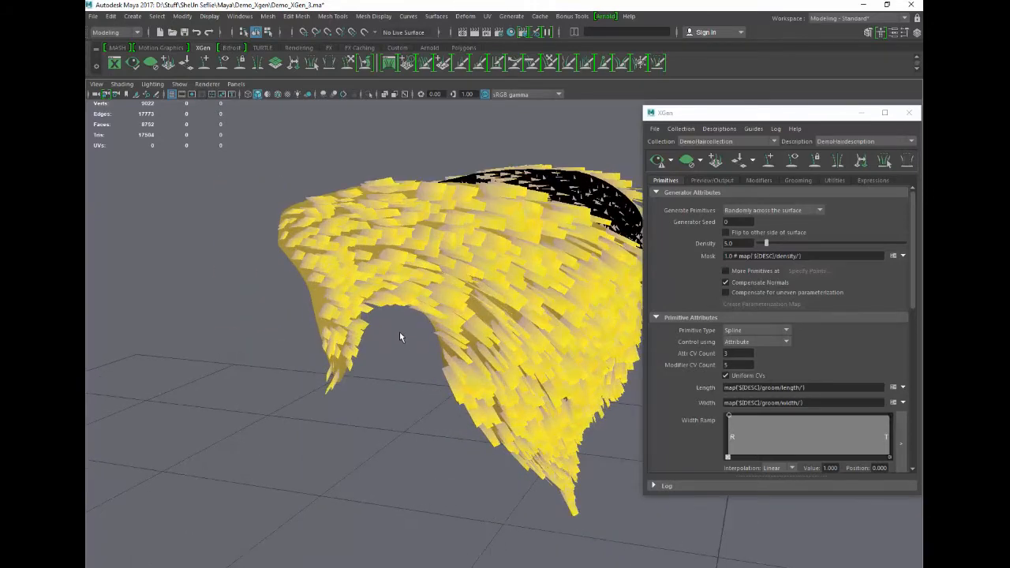
pyautogui.keyDown('alt'); pyautogui.moveTo(405, 284); pyautogui.dragTo(435, 284); pyautogui.keyUp('alt')
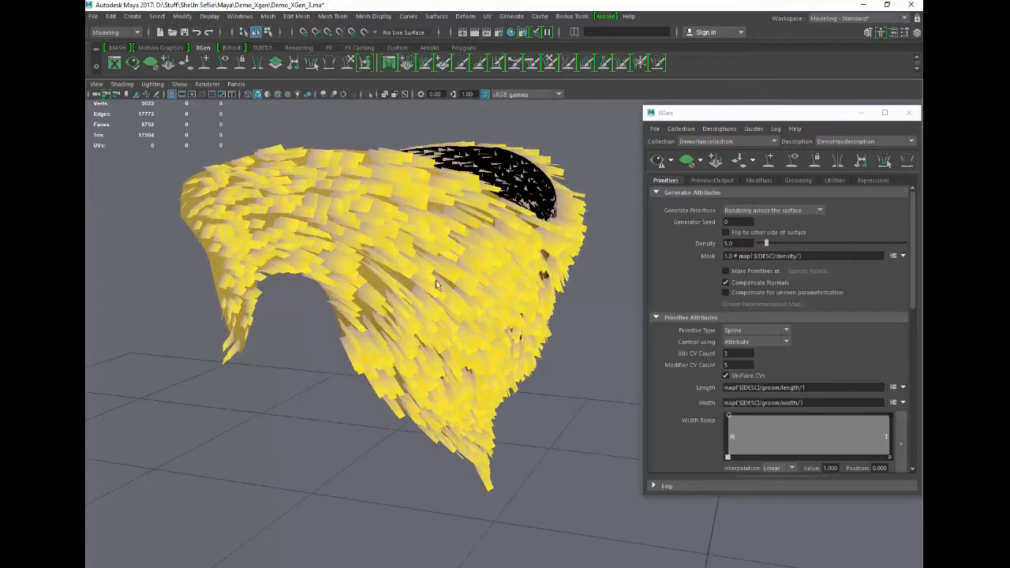
pyautogui.click(793, 180)
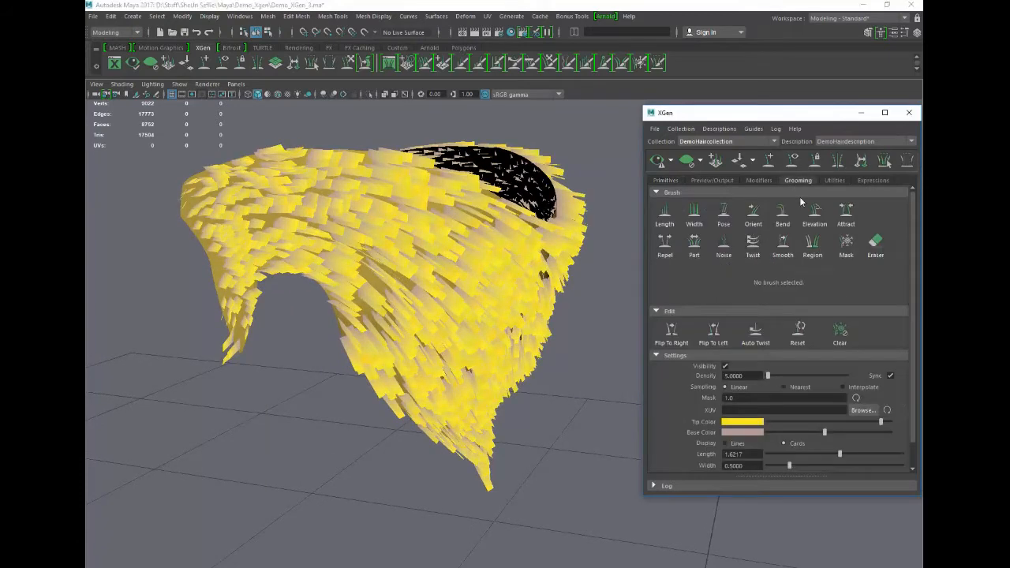
pyautogui.scroll(-1, 913, 258)
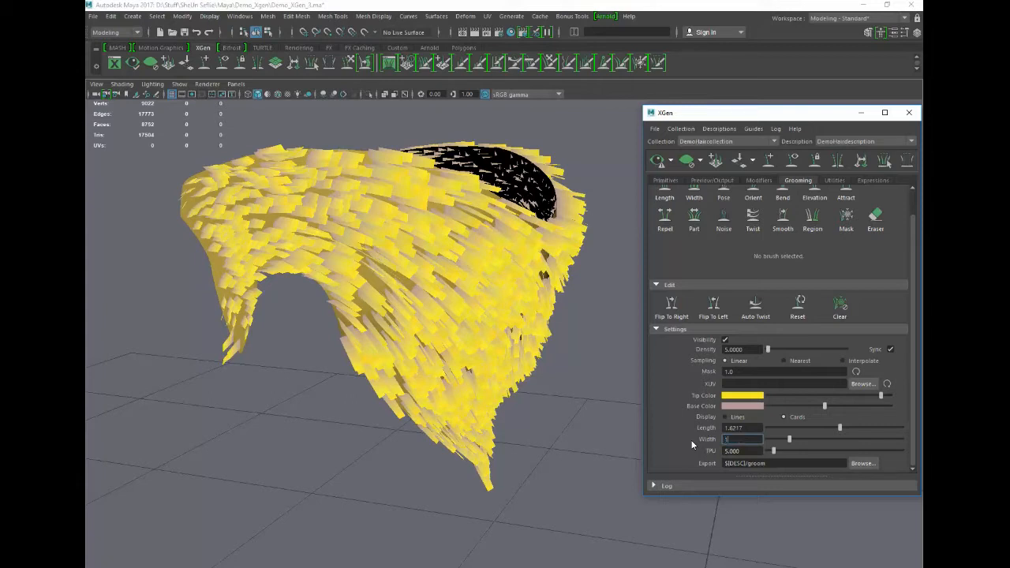
pyautogui.press('Return')
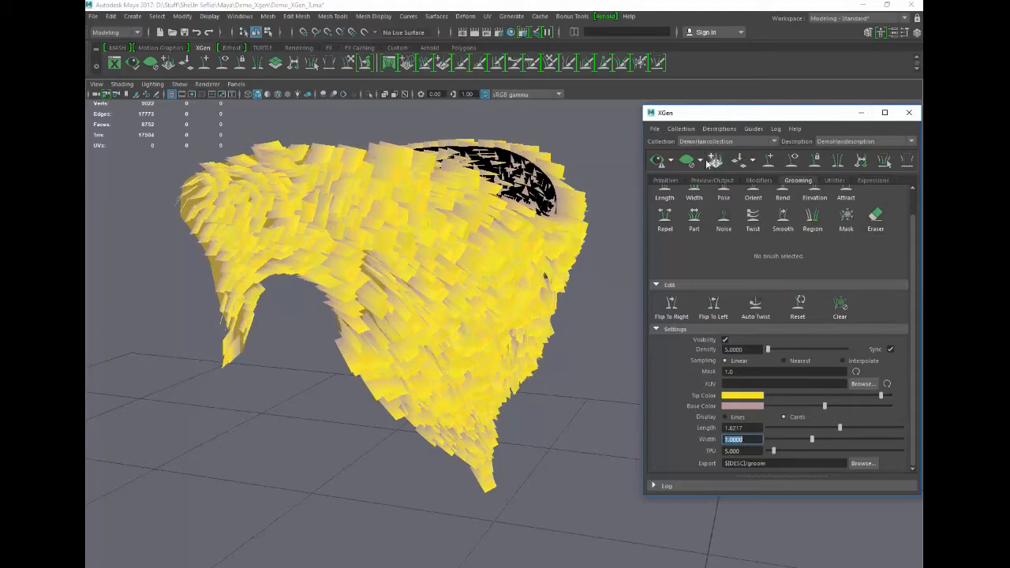
# Generate the XGen preview of the hair cards and turn off the visibility of the yellow grooming cards
pyautogui.click(660, 162)
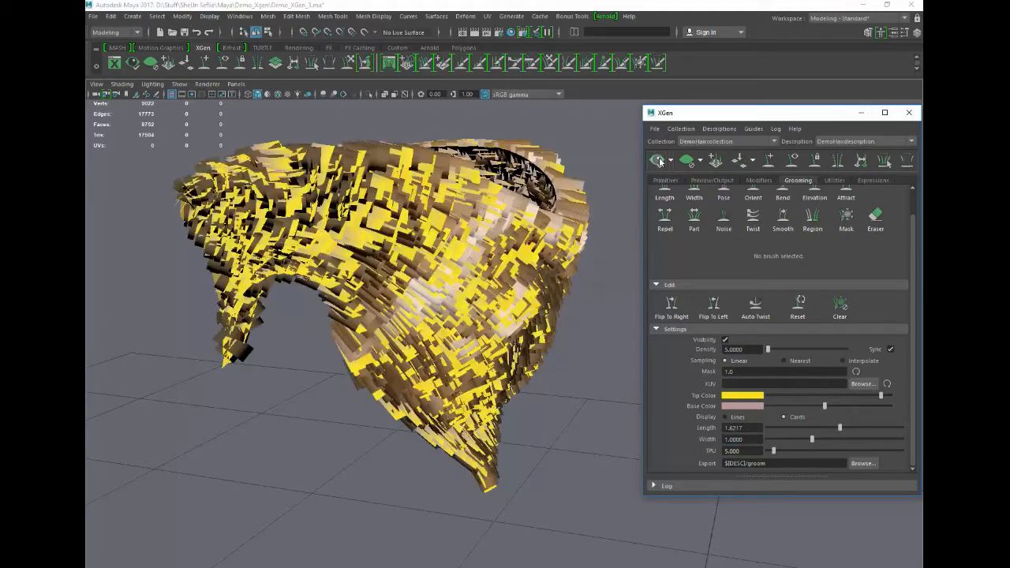
pyautogui.keyDown('alt'); pyautogui.moveTo(484, 283); pyautogui.dragTo(482, 258); pyautogui.keyUp('alt')
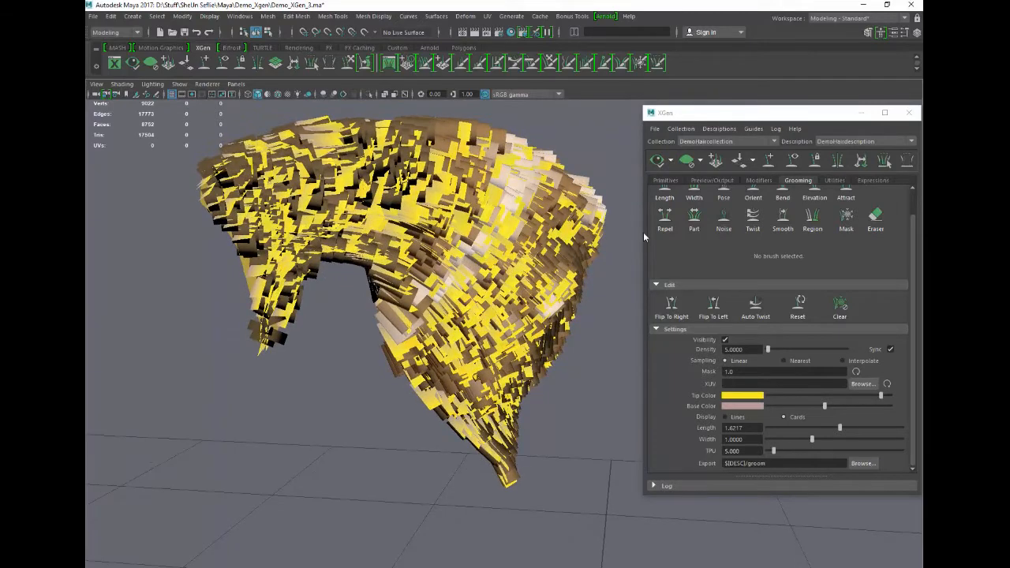
pyautogui.click(725, 342)
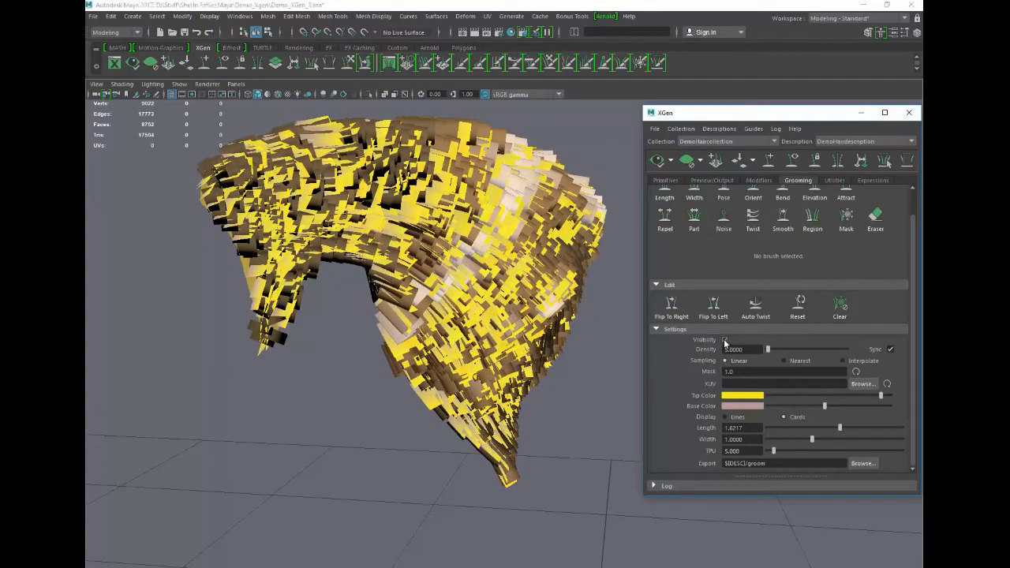
pyautogui.click(725, 341)
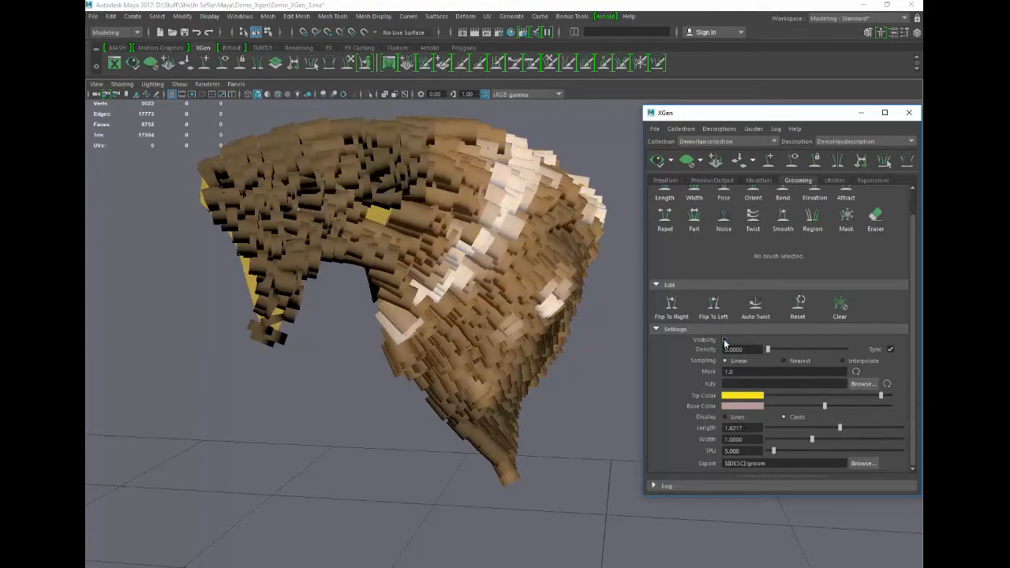
pyautogui.keyDown('alt'); pyautogui.moveTo(556, 291); pyautogui.dragTo(618, 213); pyautogui.keyUp('alt')
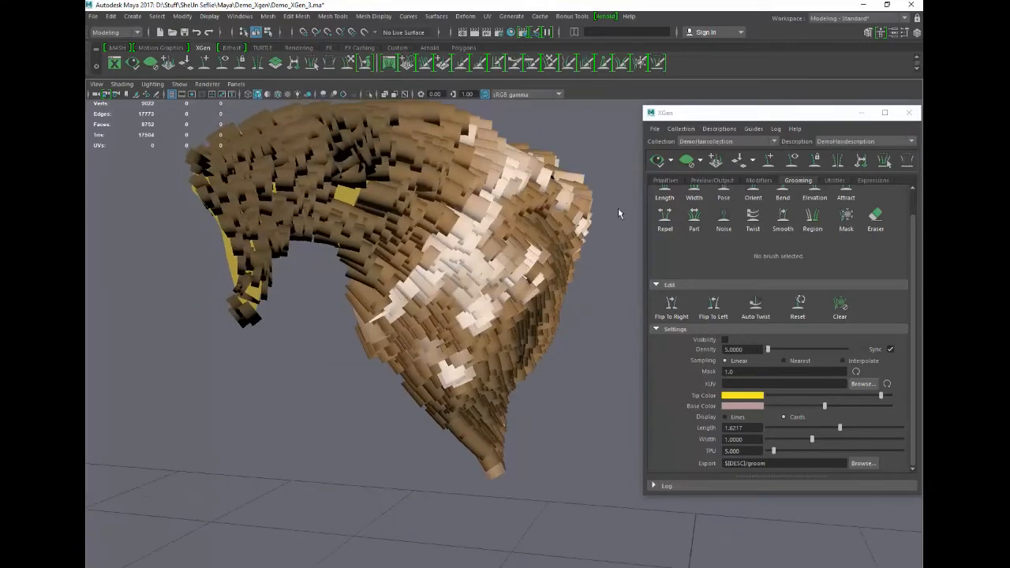
# Disable the Face Camera option for the spline primitives and refresh the hair card preview
pyautogui.click(656, 182)
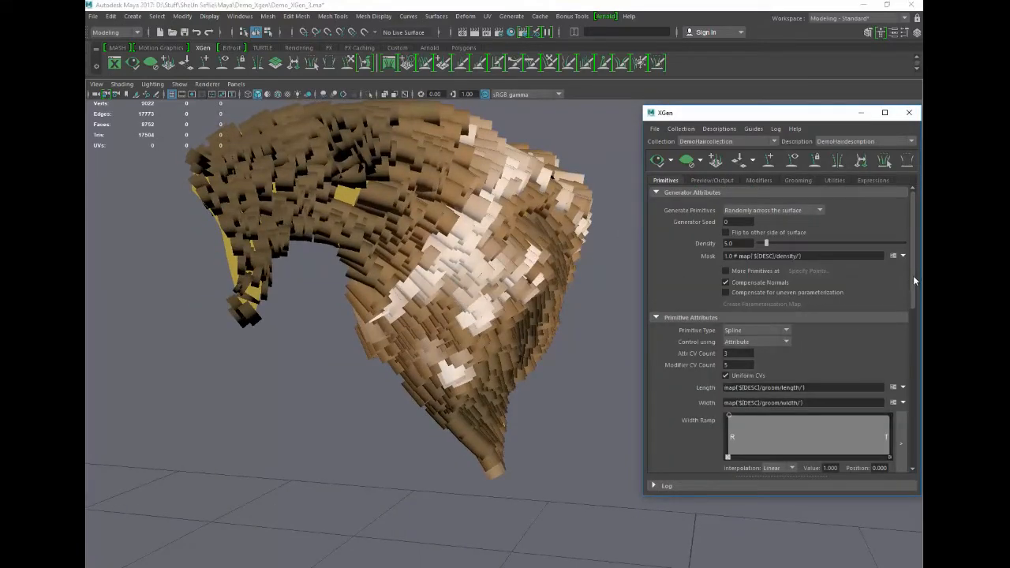
pyautogui.moveTo(913, 275); pyautogui.dragTo(915, 394)
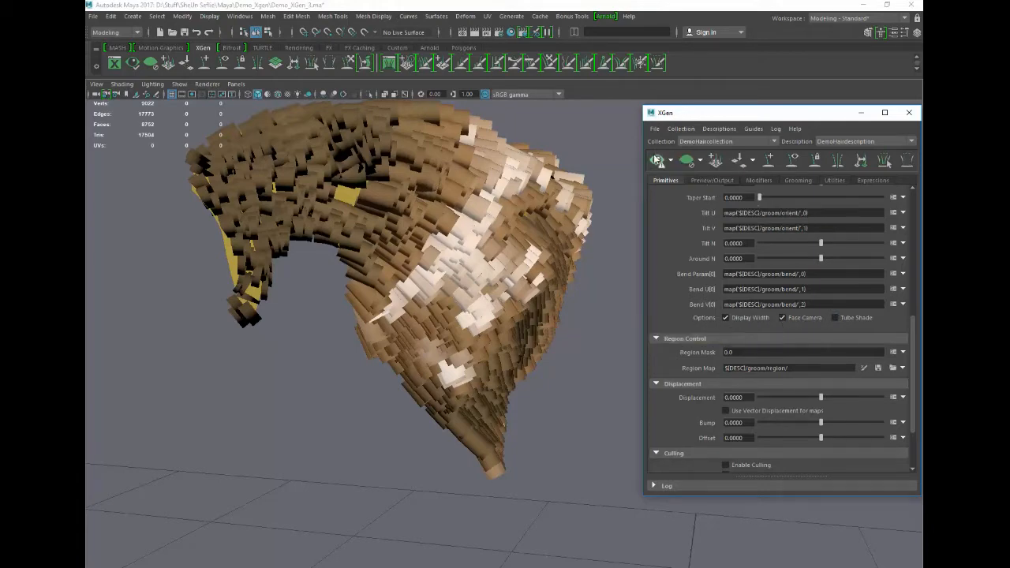
pyautogui.click(656, 160)
pyautogui.moveTo(536, 229)
pyautogui.keyDown('alt'); pyautogui.mouseDown()
pyautogui.moveTo(406, 226)
pyautogui.moveTo(563, 228)
pyautogui.moveTo(326, 228)
pyautogui.moveTo(500, 208)
pyautogui.moveTo(436, 212)
pyautogui.moveTo(548, 225)
pyautogui.mouseUp(); pyautogui.keyUp('alt')
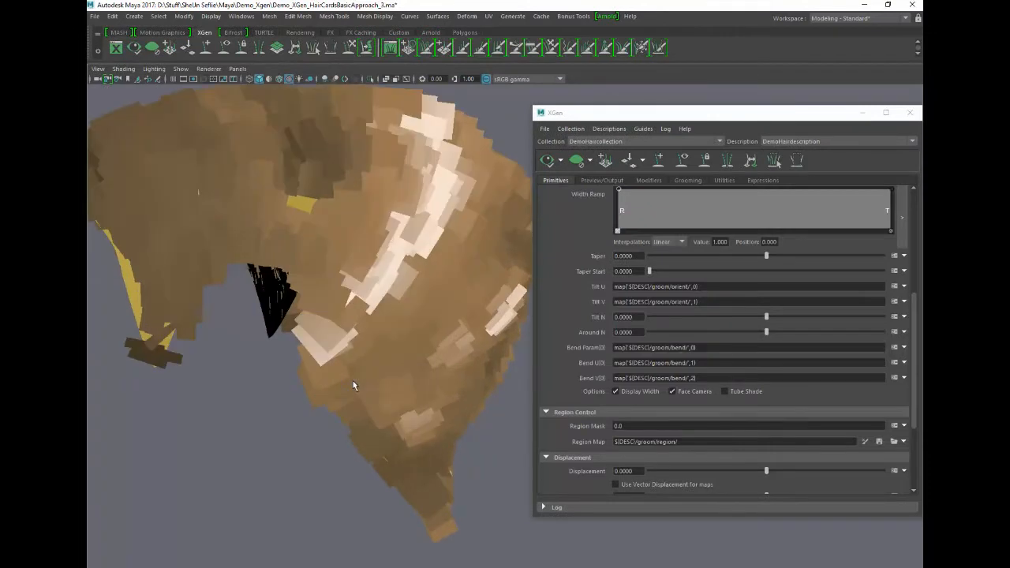
pyautogui.keyDown('alt'); pyautogui.moveTo(353, 380); pyautogui.dragTo(351, 372); pyautogui.keyUp('alt')
pyautogui.click(671, 117)
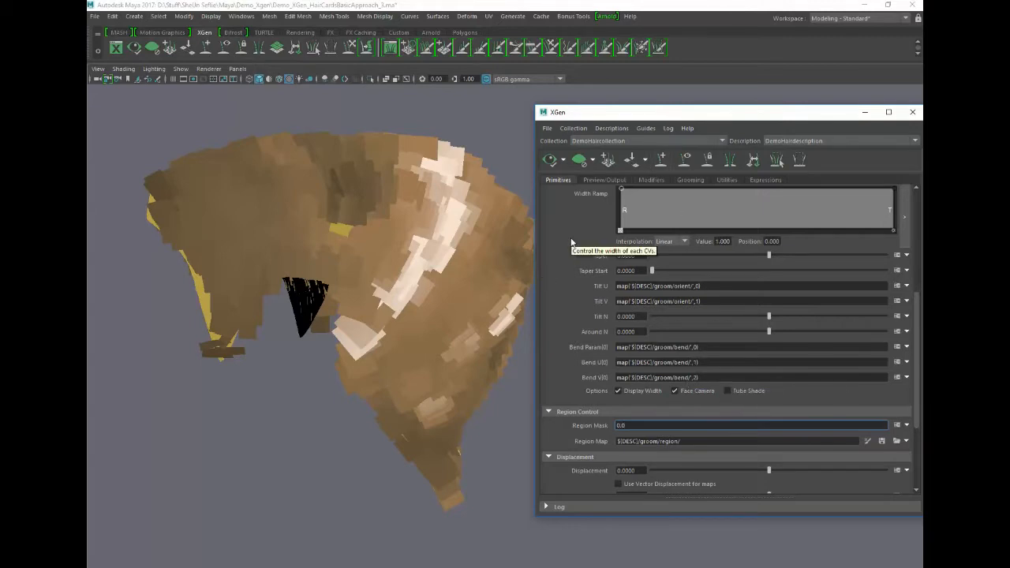
pyautogui.click(676, 391)
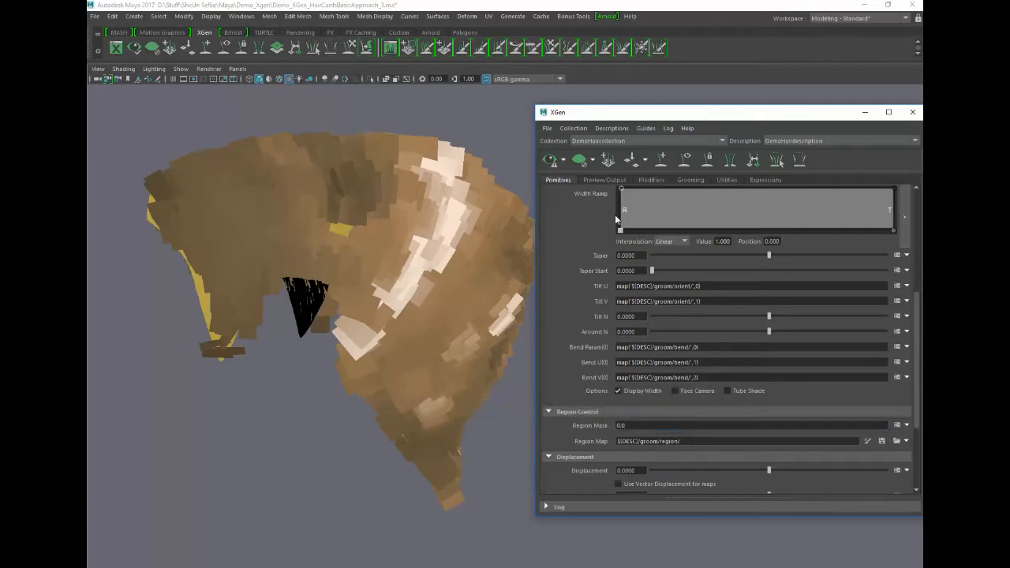
pyautogui.click(584, 162)
pyautogui.click(550, 161)
pyautogui.keyDown('alt'); pyautogui.moveTo(442, 241); pyautogui.dragTo(253, 331); pyautogui.keyUp('alt')
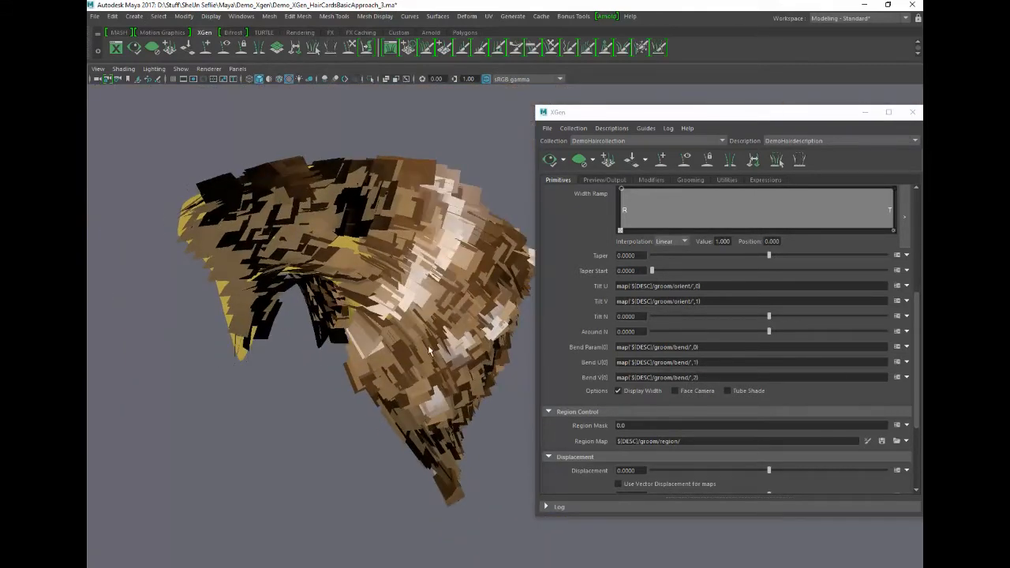
pyautogui.keyDown('alt'); pyautogui.moveTo(430, 350); pyautogui.dragTo(428, 335); pyautogui.keyUp('alt')
pyautogui.keyDown('alt'); pyautogui.moveTo(237, 252); pyautogui.dragTo(263, 252); pyautogui.keyUp('alt')
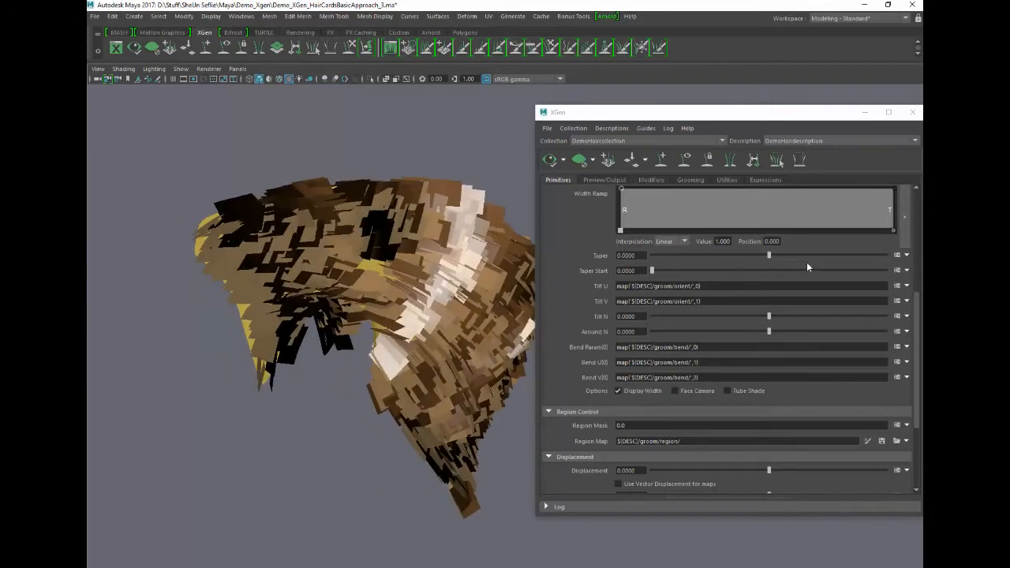
# Set the primitive density to 10 and refresh the preview to check the card coverage
pyautogui.scroll(5, 912, 310)
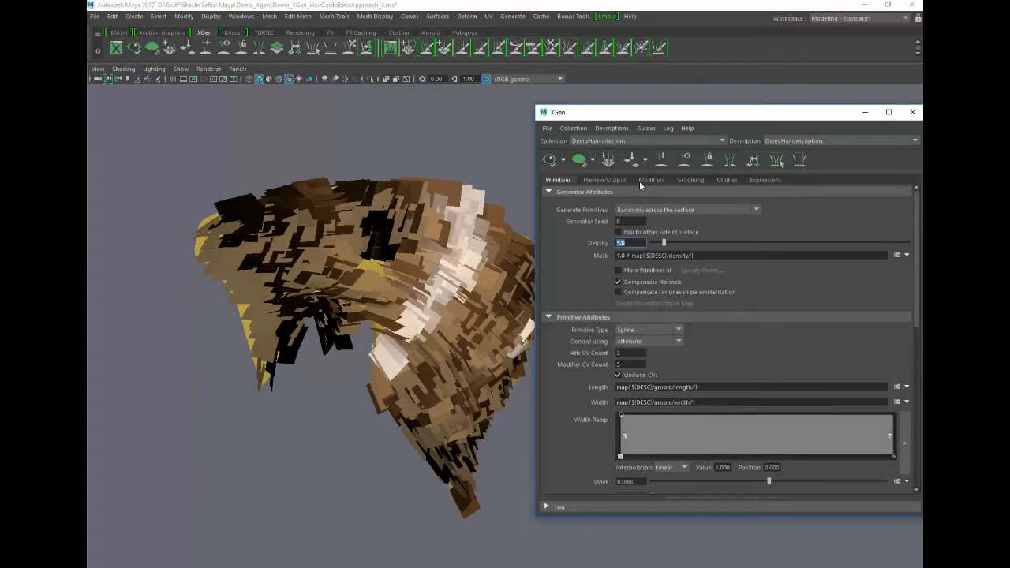
pyautogui.click(682, 180)
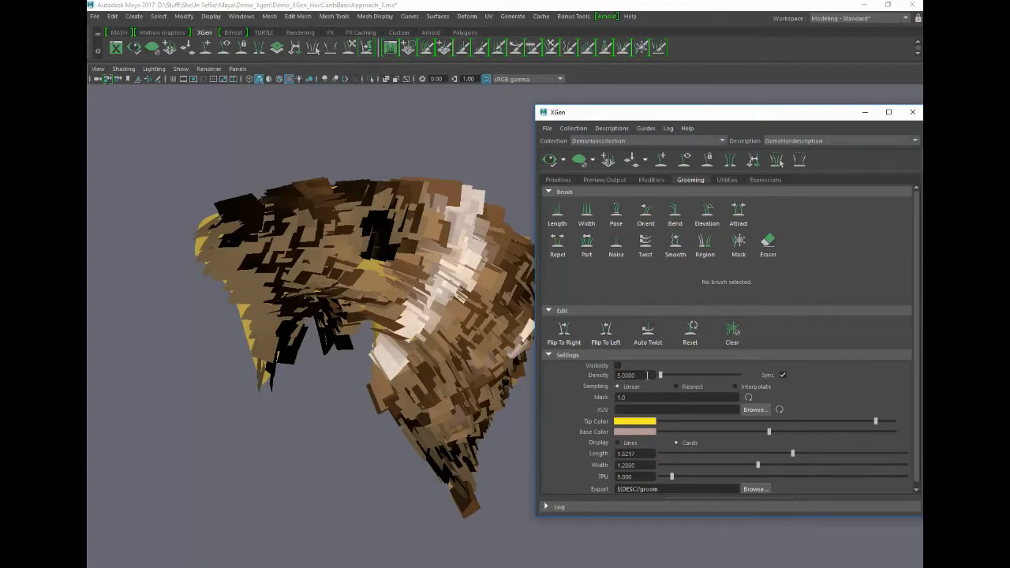
pyautogui.click(549, 181)
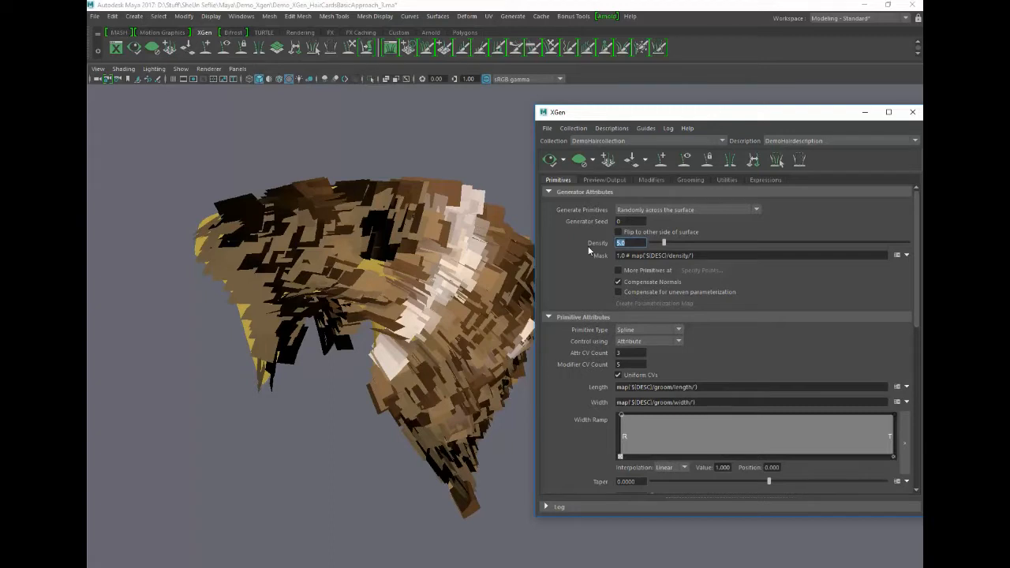
pyautogui.write('10')
pyautogui.press('Return')
pyautogui.click(552, 160)
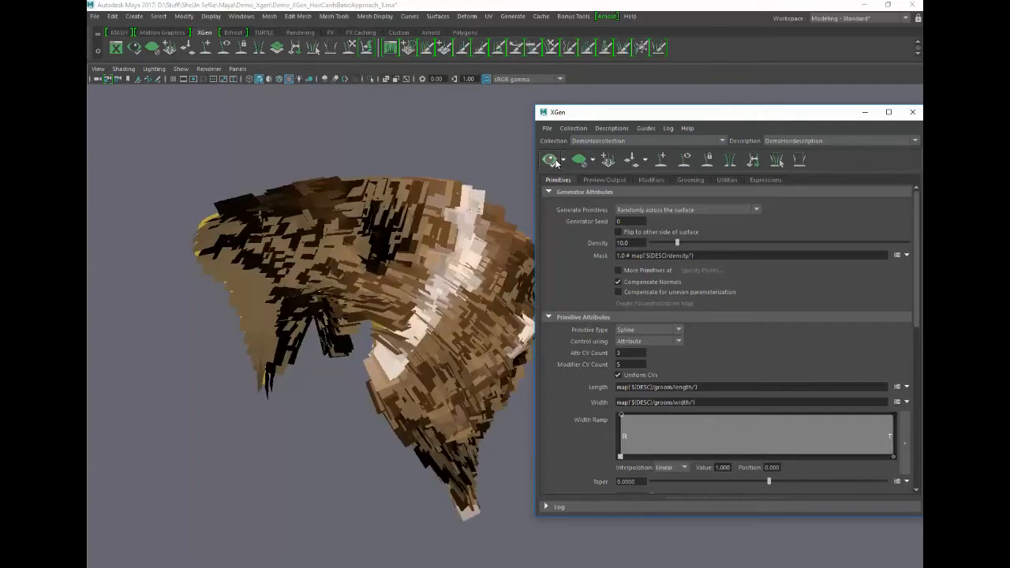
pyautogui.keyDown('alt'); pyautogui.moveTo(466, 255); pyautogui.dragTo(458, 252); pyautogui.keyUp('alt')
pyautogui.keyDown('alt'); pyautogui.moveTo(445, 251); pyautogui.dragTo(553, 251); pyautogui.keyUp('alt')
# Set the primitive density to 7 and refresh the preview of the hair cards
pyautogui.doubleClick(640, 243)
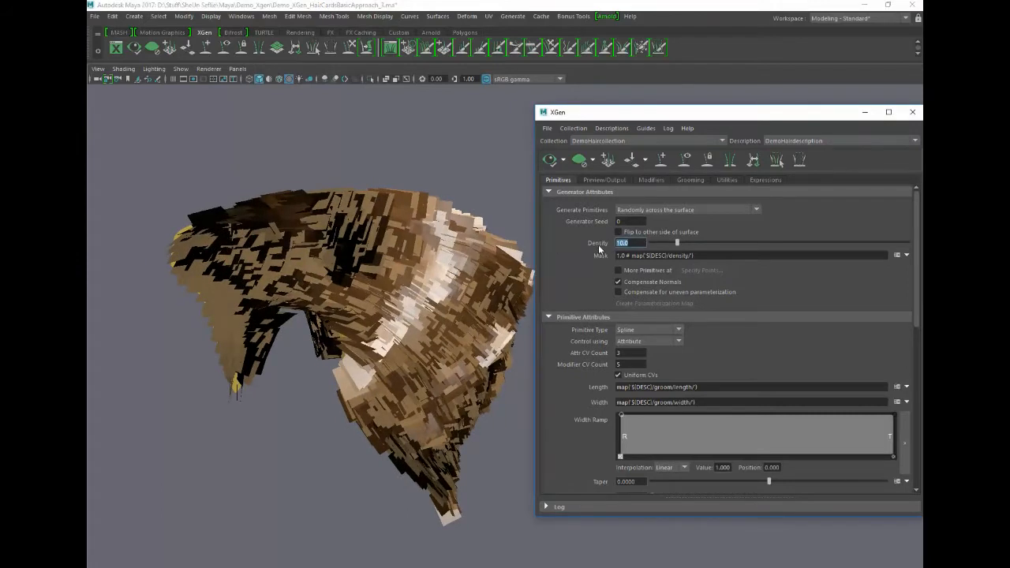
pyautogui.press('Return')
pyautogui.click(553, 160)
pyautogui.keyDown('alt'); pyautogui.moveTo(515, 211); pyautogui.dragTo(444, 246); pyautogui.keyUp('alt')
pyautogui.scroll(3, 317, 236)
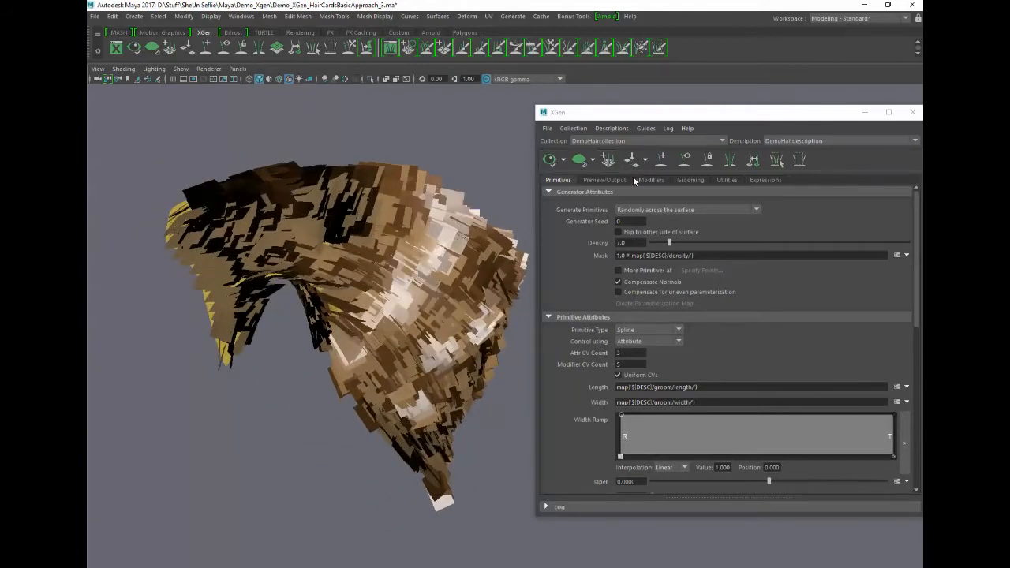
pyautogui.moveTo(636, 118); pyautogui.dragTo(643, 115)
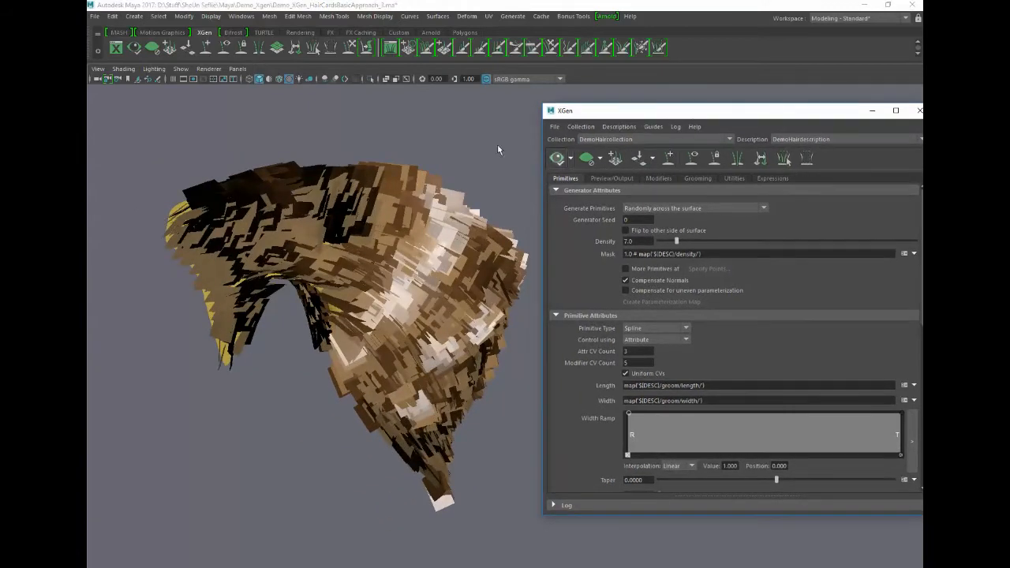
# Select all the XGen hair card primitives across the hair shell and minimize the XGen window
pyautogui.click(442, 134)
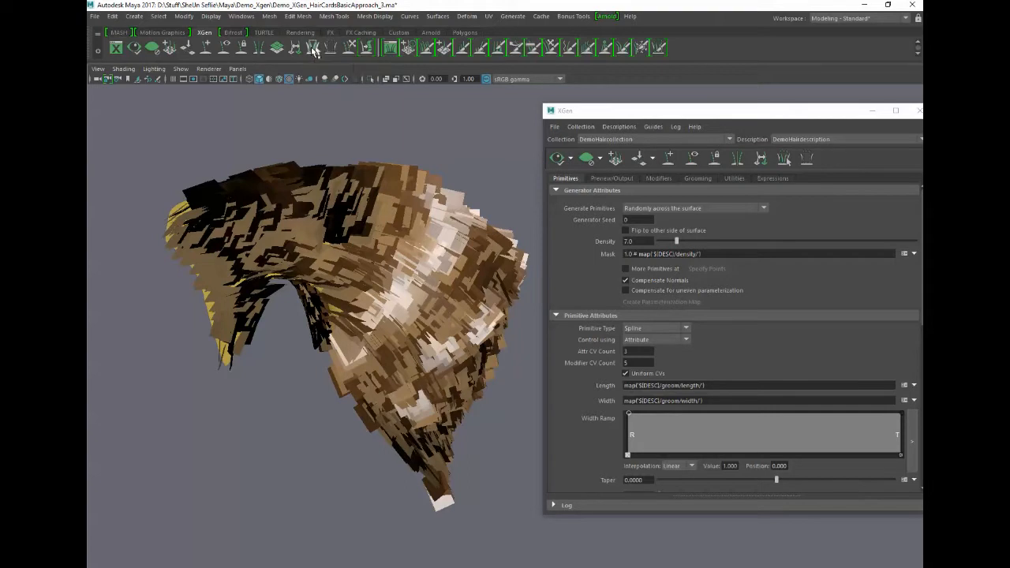
pyautogui.moveTo(124, 121); pyautogui.dragTo(596, 551)
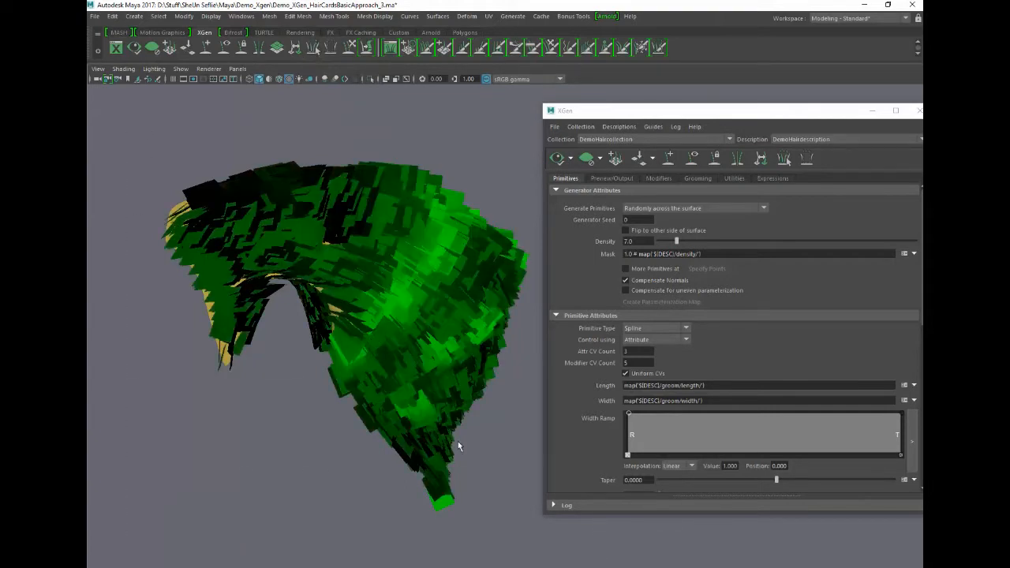
pyautogui.keyDown('alt'); pyautogui.moveTo(456, 428); pyautogui.dragTo(475, 413); pyautogui.keyUp('alt')
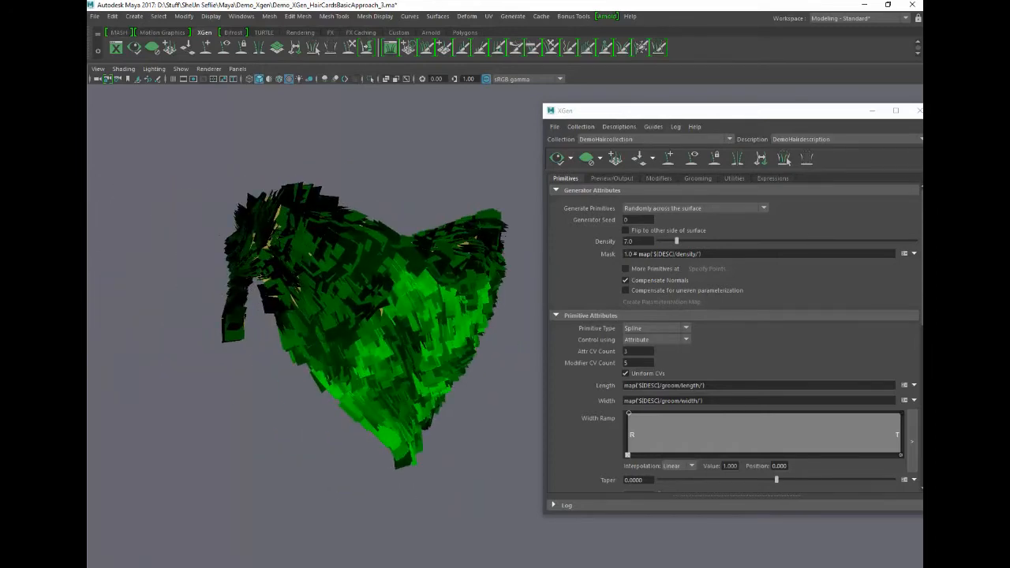
pyautogui.click(874, 115)
pyautogui.moveTo(599, 213)
pyautogui.keyDown('alt'); pyautogui.mouseDown()
pyautogui.moveTo(609, 219)
pyautogui.moveTo(607, 207)
pyautogui.mouseUp(); pyautogui.keyUp('alt')
# Convert the selected XGen primitives to polygons with Combine Mesh enabled and Place UV in Tiles disabled
pyautogui.click(513, 17)
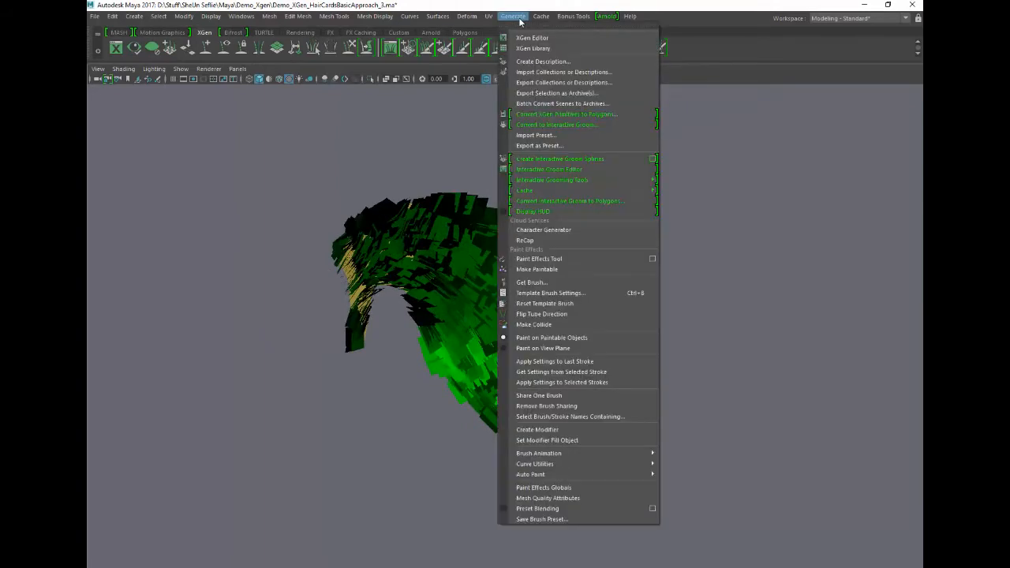
pyautogui.click(533, 117)
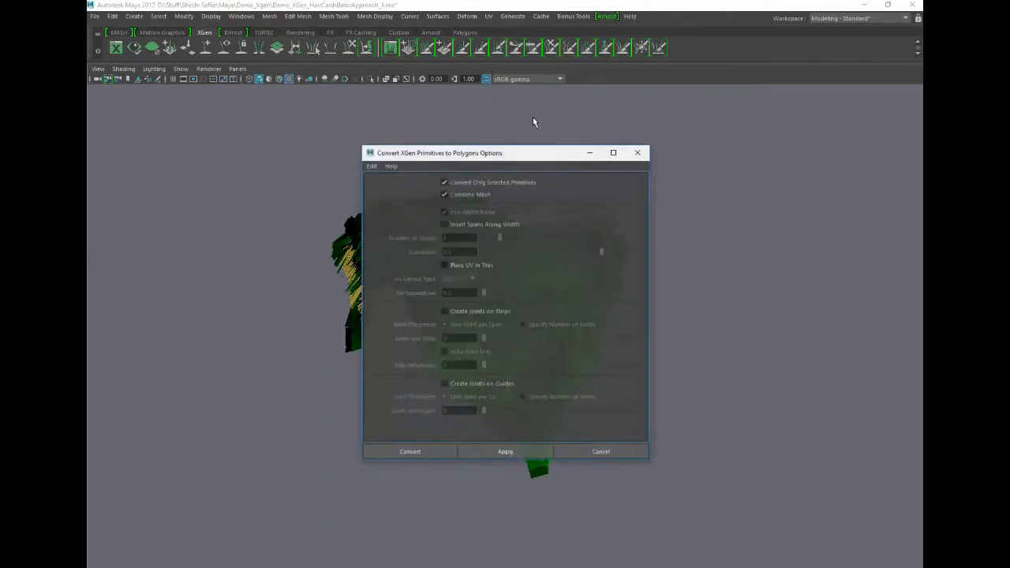
pyautogui.moveTo(518, 157); pyautogui.dragTo(762, 142)
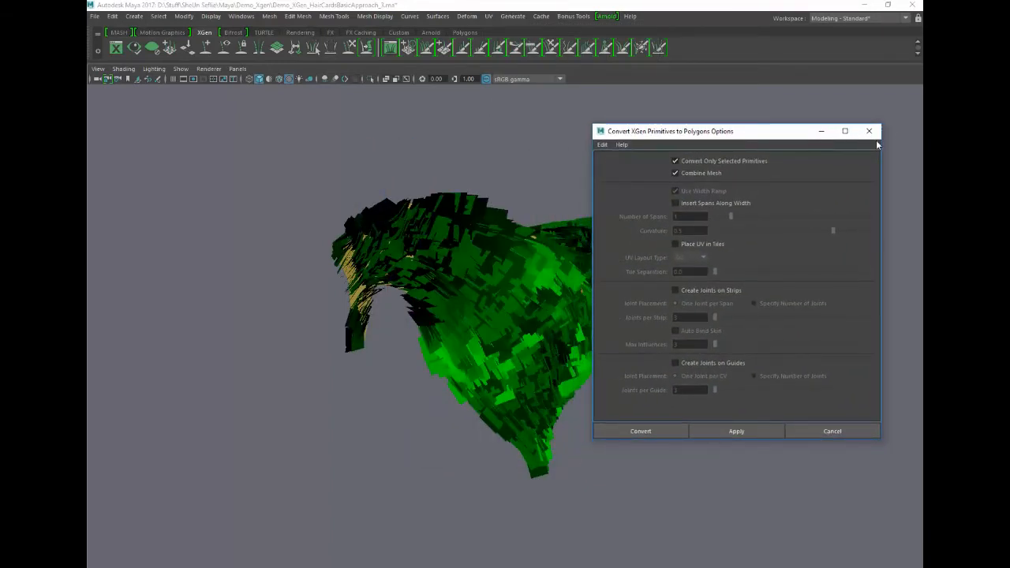
pyautogui.click(675, 173)
pyautogui.click(675, 174)
pyautogui.click(676, 174)
pyautogui.click(675, 244)
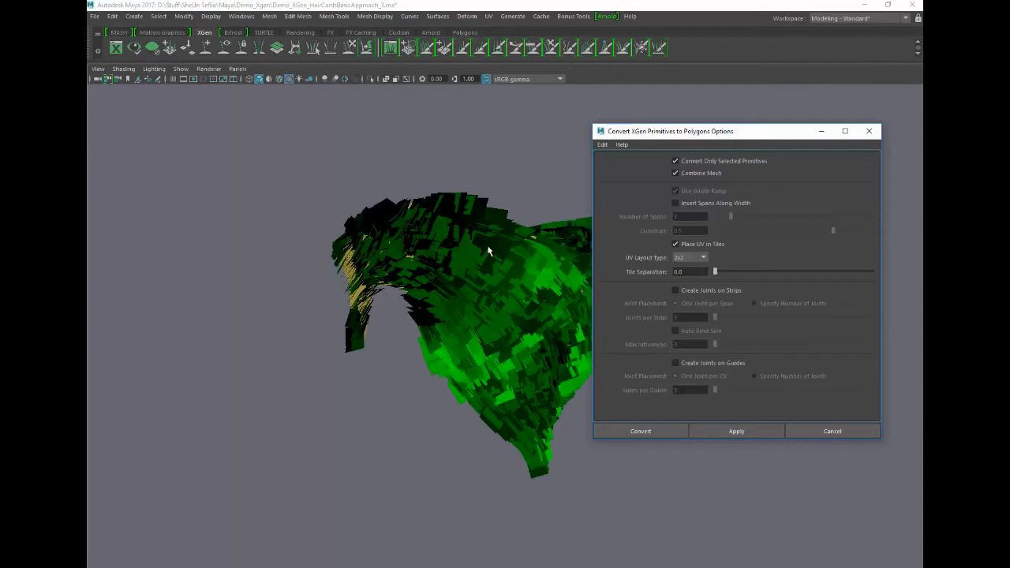
pyautogui.click(675, 244)
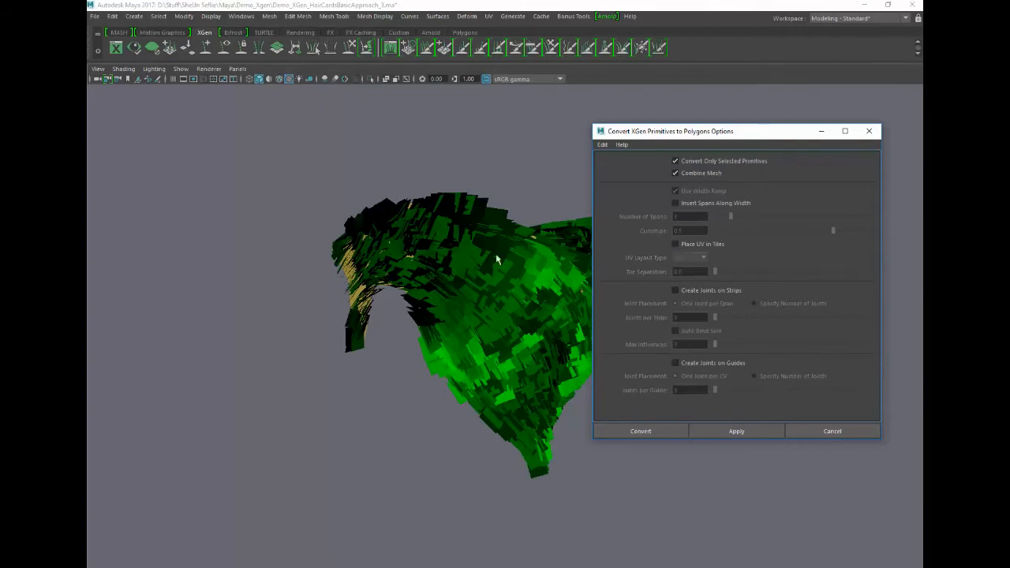
pyautogui.moveTo(654, 133); pyautogui.dragTo(666, 131)
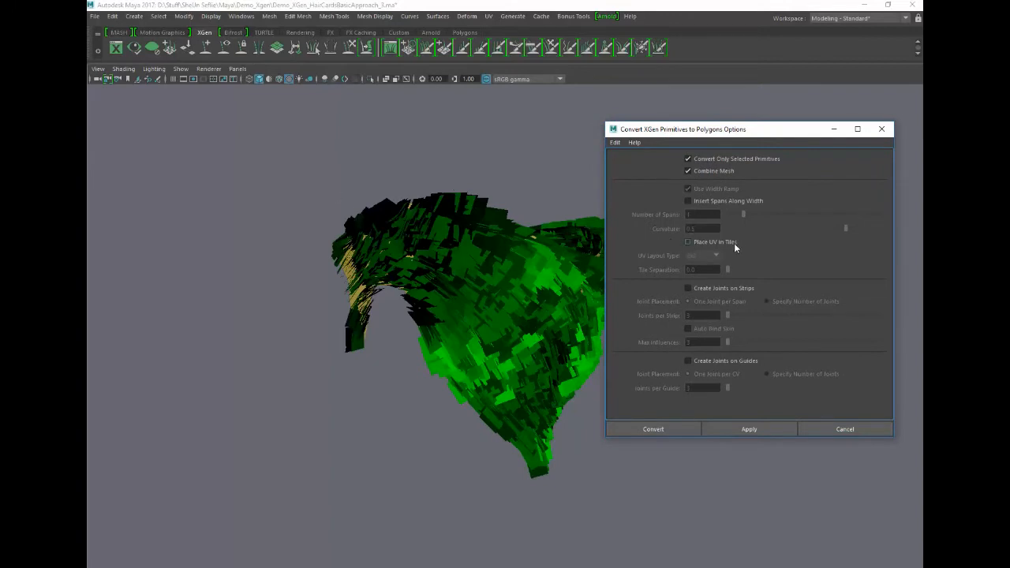
pyautogui.click(674, 427)
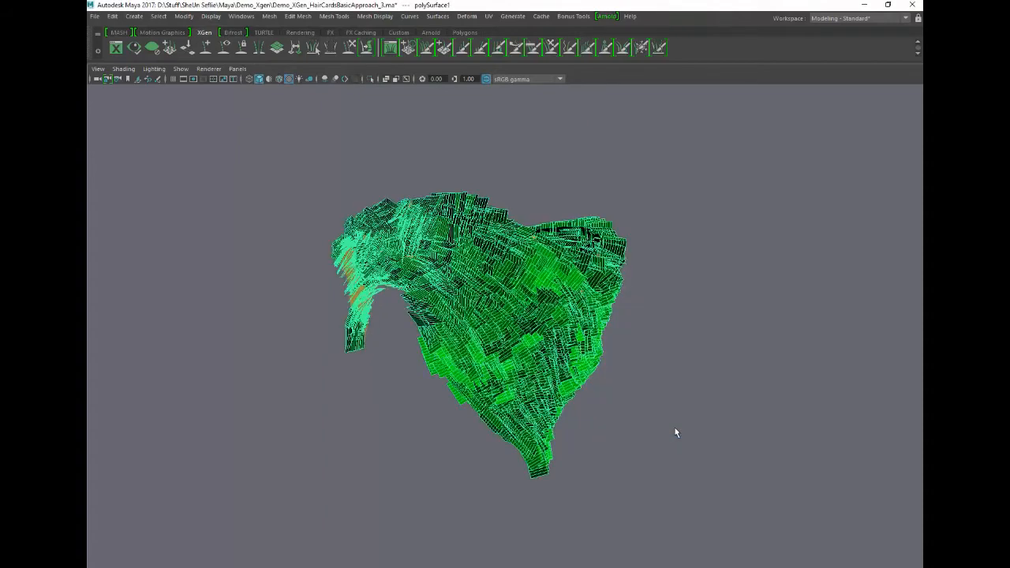
# Hide the yellow hair shell and show the head mesh to check the converted cards on the head
pyautogui.moveTo(671, 424)
pyautogui.keyDown('alt'); pyautogui.mouseDown()
pyautogui.moveTo(647, 408)
pyautogui.moveTo(670, 408)
pyautogui.mouseUp(); pyautogui.keyUp('alt')
pyautogui.click(790, 310)
pyautogui.keyDown('alt'); pyautogui.moveTo(790, 310); pyautogui.dragTo(492, 276); pyautogui.keyUp('alt')
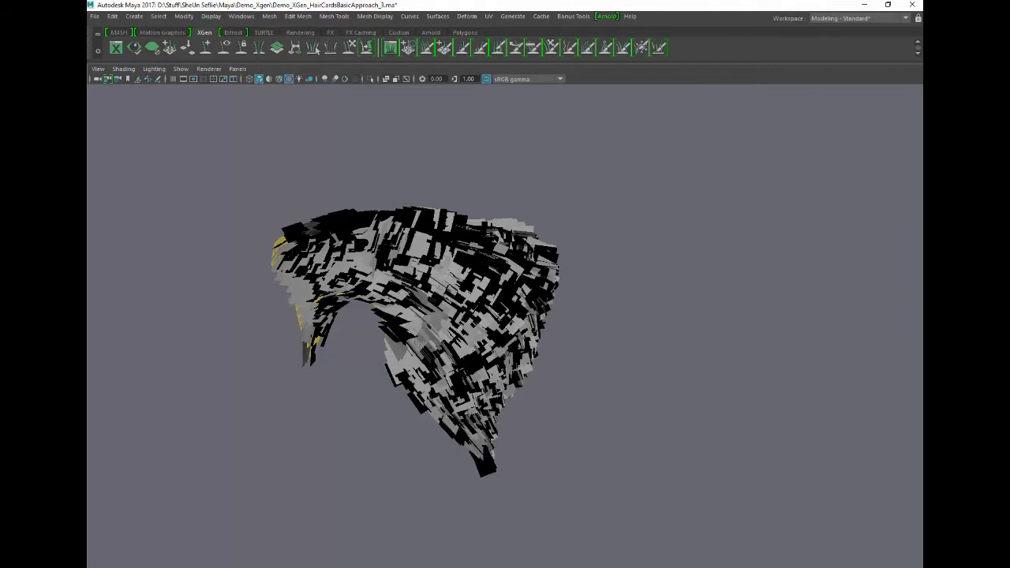
pyautogui.hotkey('ctrl', 'h')
pyautogui.hotkey('shift', 'h')
pyautogui.moveTo(713, 303)
pyautogui.keyDown('alt'); pyautogui.mouseDown()
pyautogui.moveTo(727, 297)
pyautogui.moveTo(705, 298)
pyautogui.mouseUp(); pyautogui.keyUp('alt')
pyautogui.keyDown('alt'); pyautogui.moveTo(705, 297); pyautogui.dragTo(760, 220, button='middle'); pyautogui.keyUp('alt')
pyautogui.keyDown('alt'); pyautogui.moveTo(759, 220); pyautogui.dragTo(713, 236, button='right'); pyautogui.keyUp('alt')
pyautogui.keyDown('alt'); pyautogui.moveTo(713, 237); pyautogui.dragTo(544, 241); pyautogui.keyUp('alt')
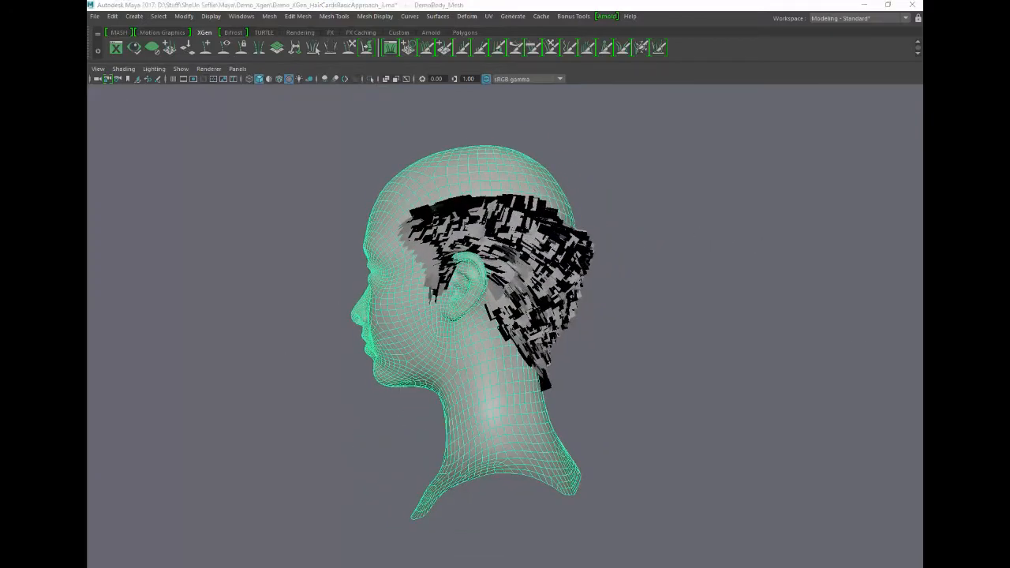
# Hide the head mesh and display the grid so only the hair cards remain above it
pyautogui.hotkey('ctrl', 'h')
pyautogui.keyDown('alt'); pyautogui.moveTo(602, 248); pyautogui.dragTo(627, 234); pyautogui.keyUp('alt')
pyautogui.scroll(2, 609, 230)
pyautogui.scroll(-2, 620, 237)
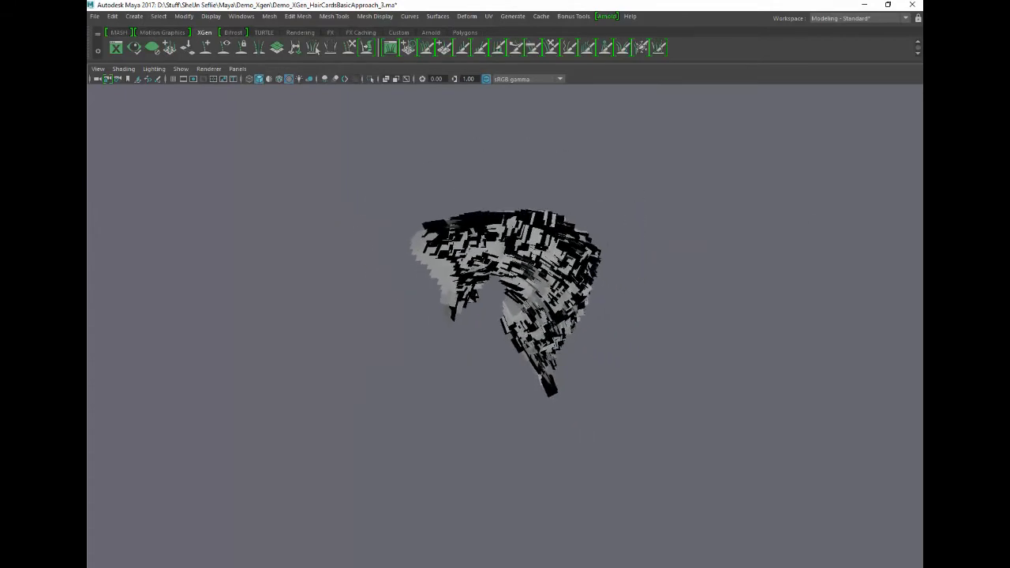
pyautogui.scroll(-3, 638, 265)
pyautogui.keyDown('alt'); pyautogui.moveTo(626, 275); pyautogui.dragTo(604, 207, button='middle'); pyautogui.keyUp('alt')
pyautogui.press('space')
pyautogui.click(613, 183)
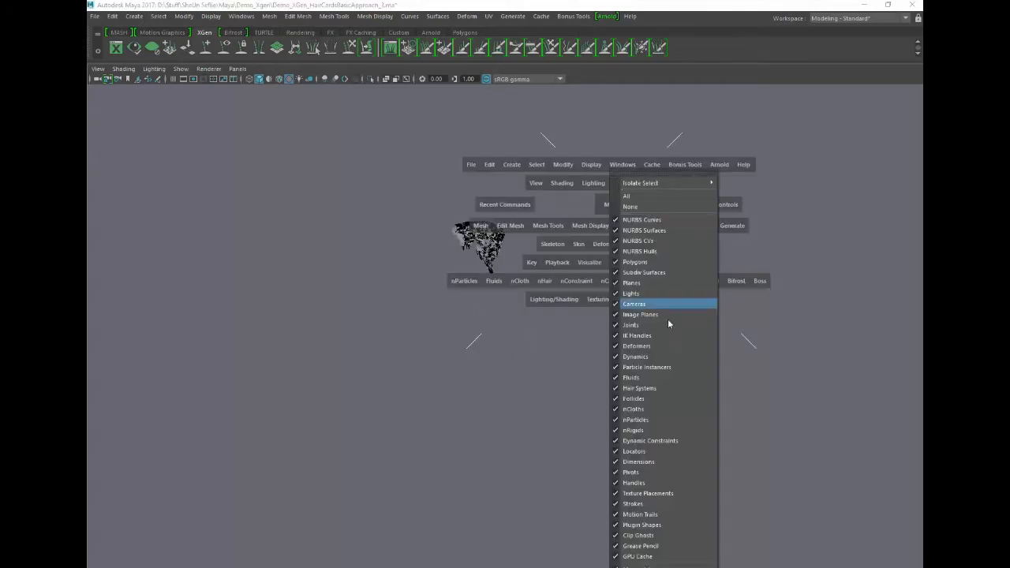
pyautogui.click(643, 564)
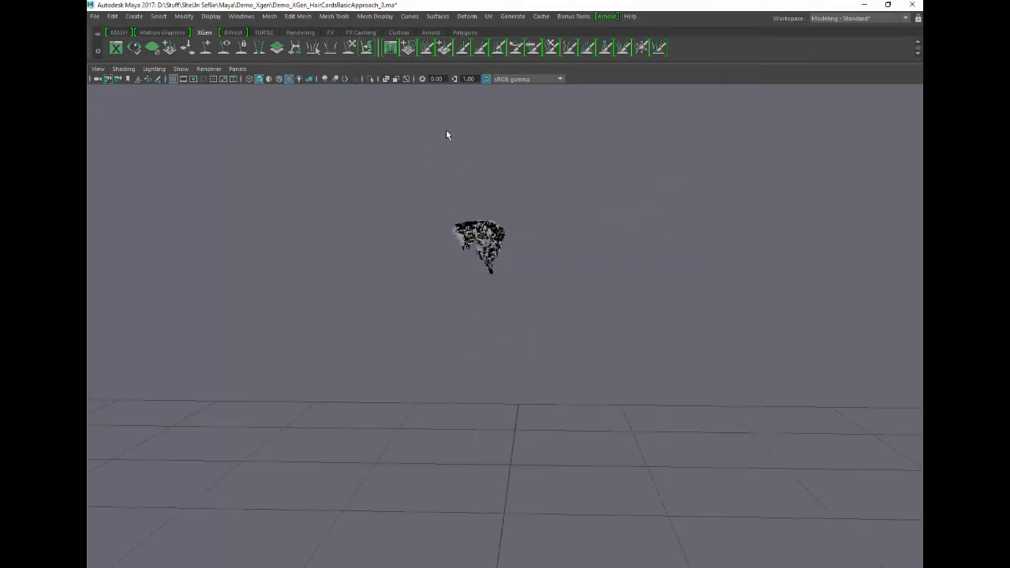
# Create a polygon sphere at the centre of the grid
pyautogui.press('space')
pyautogui.click(357, 106)
pyautogui.moveTo(426, 142)
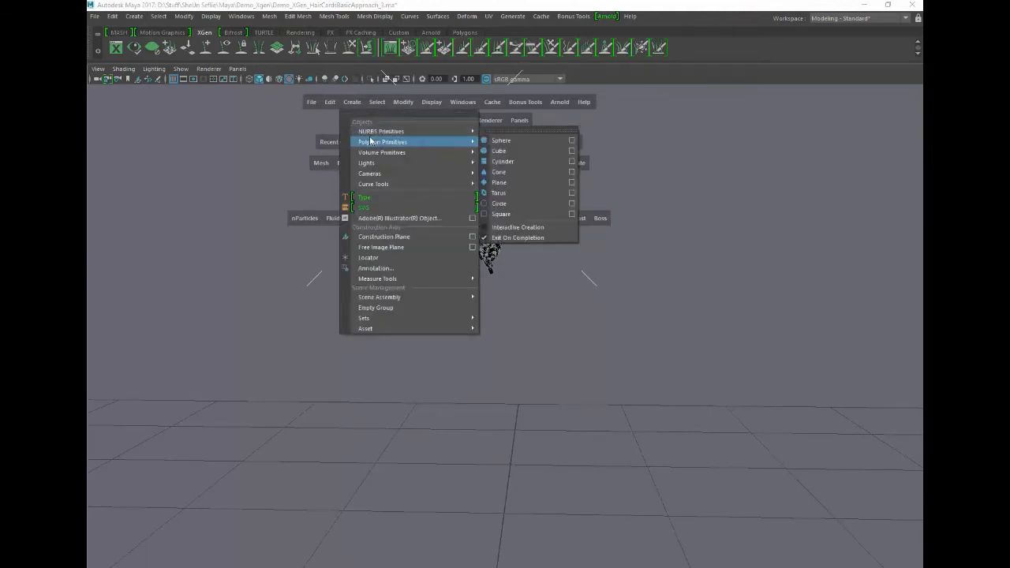
pyautogui.click(506, 157)
pyautogui.keyDown('alt'); pyautogui.moveTo(563, 198); pyautogui.dragTo(593, 310); pyautogui.keyUp('alt')
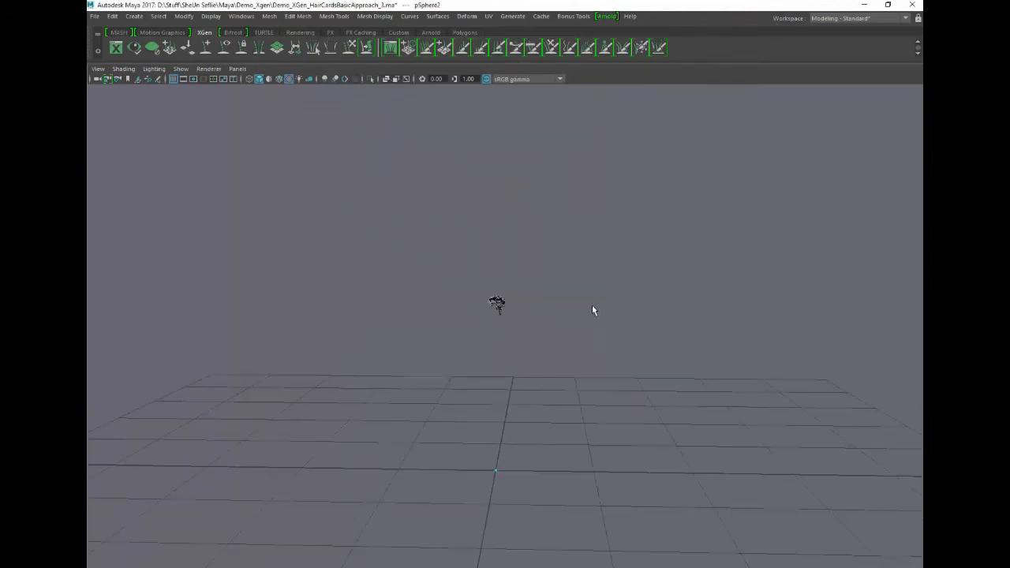
# Raise the sphere to the height of the hair cards in the orthographic side view
pyautogui.press('w')
pyautogui.press('space')
pyautogui.click(648, 238)
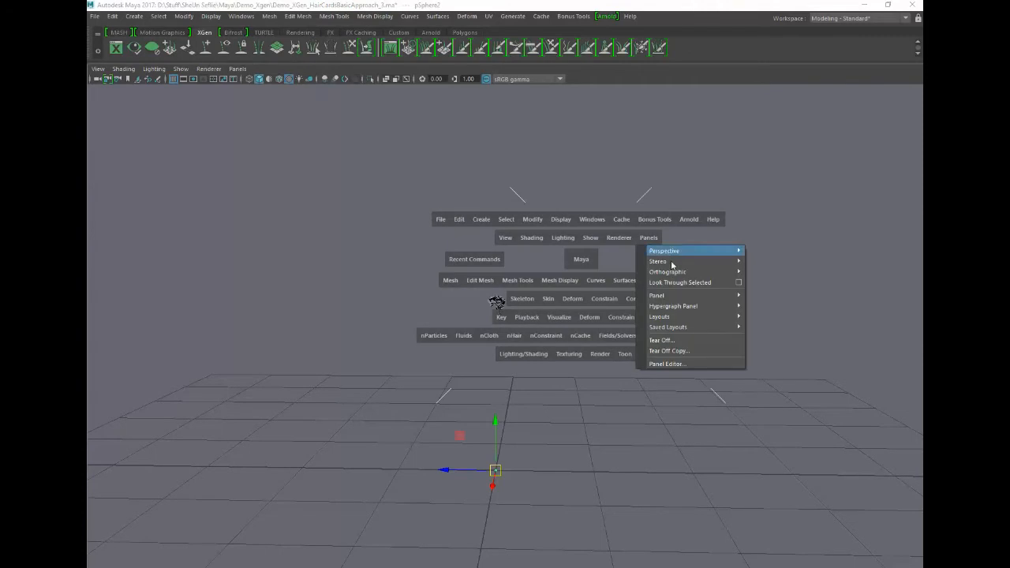
pyautogui.moveTo(737, 273)
pyautogui.click(765, 282)
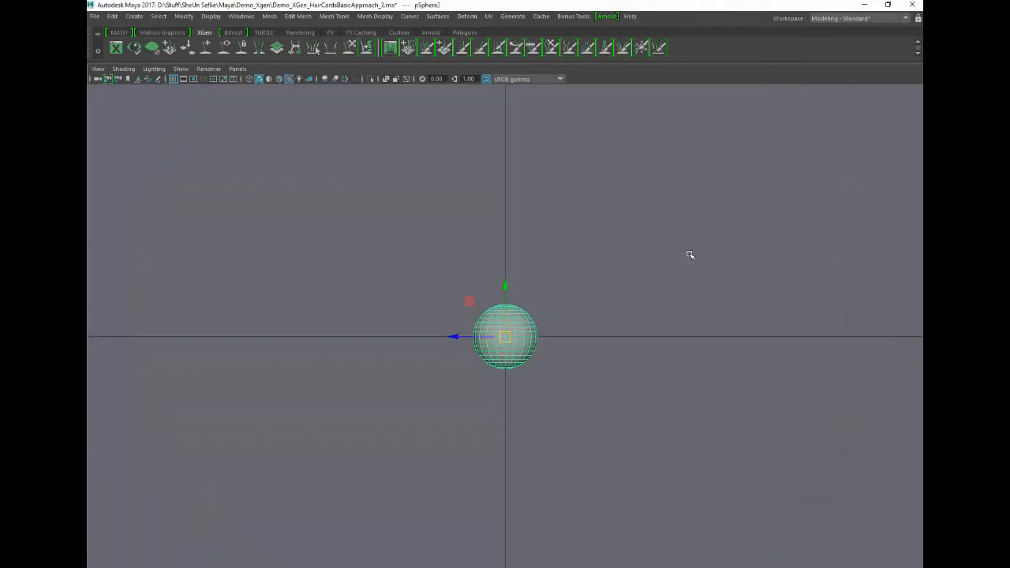
pyautogui.scroll(-9, 690, 255)
pyautogui.keyDown('alt'); pyautogui.moveTo(649, 230); pyautogui.dragTo(599, 412, button='middle'); pyautogui.keyUp('alt')
pyautogui.scroll(-4, 654, 370)
pyautogui.scroll(-3, 636, 408)
pyautogui.moveTo(507, 396); pyautogui.dragTo(507, 99)
pyautogui.keyDown('alt'); pyautogui.moveTo(543, 128); pyautogui.dragTo(531, 334, button='middle'); pyautogui.keyUp('alt')
pyautogui.keyDown('alt'); pyautogui.moveTo(531, 334); pyautogui.dragTo(856, 500, button='right'); pyautogui.keyUp('alt')
pyautogui.keyDown('alt'); pyautogui.moveTo(318, 356); pyautogui.dragTo(418, 280, button='middle'); pyautogui.keyUp('alt')
pyautogui.keyDown('alt'); pyautogui.moveTo(418, 280); pyautogui.dragTo(714, 452, button='right'); pyautogui.keyUp('alt')
pyautogui.keyDown('alt'); pyautogui.moveTo(713, 452); pyautogui.dragTo(379, 376, button='middle'); pyautogui.keyUp('alt')
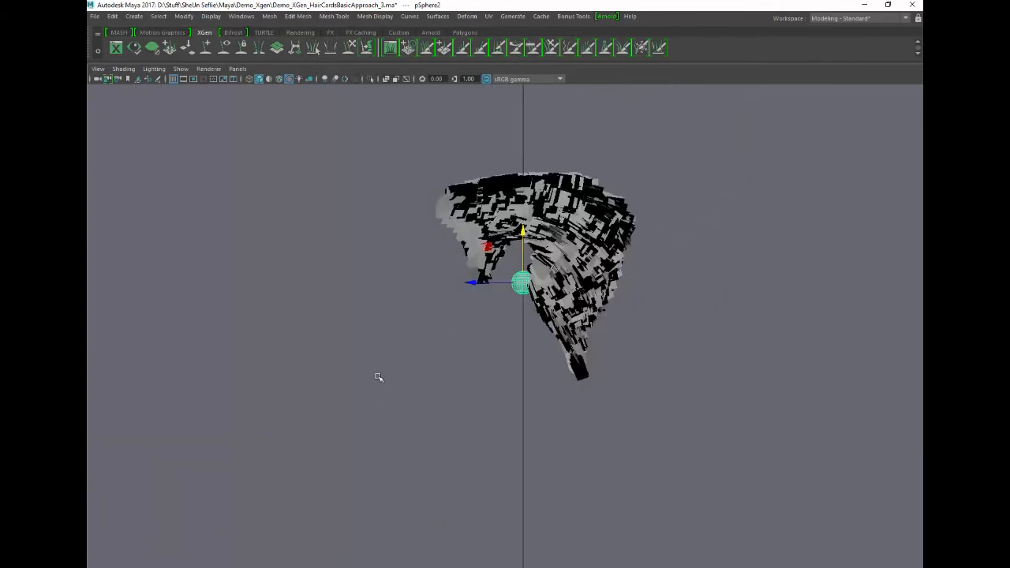
# Scale the sphere up until it encloses the hair cards and centre it around them in wireframe display
pyautogui.press('r')
pyautogui.moveTo(523, 283); pyautogui.dragTo(833, 289)
pyautogui.press('4')
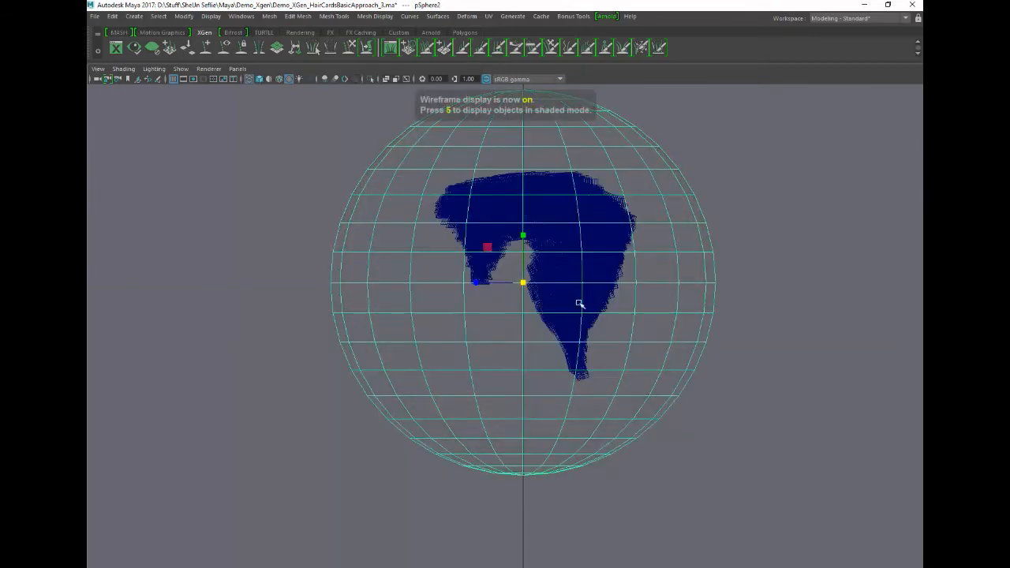
pyautogui.scroll(-1, 577, 306)
pyautogui.press('w')
pyautogui.moveTo(518, 235); pyautogui.dragTo(518, 197)
pyautogui.moveTo(488, 251); pyautogui.dragTo(519, 263)
pyautogui.press('r')
pyautogui.scroll(-1, 583, 259)
# Return to the perspective view, frame the sphere and turn on shaded display
pyautogui.press('space')
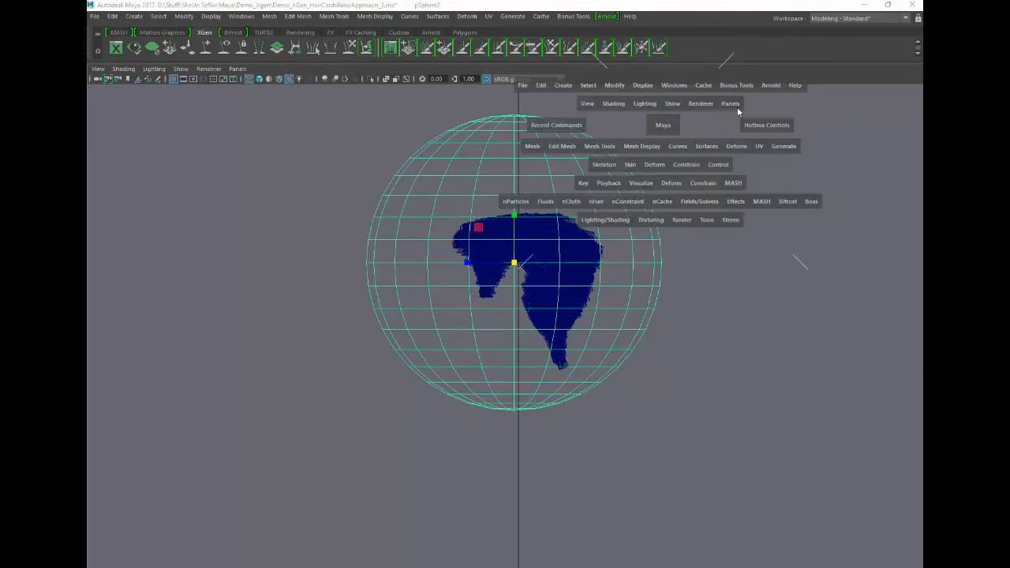
pyautogui.click(740, 104)
pyautogui.moveTo(734, 120)
pyautogui.click(848, 118)
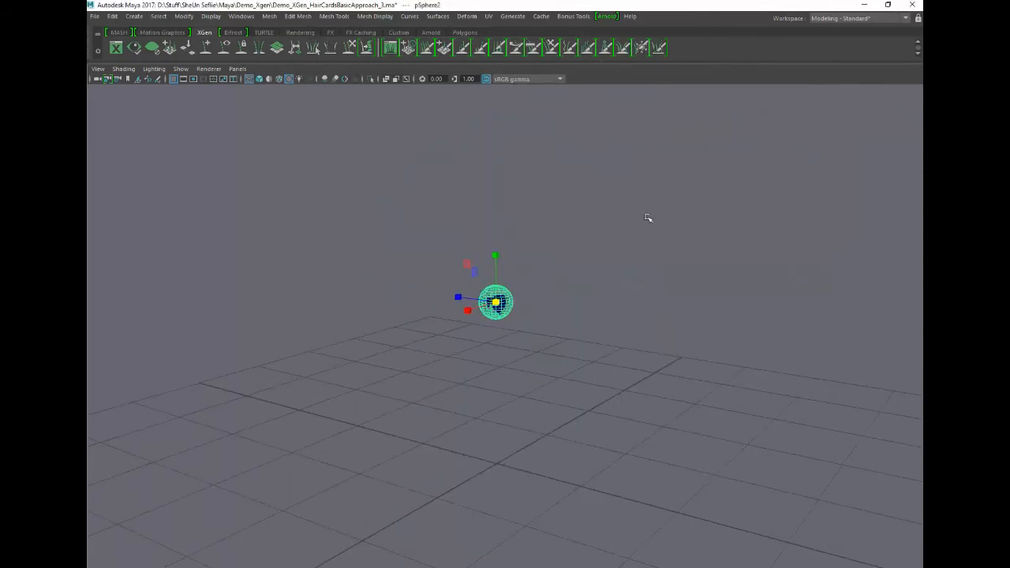
pyautogui.press('f')
pyautogui.press('5')
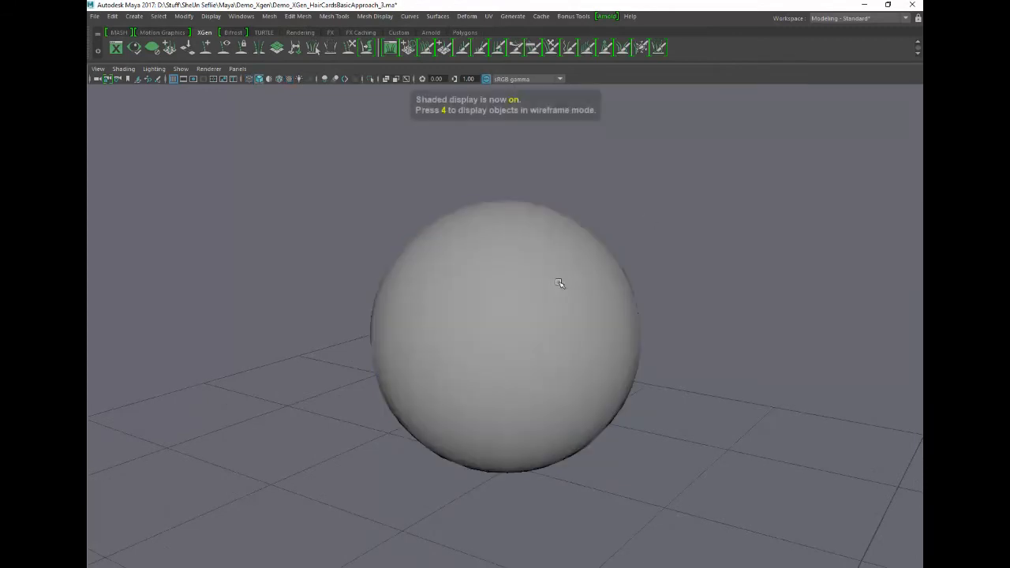
# Hide and show the sphere to examine the shading of the hair cards inside it
pyautogui.hotkey('ctrl', 'h')
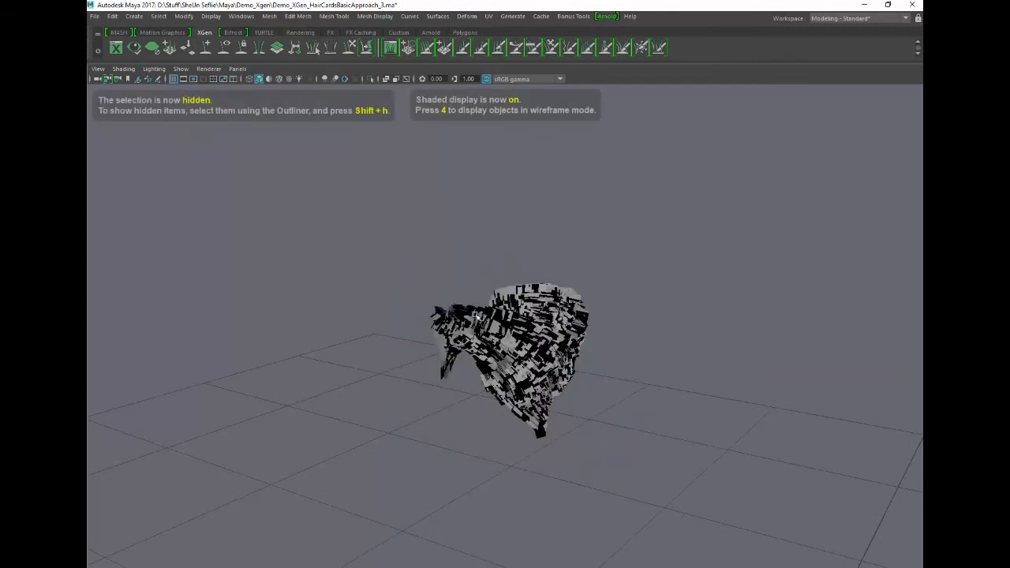
pyautogui.hotkey('shift', 'h')
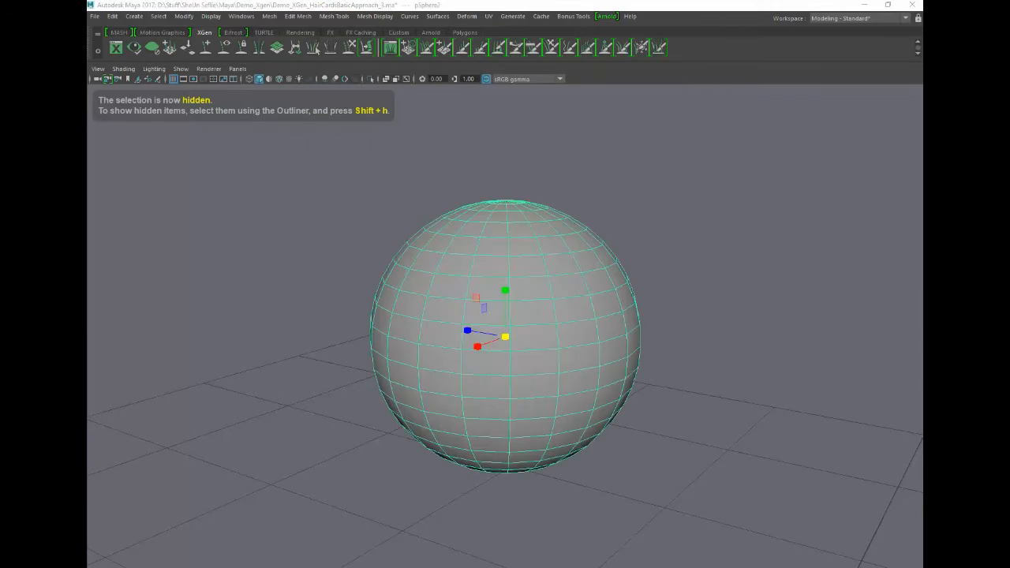
pyautogui.click(707, 282)
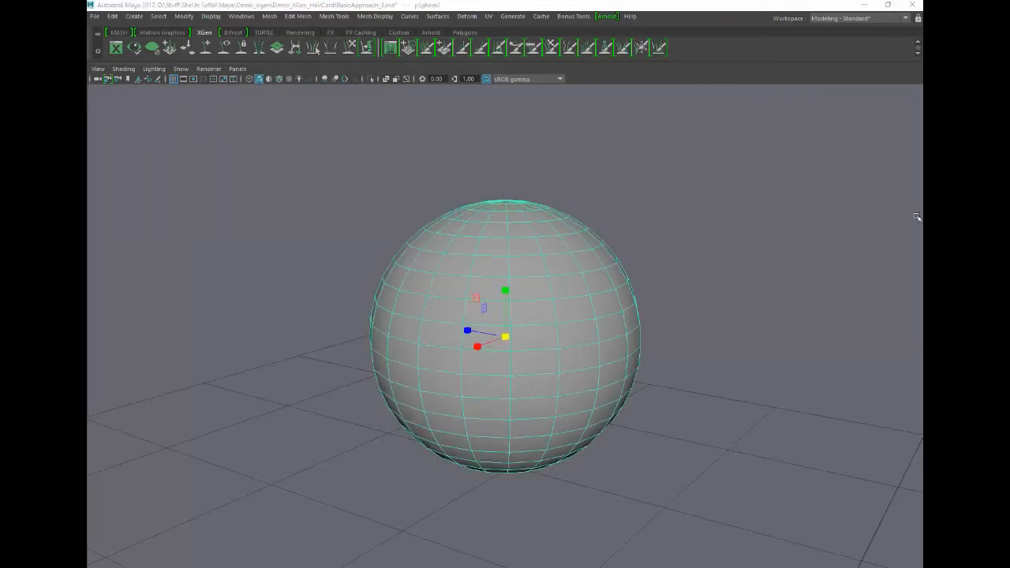
pyautogui.hotkey('ctrl', 'h')
pyautogui.keyDown('alt'); pyautogui.moveTo(489, 338); pyautogui.dragTo(456, 310); pyautogui.keyUp('alt')
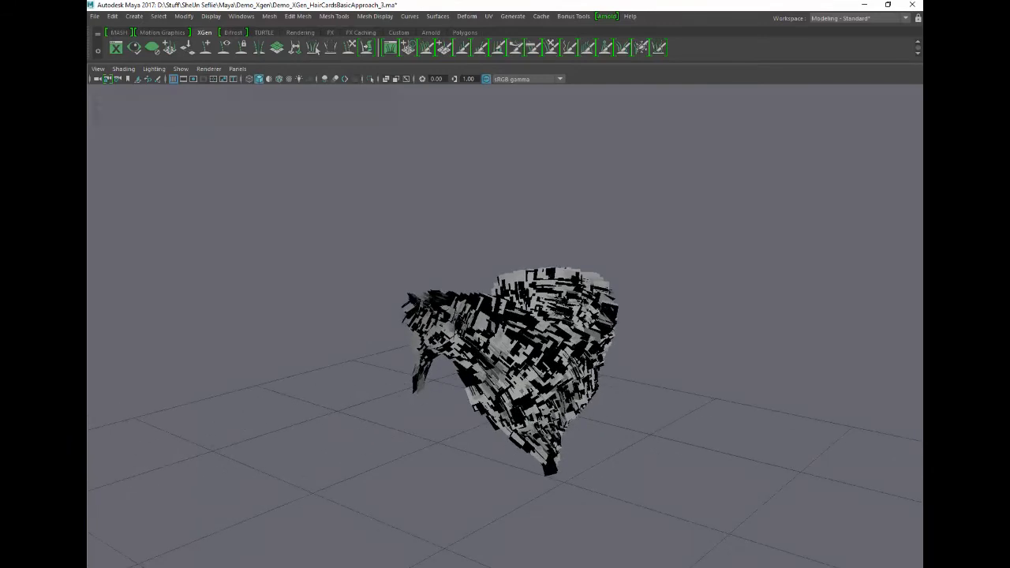
pyautogui.hotkey('shift', 'h')
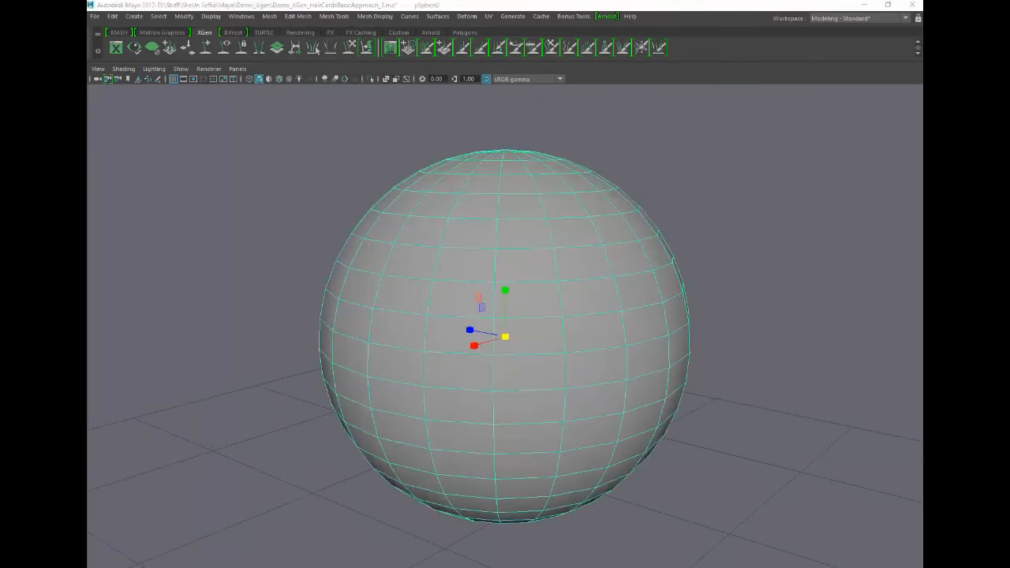
# Select the sphere and the hair card mesh in wireframe display and open the Transfer Attributes options
pyautogui.press('4')
pyautogui.press('q')
pyautogui.click(514, 345)
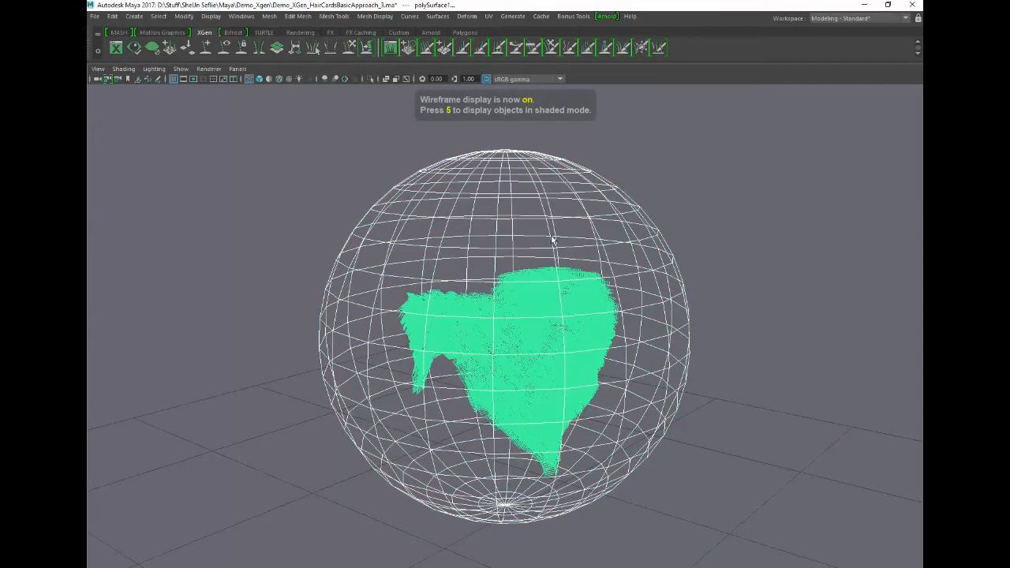
pyautogui.press('space')
pyautogui.click(397, 197)
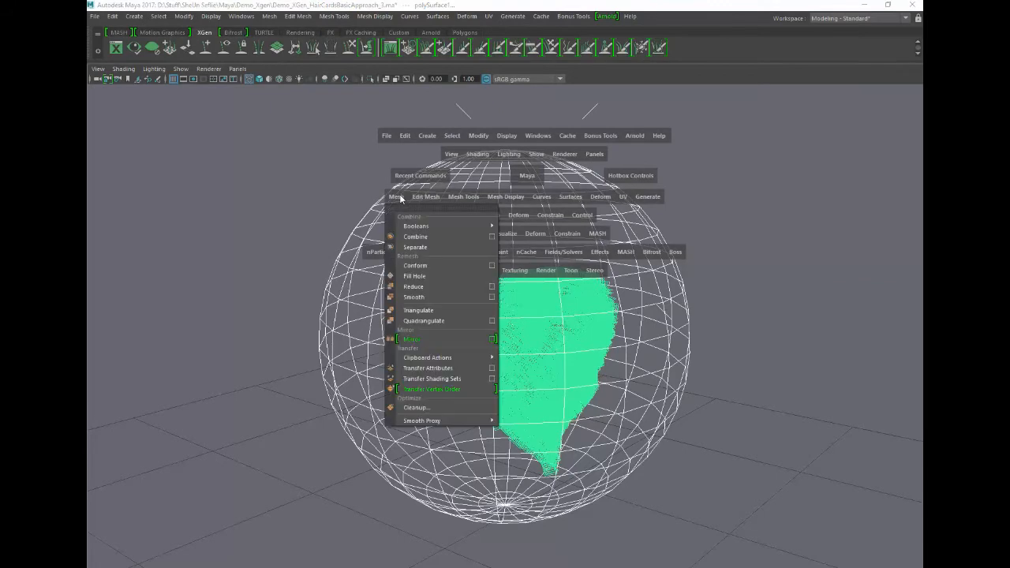
pyautogui.click(492, 369)
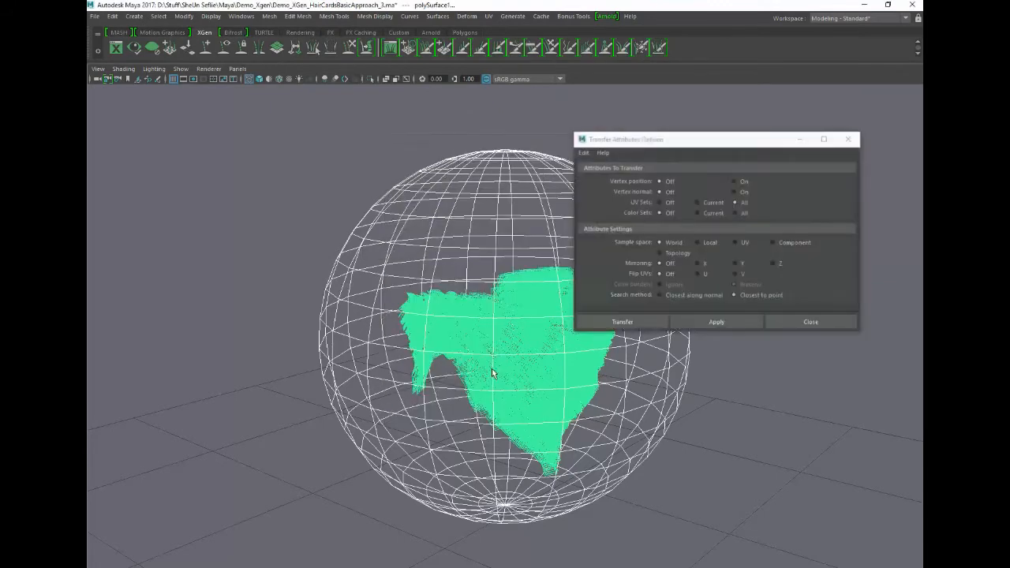
# Set Vertex normal to On and UV Sets to Off for the attribute transfer
pyautogui.click(739, 194)
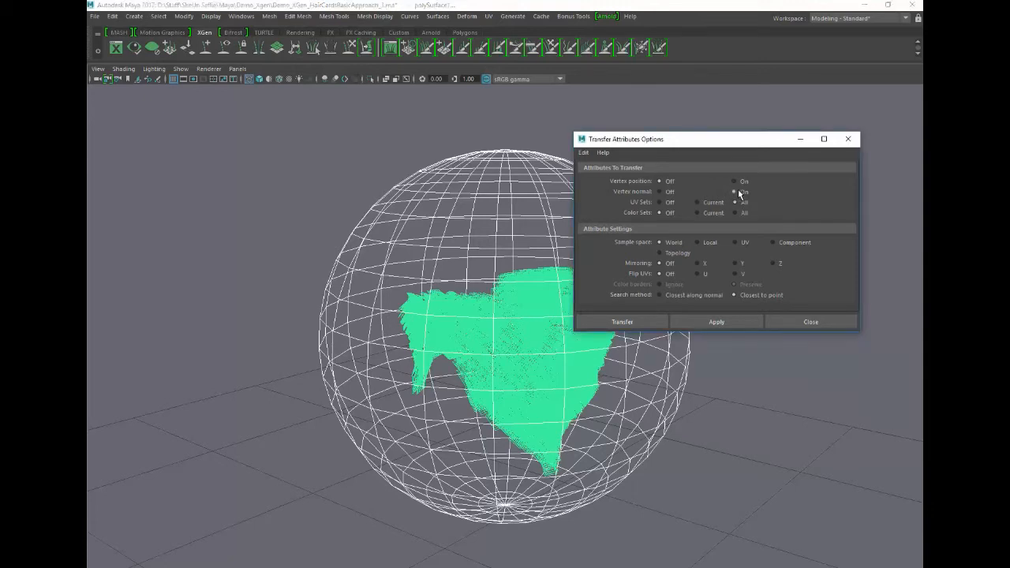
pyautogui.click(661, 202)
pyautogui.click(613, 377)
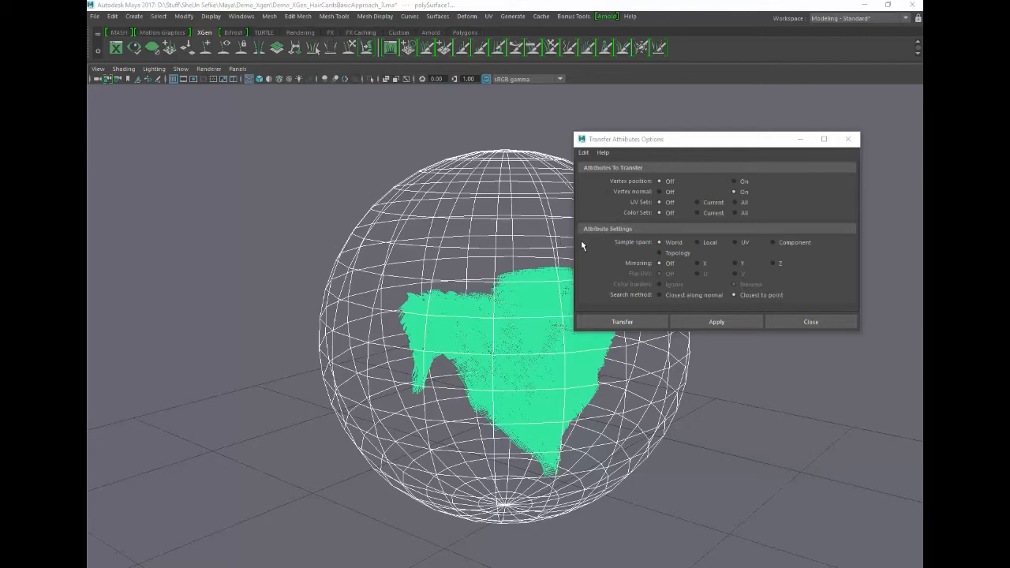
pyautogui.moveTo(668, 140); pyautogui.dragTo(675, 139)
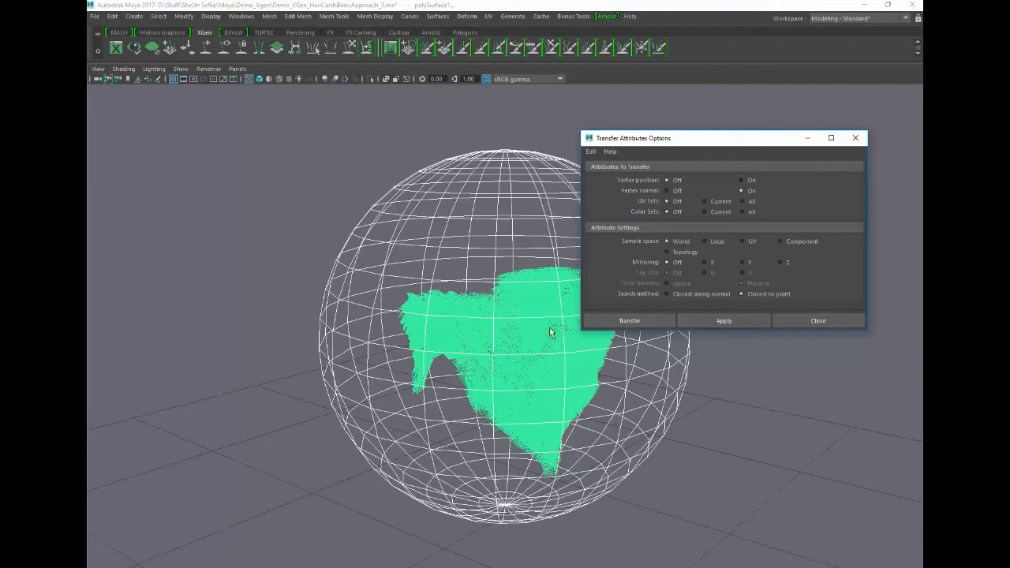
# Transfer the sphere's vertex normals onto the hair cards and hide the sphere to inspect their shading
pyautogui.click(638, 321)
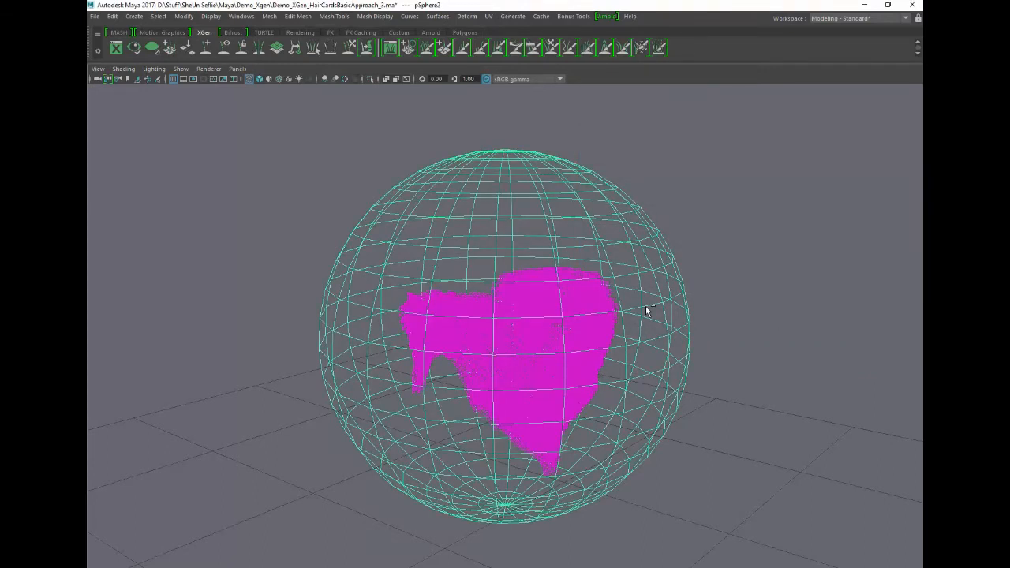
pyautogui.hotkey('ctrl', 'h')
pyautogui.press('5')
pyautogui.moveTo(656, 308)
pyautogui.keyDown('alt'); pyautogui.mouseDown()
pyautogui.moveTo(630, 342)
pyautogui.moveTo(513, 331)
pyautogui.moveTo(680, 339)
pyautogui.moveTo(548, 337)
pyautogui.moveTo(654, 338)
pyautogui.moveTo(641, 370)
pyautogui.moveTo(613, 368)
pyautogui.moveTo(600, 379)
pyautogui.moveTo(643, 367)
pyautogui.moveTo(569, 366)
pyautogui.moveTo(634, 365)
pyautogui.moveTo(635, 379)
pyautogui.moveTo(622, 376)
pyautogui.moveTo(708, 365)
pyautogui.moveTo(576, 360)
pyautogui.moveTo(573, 323)
pyautogui.moveTo(618, 329)
pyautogui.mouseUp(); pyautogui.keyUp('alt')
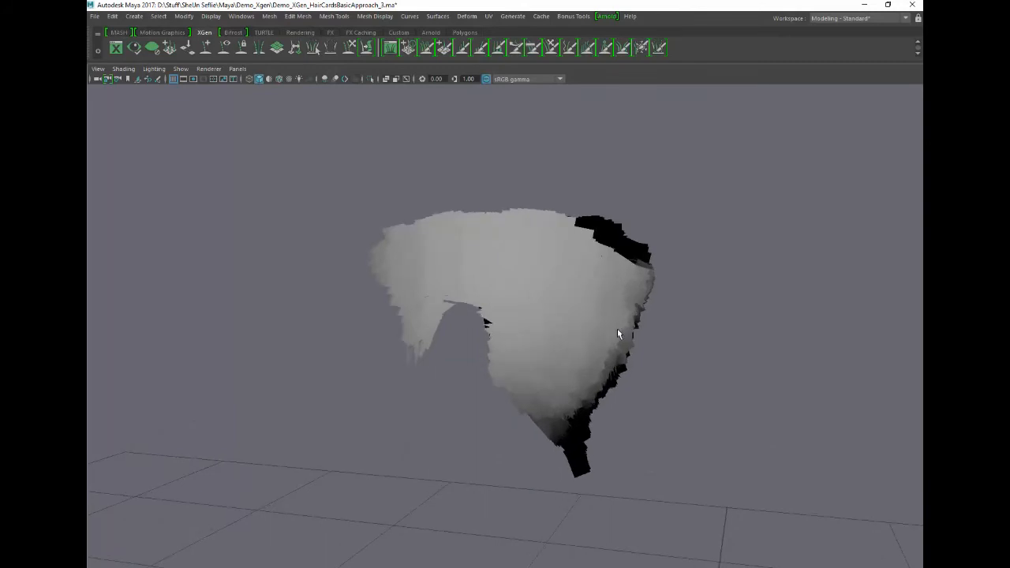
# Turn on textured display, select the hair card mesh and show the UV Editor beside the perspective view
pyautogui.press('6')
pyautogui.click(617, 328)
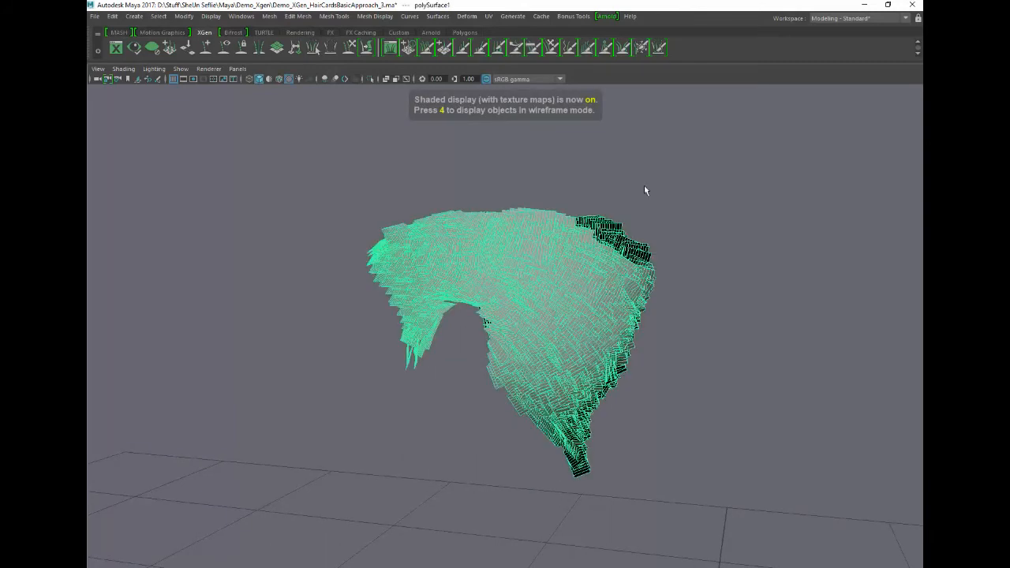
pyautogui.press('space')
pyautogui.click(758, 156)
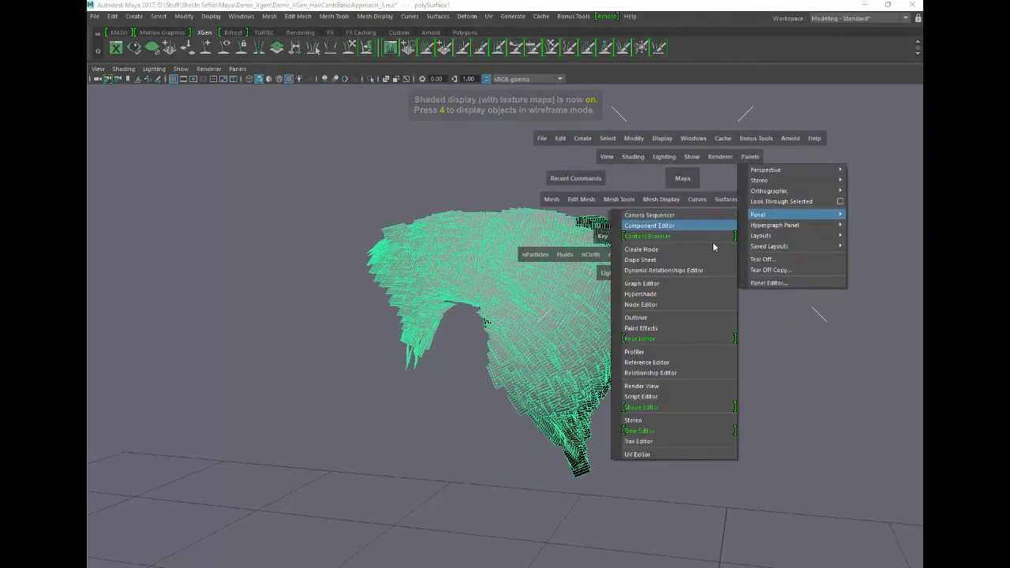
pyautogui.moveTo(756, 241)
pyautogui.click(699, 255)
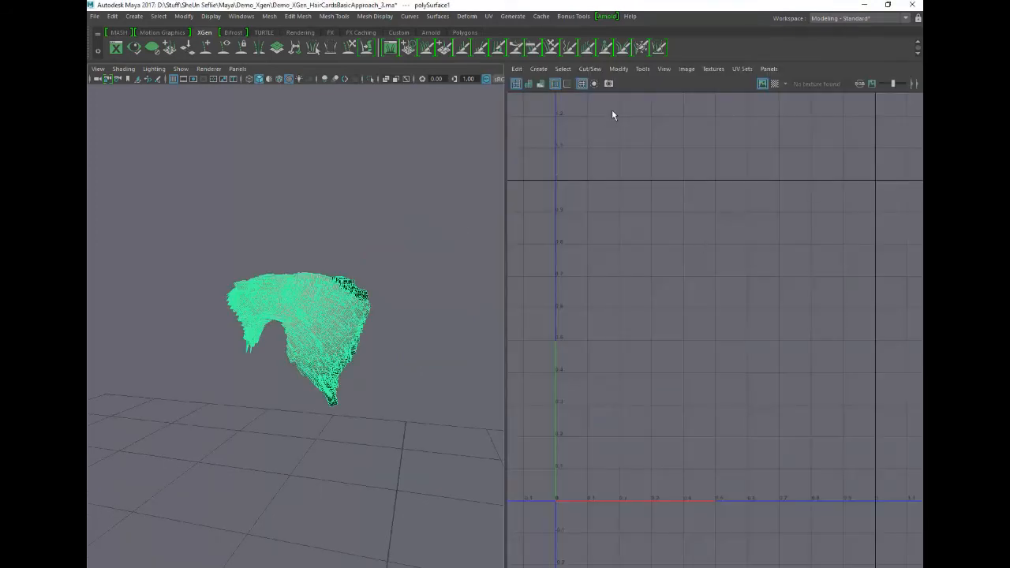
# Select all hair card faces in the UV Editor to examine their UV layout, and return to object selection
pyautogui.scroll(-2, 669, 231)
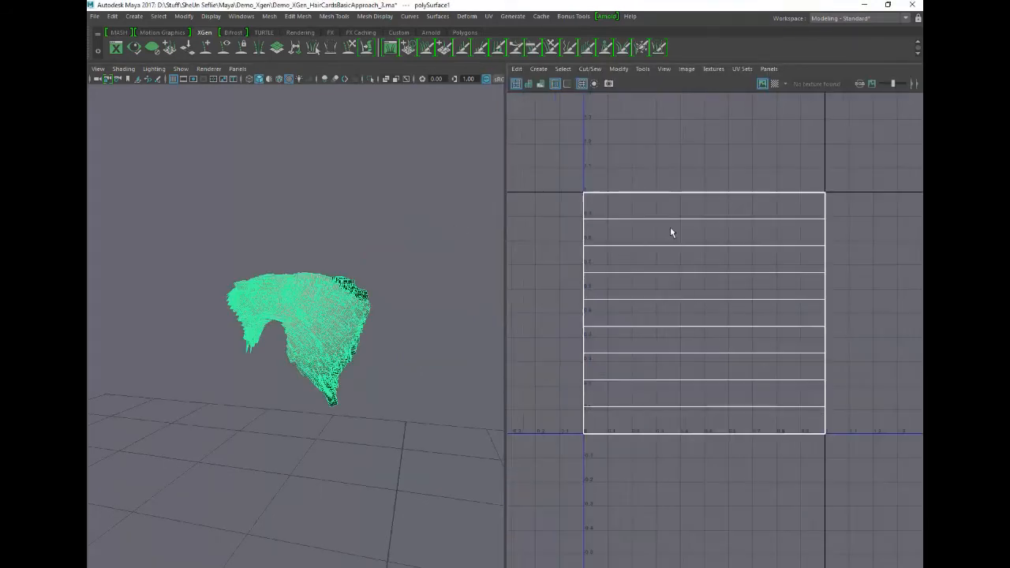
pyautogui.scroll(-2, 657, 220)
pyautogui.rightClick(588, 183)
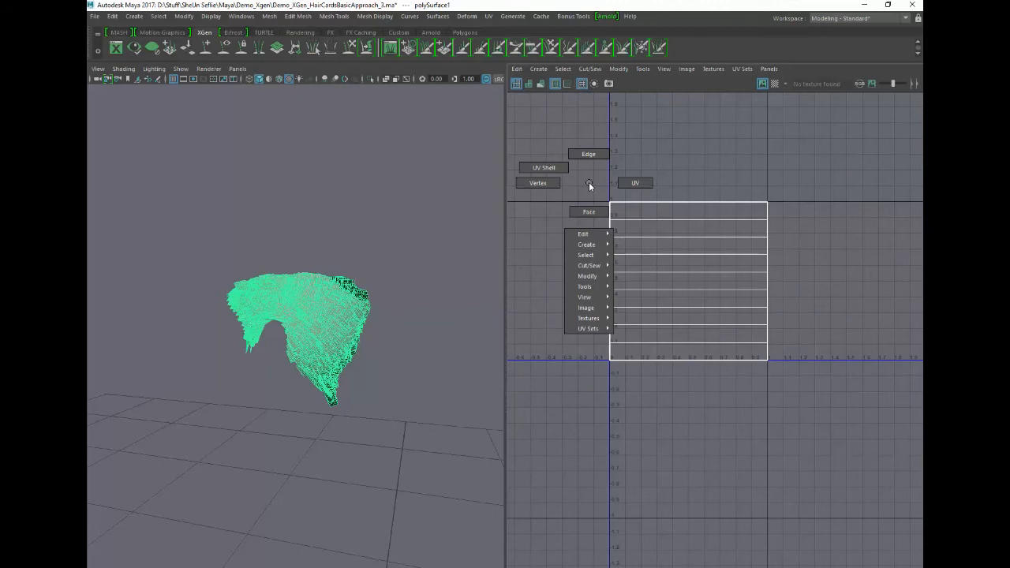
pyautogui.moveTo(589, 184); pyautogui.dragTo(582, 195, button='right')
pyautogui.moveTo(583, 195); pyautogui.dragTo(839, 411)
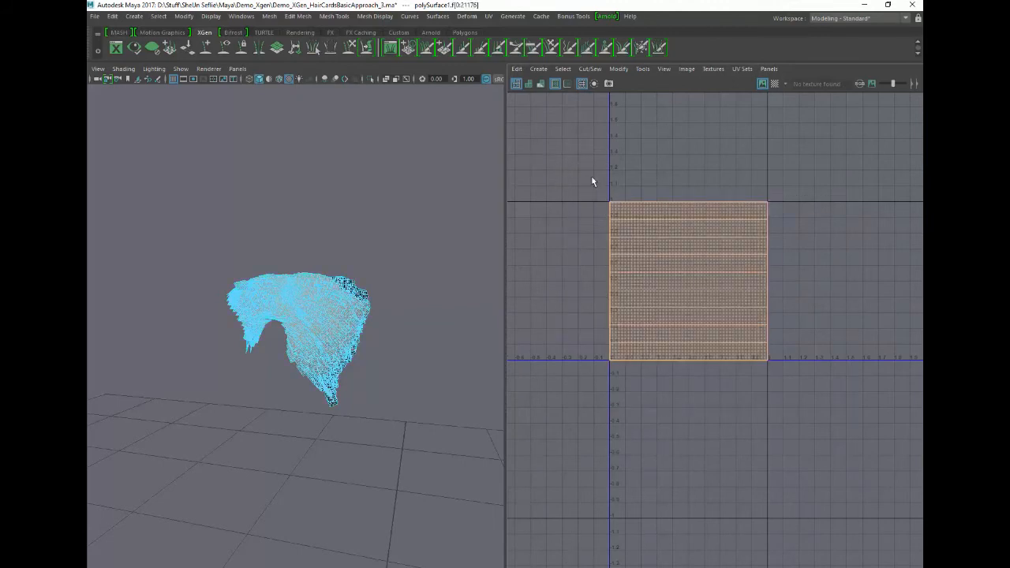
pyautogui.scroll(-2, 593, 175)
pyautogui.keyDown('alt'); pyautogui.moveTo(598, 175); pyautogui.dragTo(602, 258, button='middle'); pyautogui.keyUp('alt')
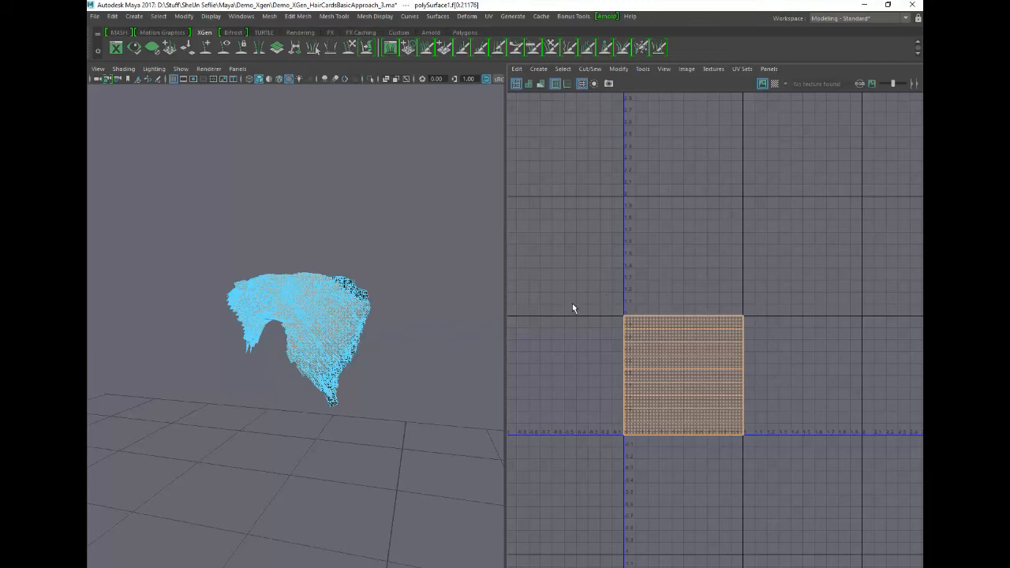
pyautogui.scroll(2, 398, 262)
pyautogui.press('F8')
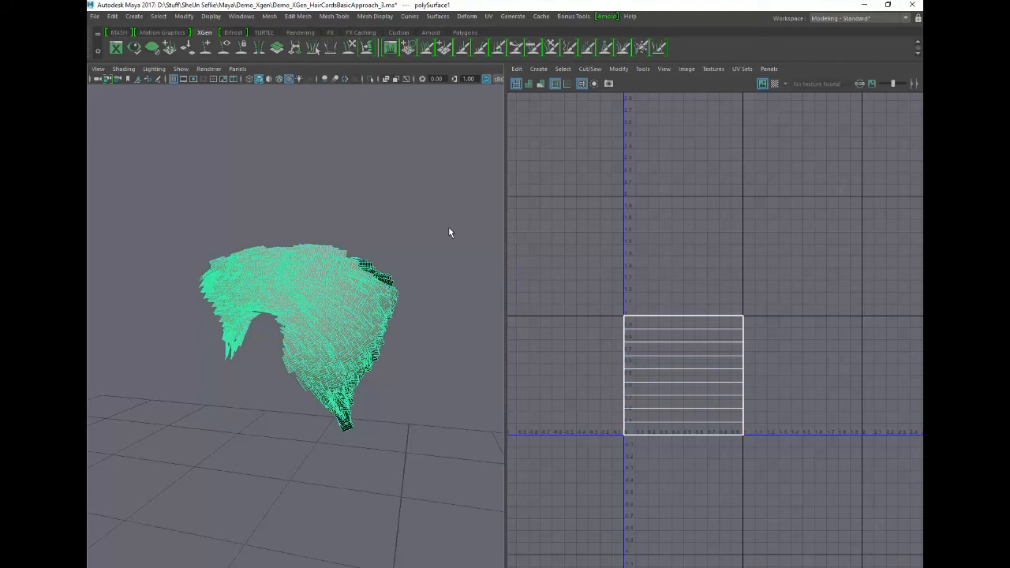
# Assign the existing GuideHairTiles material to the hair cards and compare their UVs with the hair texture
pyautogui.press('space')
pyautogui.click(454, 174)
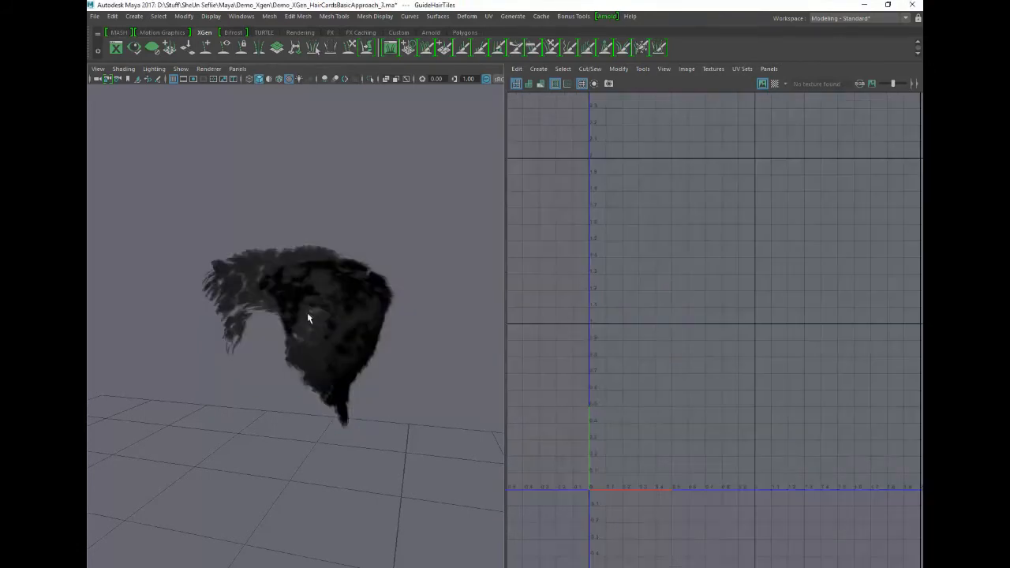
pyautogui.click(308, 314)
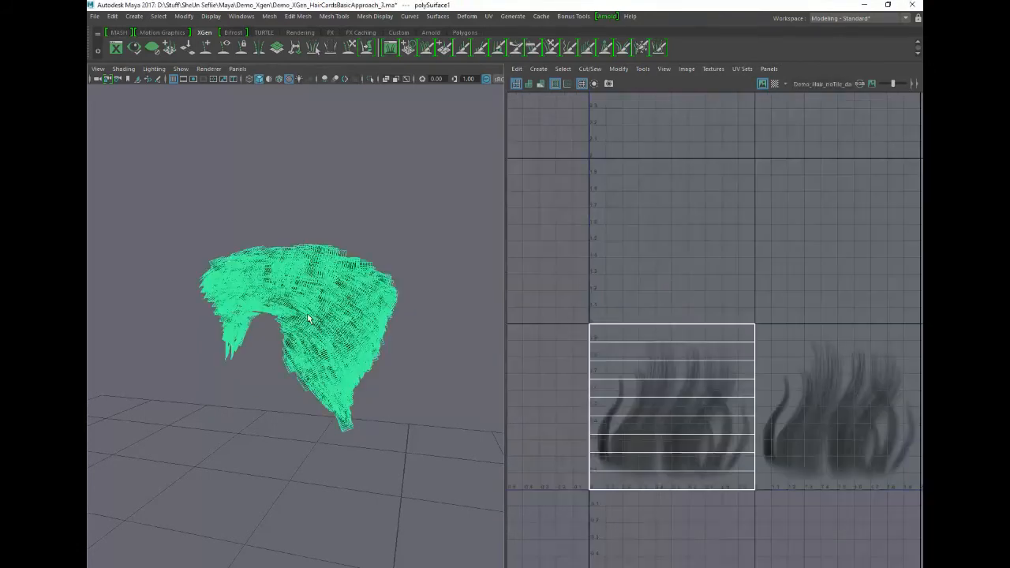
pyautogui.scroll(1, 609, 279)
pyautogui.keyDown('alt'); pyautogui.moveTo(610, 279); pyautogui.dragTo(624, 106, button='middle'); pyautogui.keyUp('alt')
pyautogui.scroll(2, 636, 133)
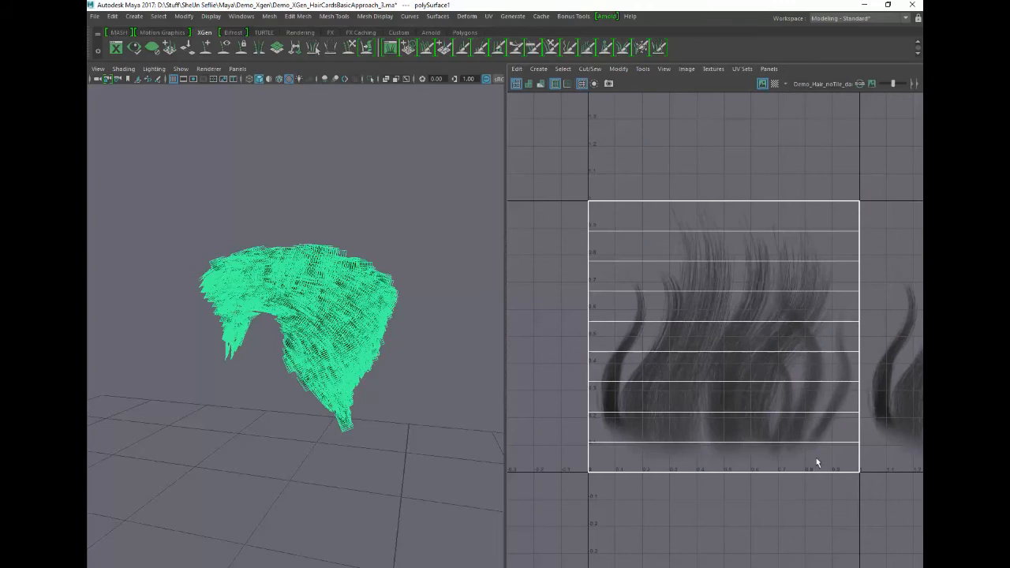
# Set the perspective view's renderer to Legacy Default Viewport and inspect the textured hair cards from several angles
pyautogui.click(455, 177)
pyautogui.keyDown('alt'); pyautogui.moveTo(454, 177); pyautogui.dragTo(407, 175); pyautogui.keyUp('alt')
pyautogui.hotkey('ctrl', 'z')
pyautogui.click(215, 72)
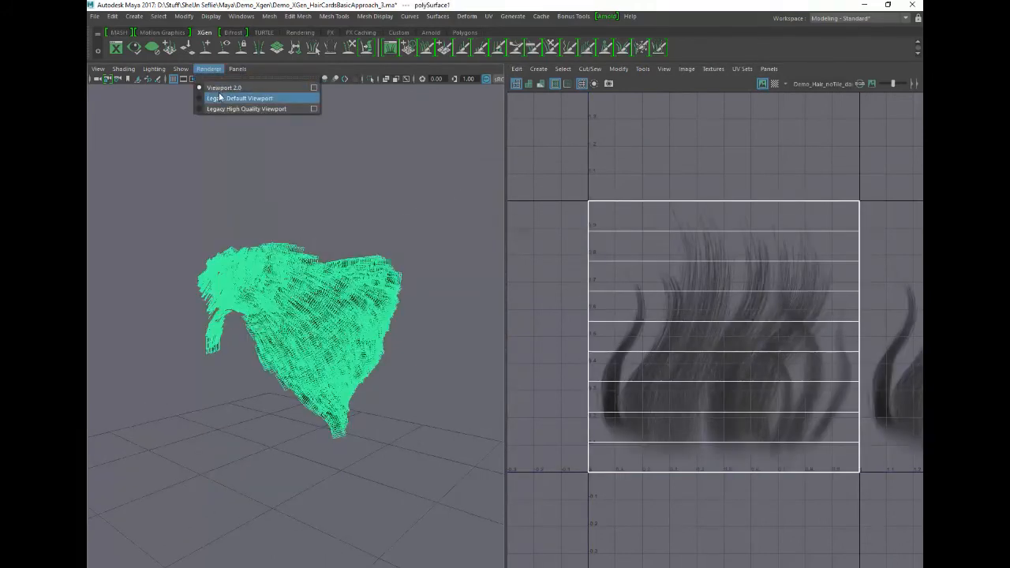
pyautogui.click(220, 99)
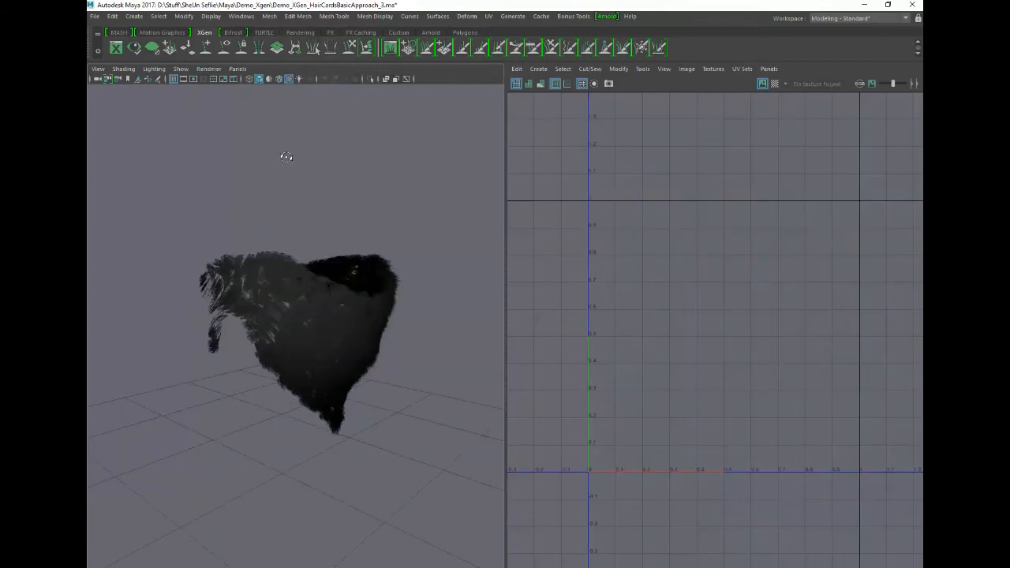
pyautogui.press('space')
pyautogui.keyDown('alt'); pyautogui.moveTo(313, 166); pyautogui.dragTo(421, 209); pyautogui.keyUp('alt')
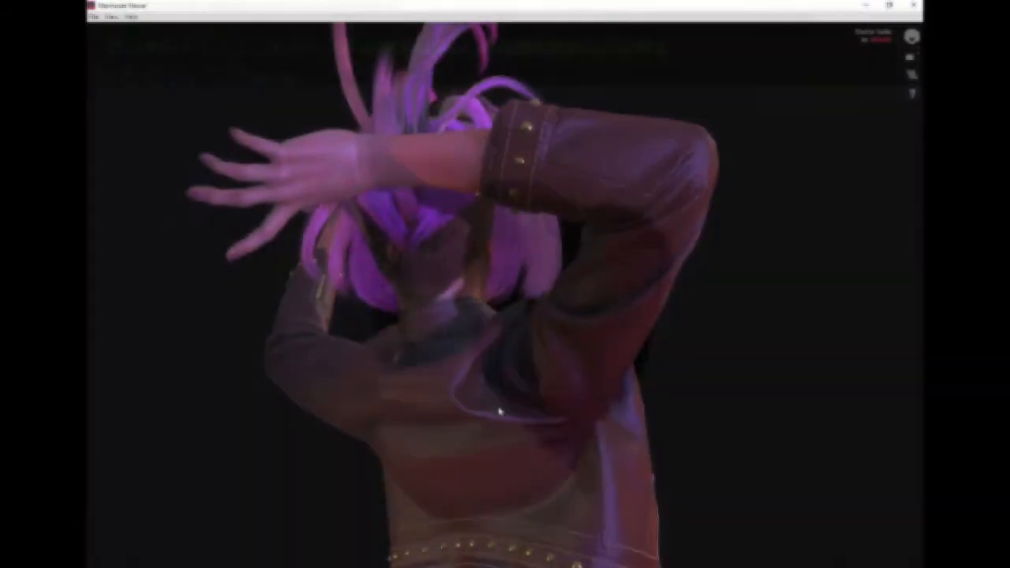
# Examine the finished character's hair and face up close from the back and front in Marmoset Viewer
pyautogui.scroll(5, 498, 406)
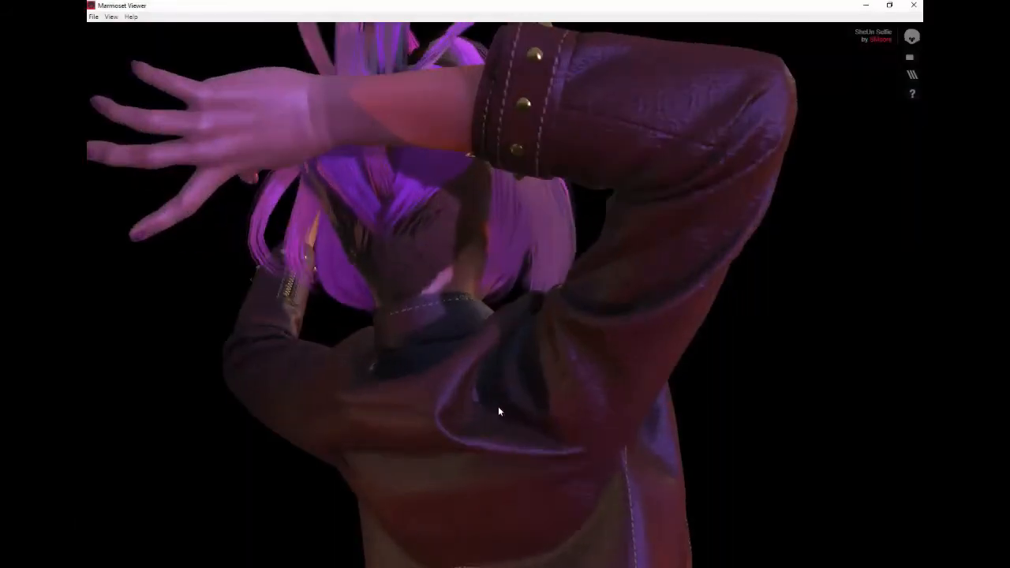
pyautogui.moveTo(505, 411); pyautogui.dragTo(523, 491)
pyautogui.scroll(5, 624, 422)
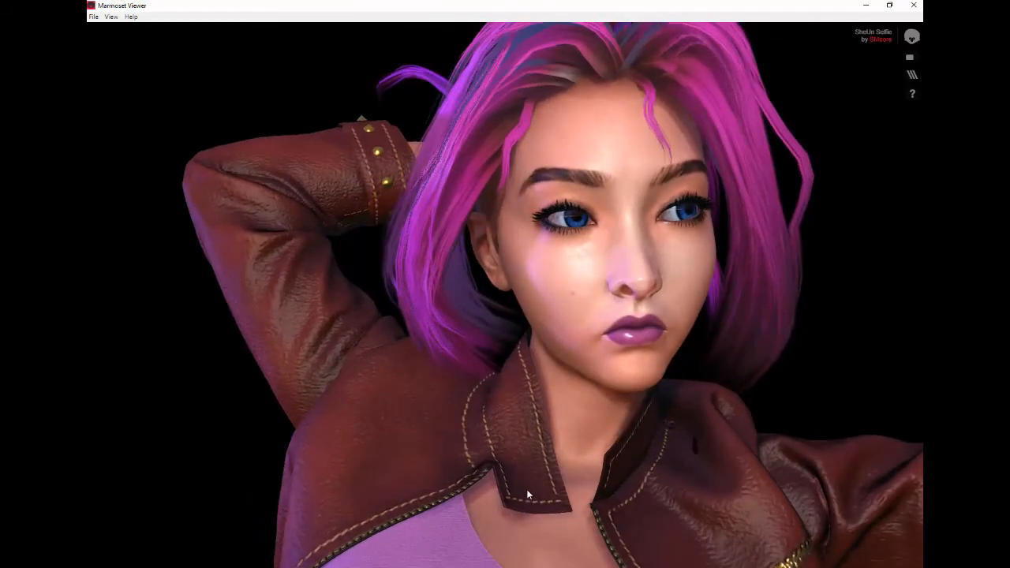
pyautogui.scroll(2, 527, 489)
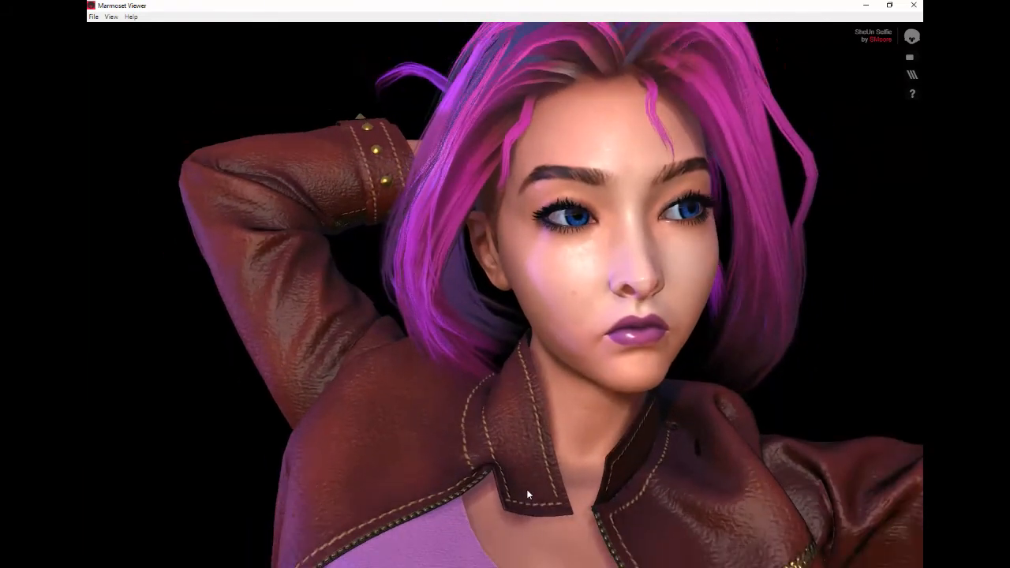
pyautogui.scroll(-3, 528, 494)
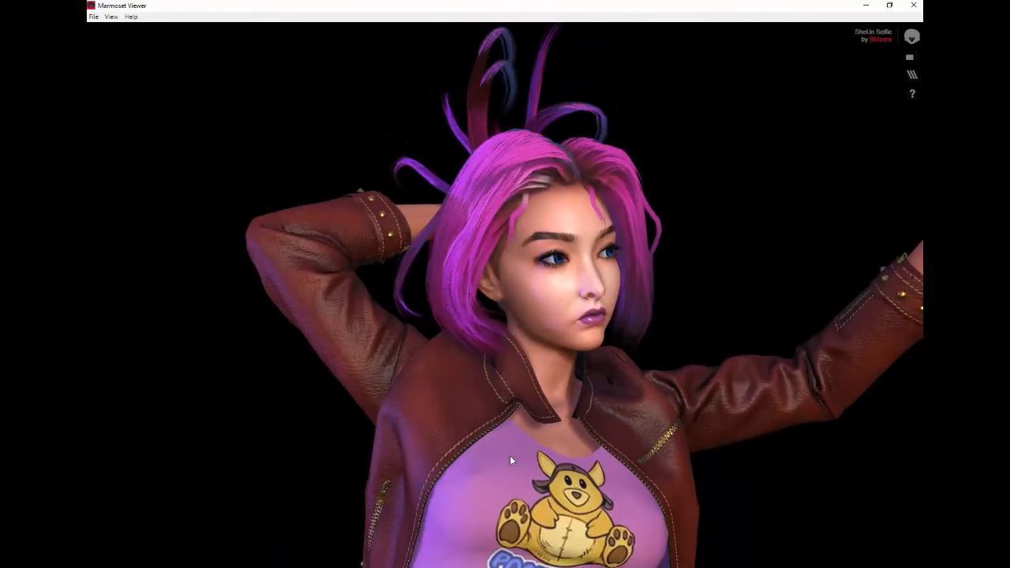
pyautogui.scroll(-3, 510, 458)
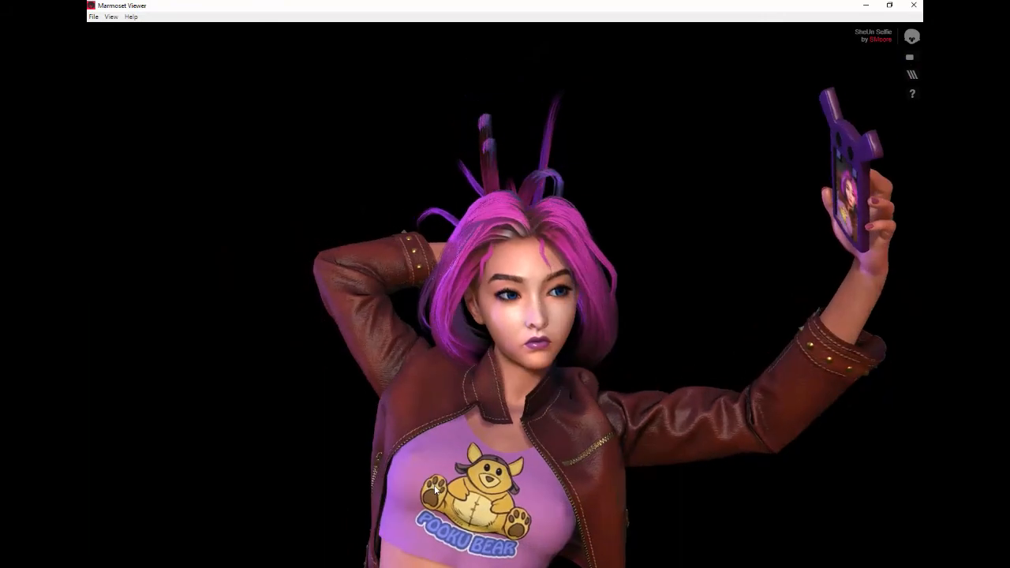
# View the full character on its base in Marmoset Viewer and turn around it to examine it from all sides
pyautogui.scroll(-5, 433, 489)
pyautogui.moveTo(434, 489); pyautogui.dragTo(420, 293, button='middle')
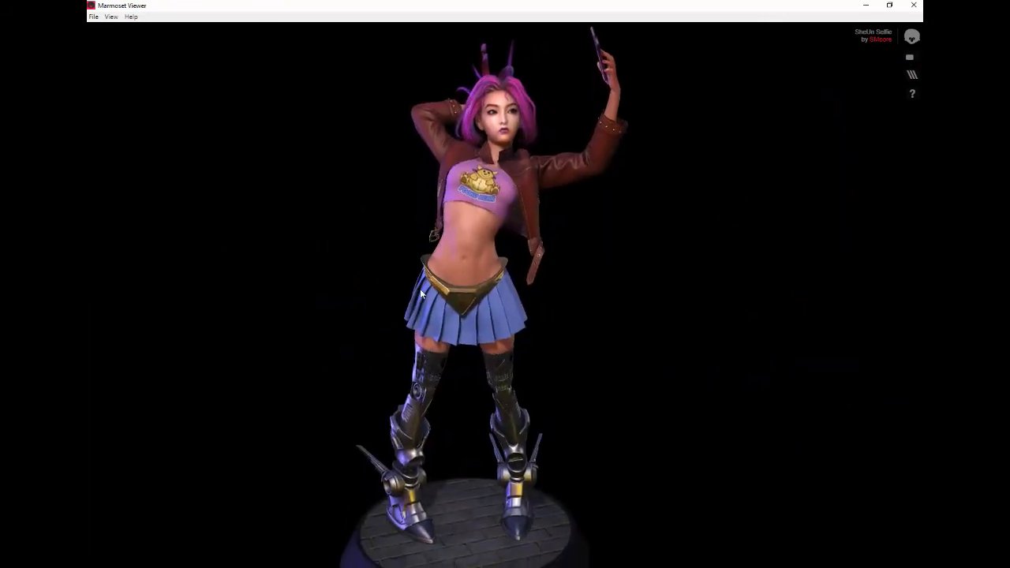
pyautogui.scroll(-2, 419, 290)
pyautogui.moveTo(419, 292); pyautogui.dragTo(355, 361)
pyautogui.moveTo(355, 361); pyautogui.dragTo(355, 343, button='middle')
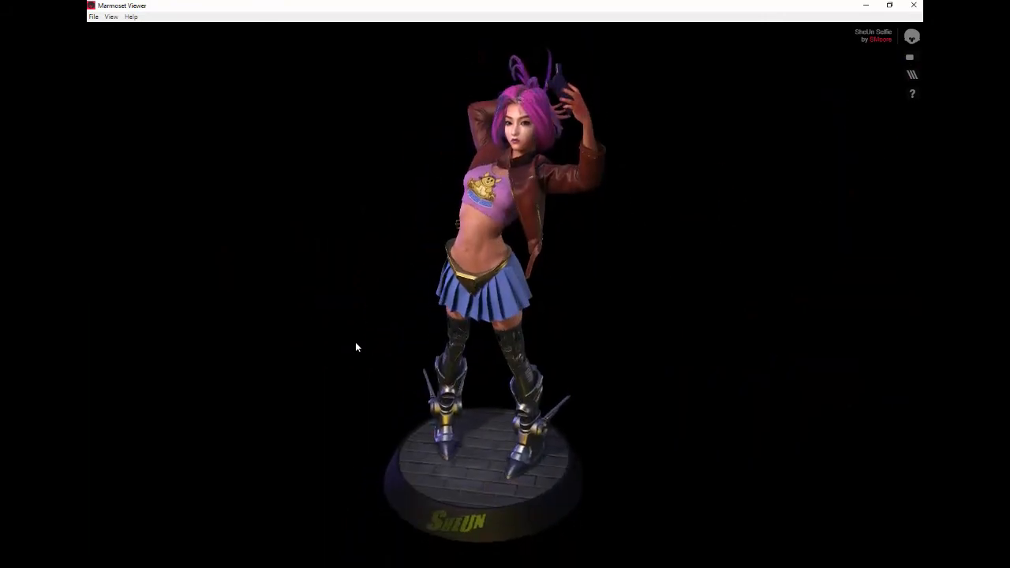
pyautogui.moveTo(355, 343); pyautogui.dragTo(399, 352)
pyautogui.moveTo(241, 404); pyautogui.dragTo(465, 406)
pyautogui.moveTo(144, 437); pyautogui.dragTo(595, 433)
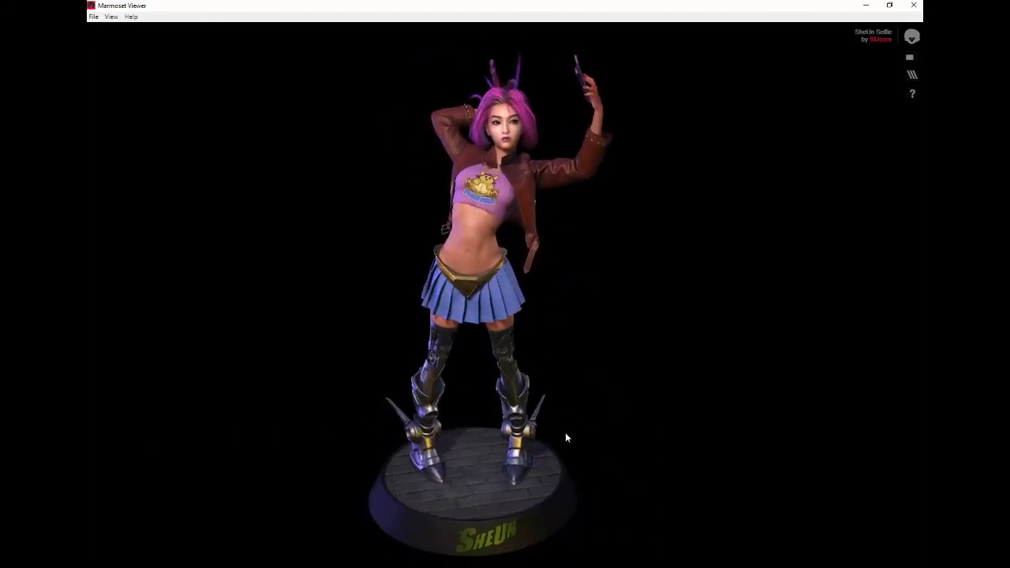
pyautogui.moveTo(565, 433); pyautogui.dragTo(568, 426, button='middle')
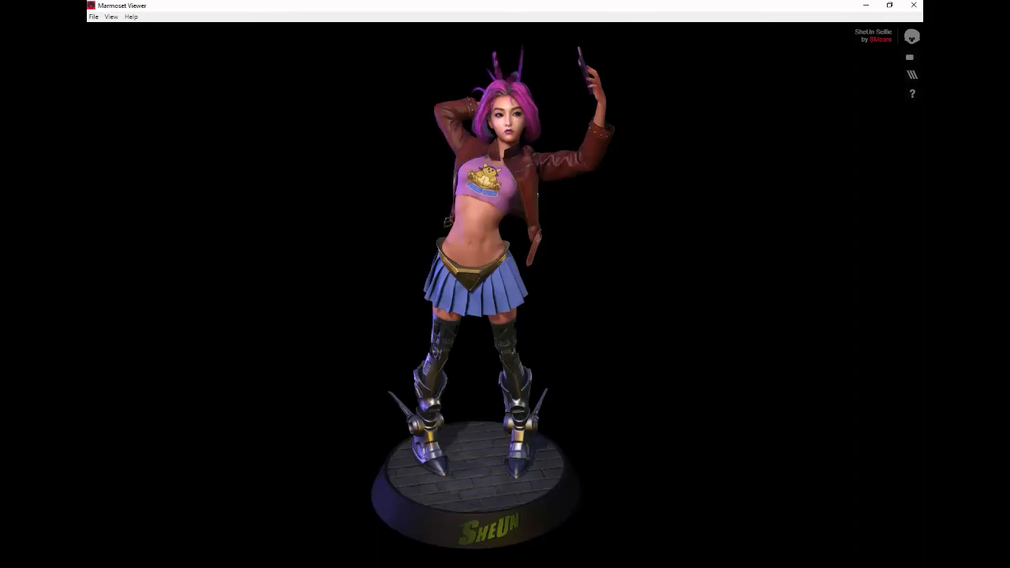